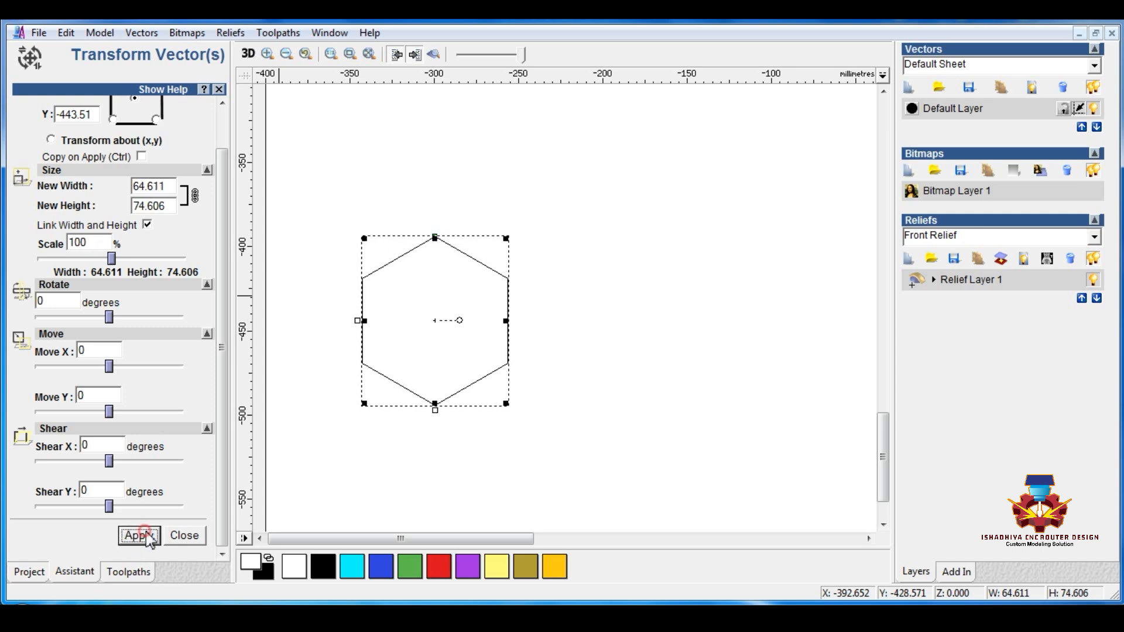
Step: Place three copies of the hexagon at its upper right, upper left and bottom so they meet at its centre
click(181, 537)
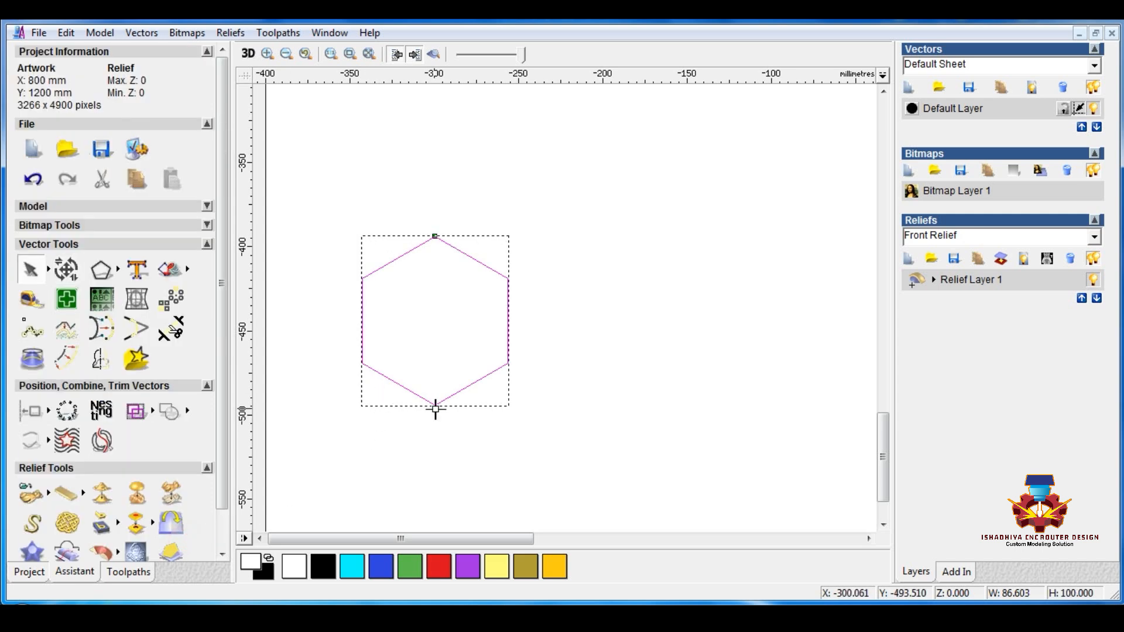
ctrl+drag(436, 406, 509, 366)
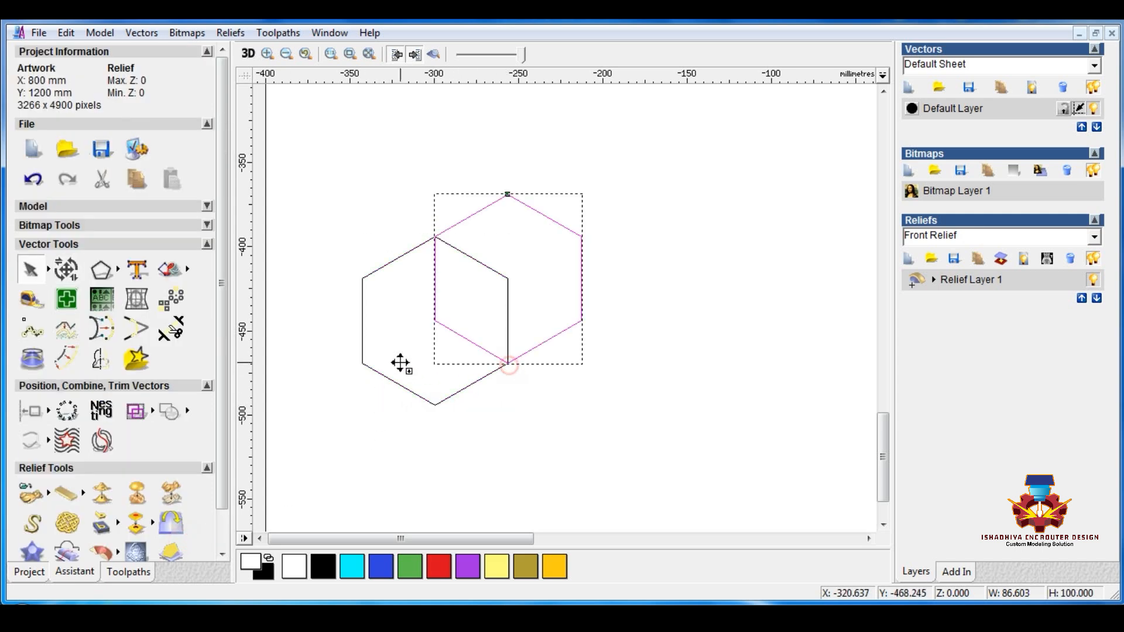
ctrl+drag(401, 363, 363, 365)
ctrl+drag(361, 195, 437, 322)
click(557, 401)
scroll(560, 403, down, 2)
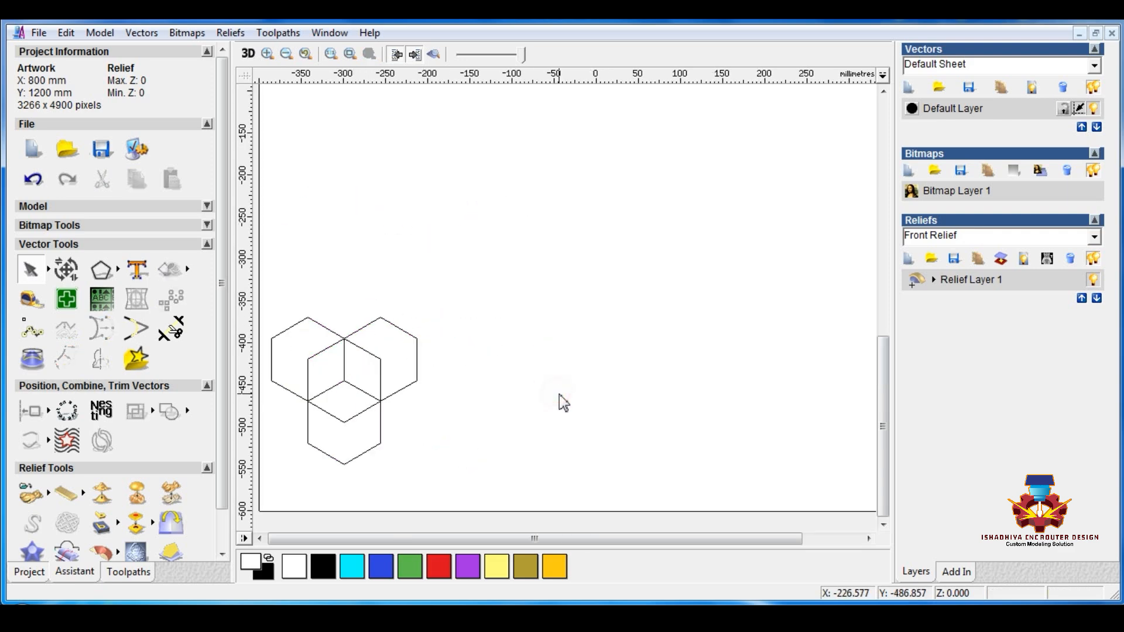
Step: Clip all four overlapping hexagons with direction Inside and overlapping vectors set to Trim
drag(485, 248, 262, 484)
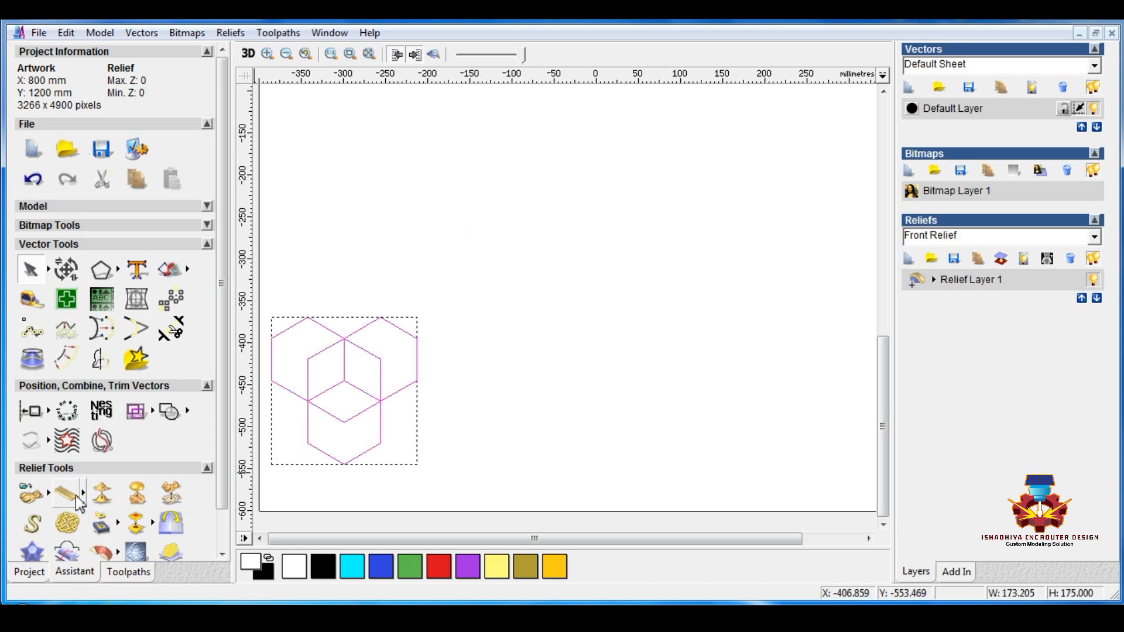
click(67, 444)
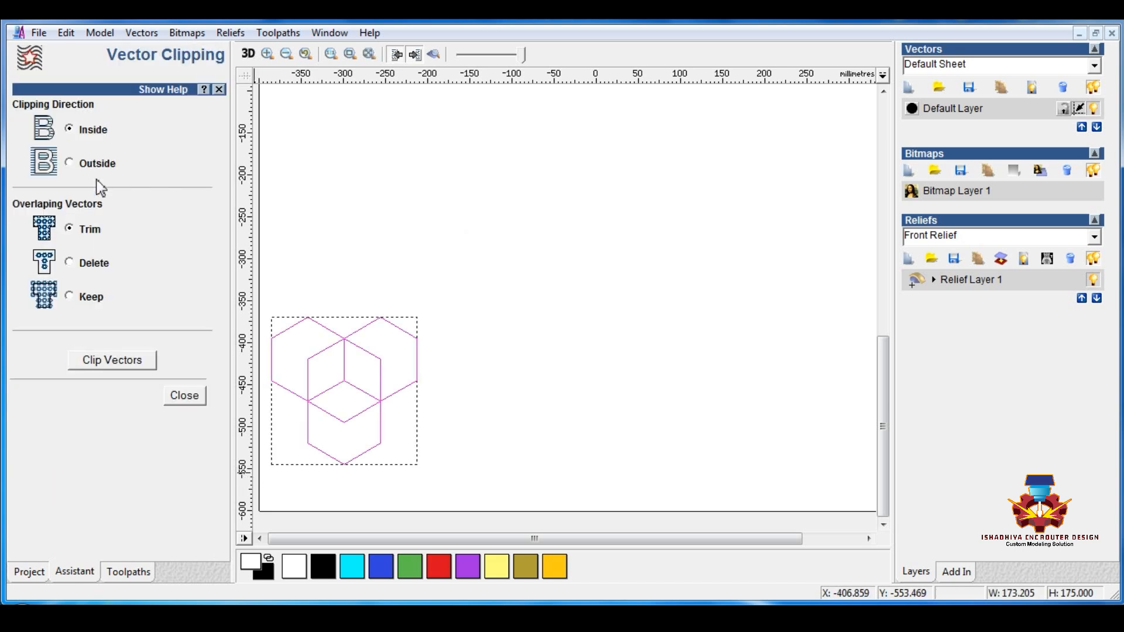
click(111, 369)
click(193, 398)
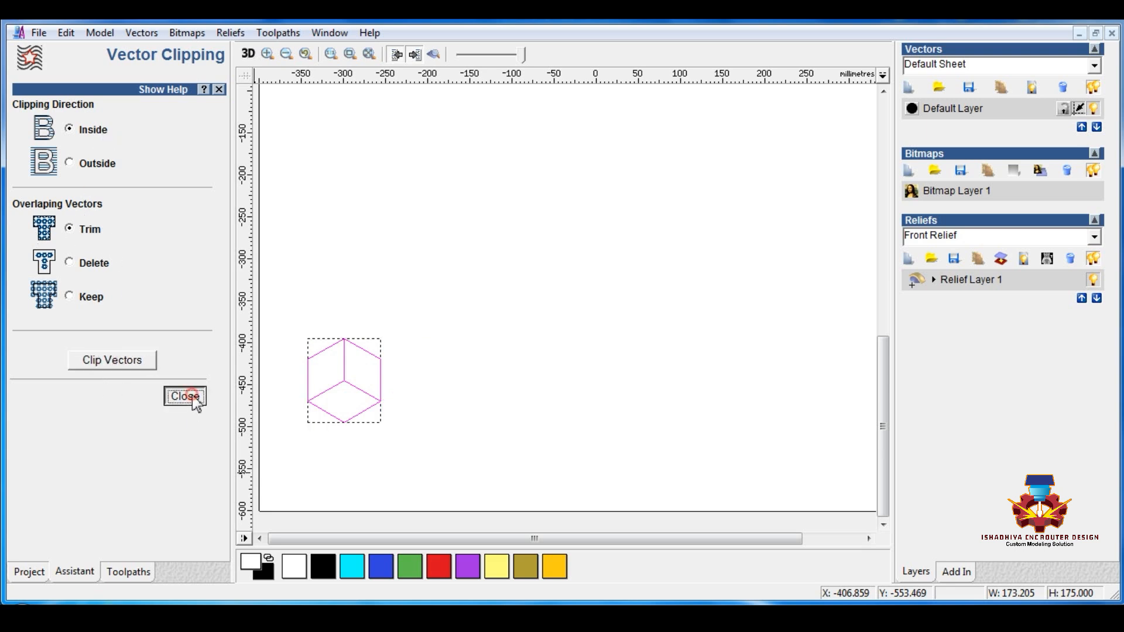
click(318, 455)
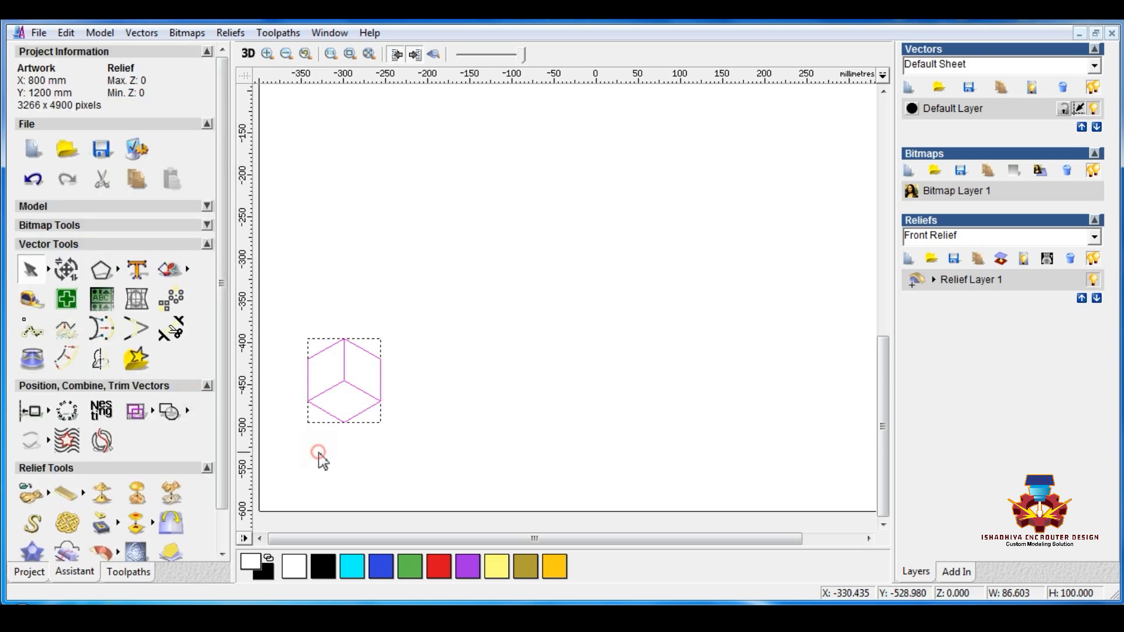
Step: Move the lower rhombus out below the cube figure and cut the outer hexagon outline
click(366, 412)
drag(366, 411, 397, 453)
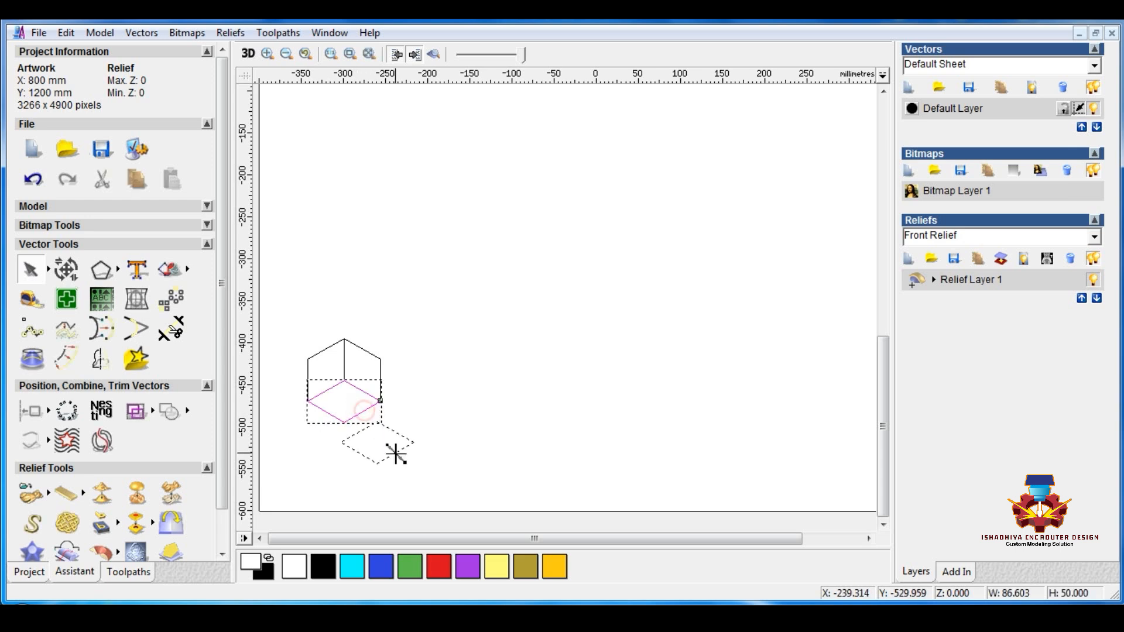
click(326, 410)
right_click(329, 415)
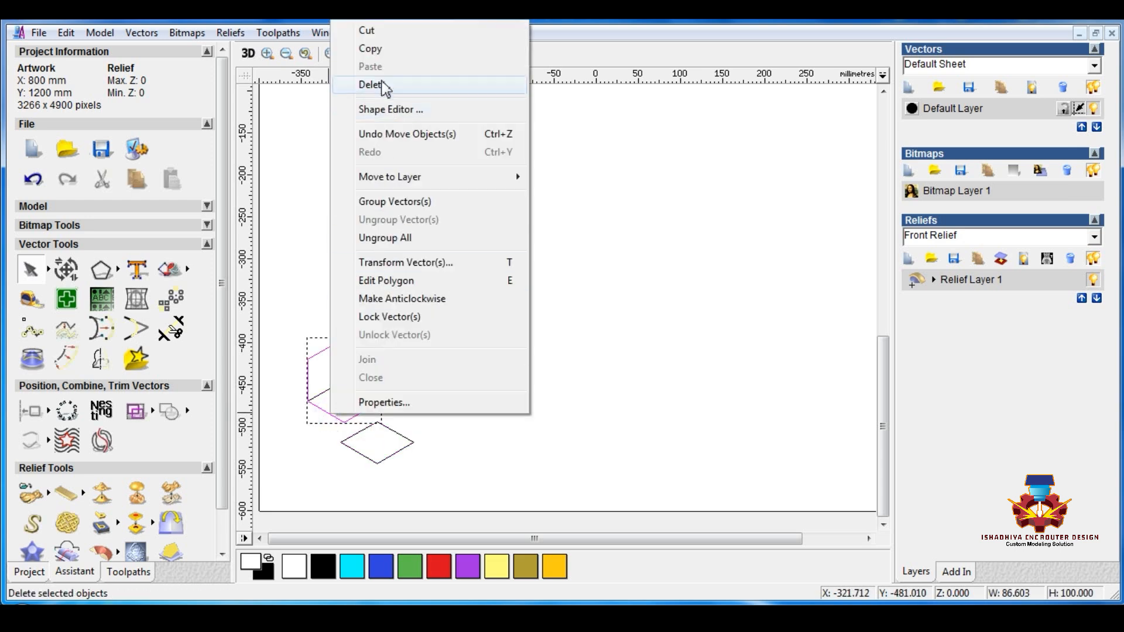
click(369, 30)
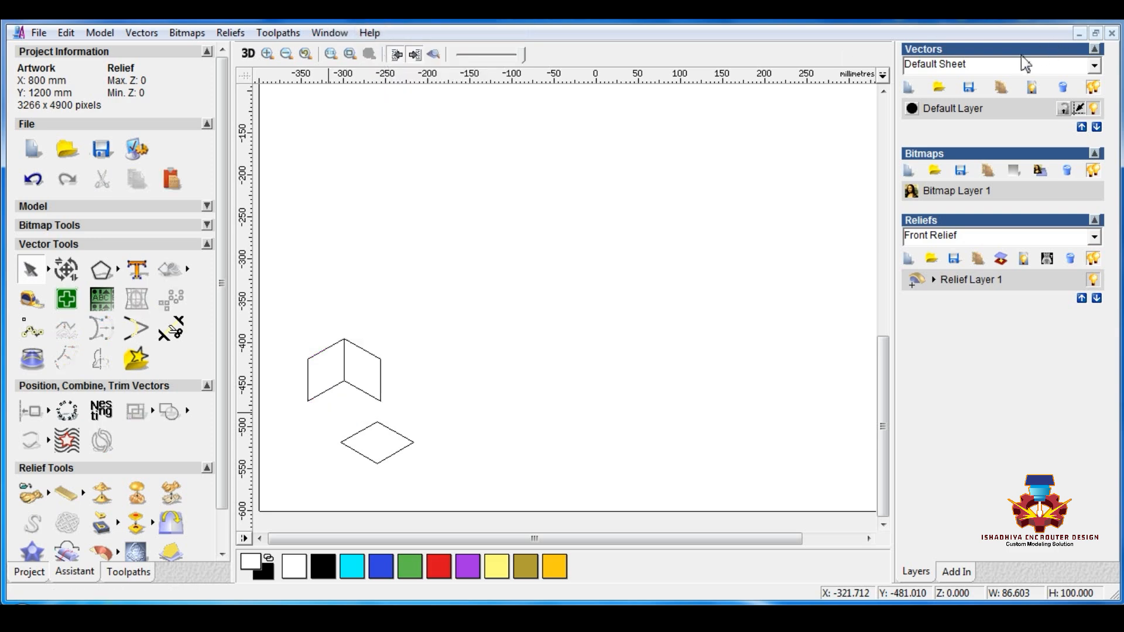
Step: Create a new vector layer, hide the Default Layer and paste the cut hexagon into the new layer
click(912, 90)
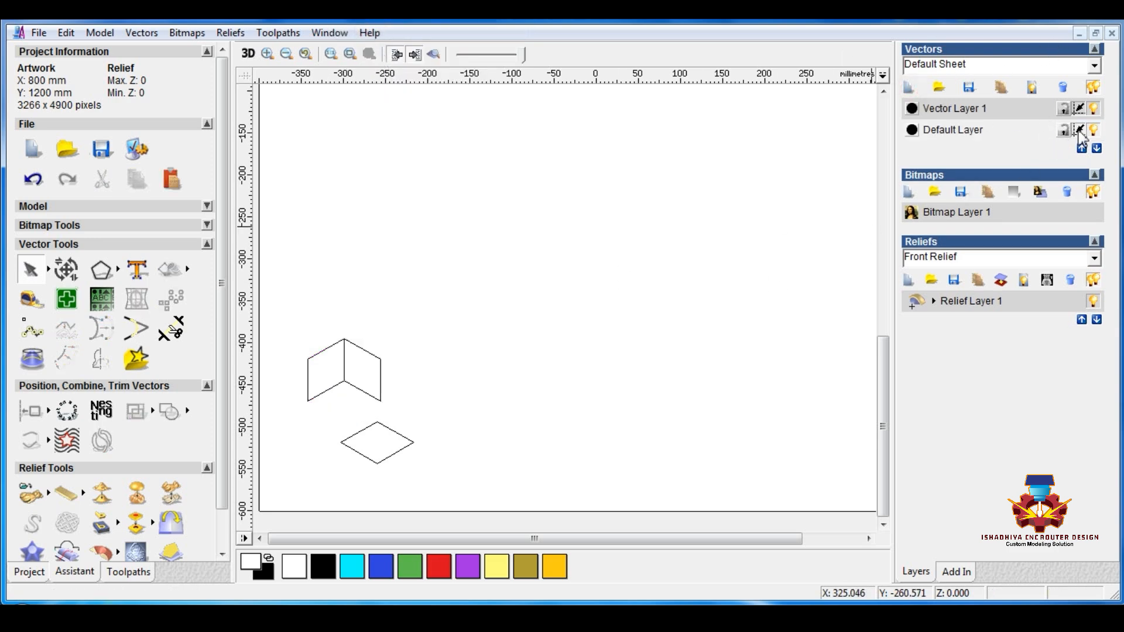
click(1095, 130)
right_click(387, 388)
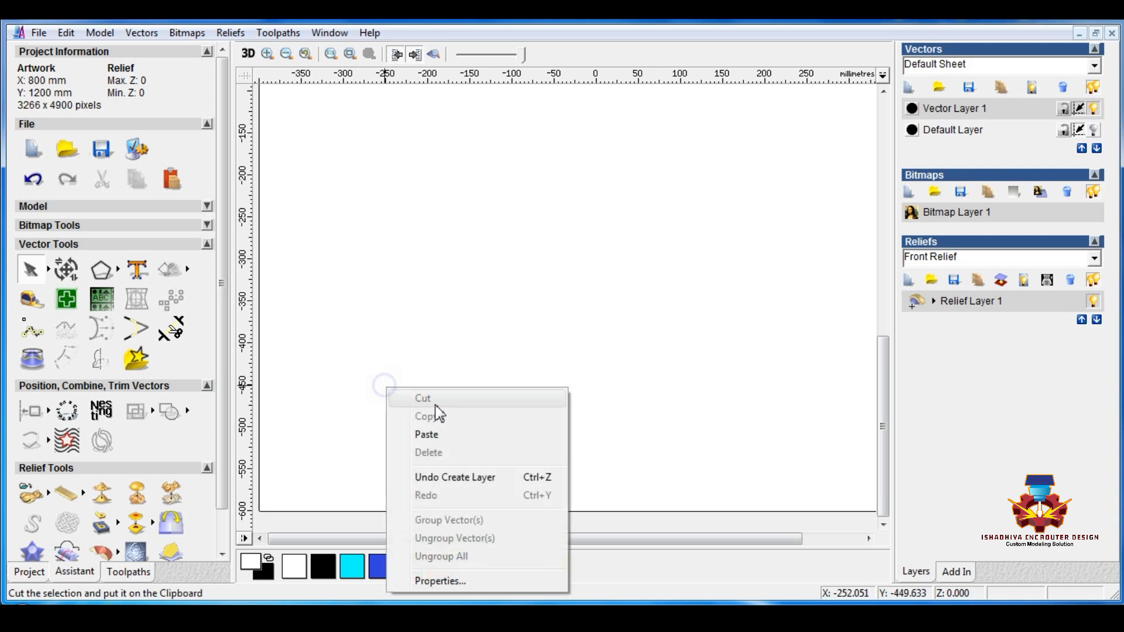
click(441, 437)
Step: Show only the Default Layer and move the rhombus back to complete the cube figure
click(1094, 130)
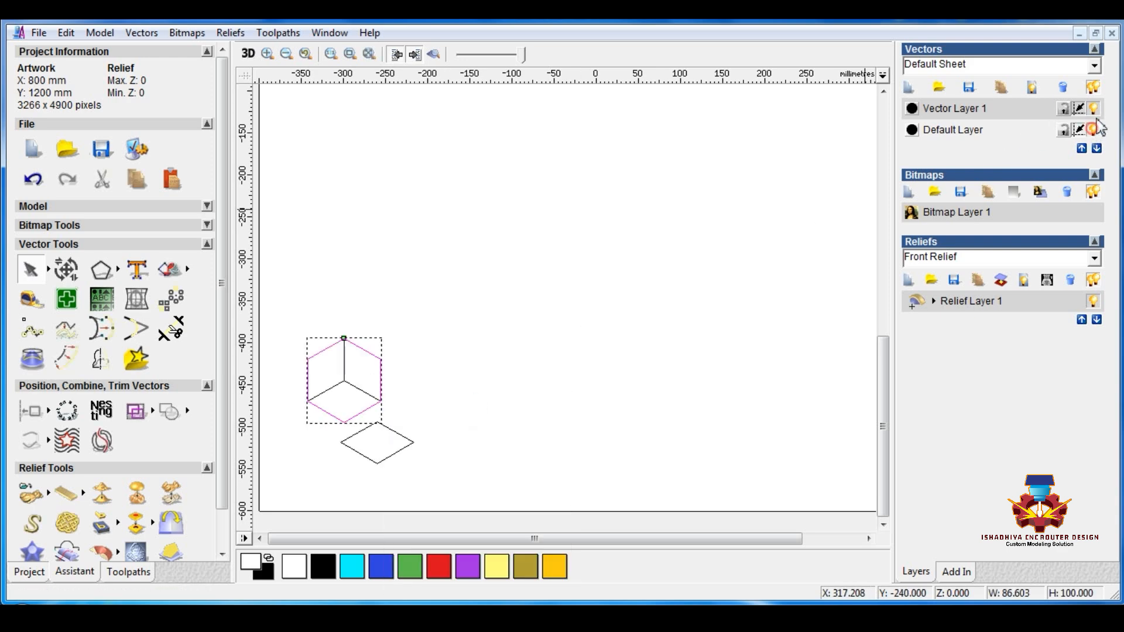
click(1094, 108)
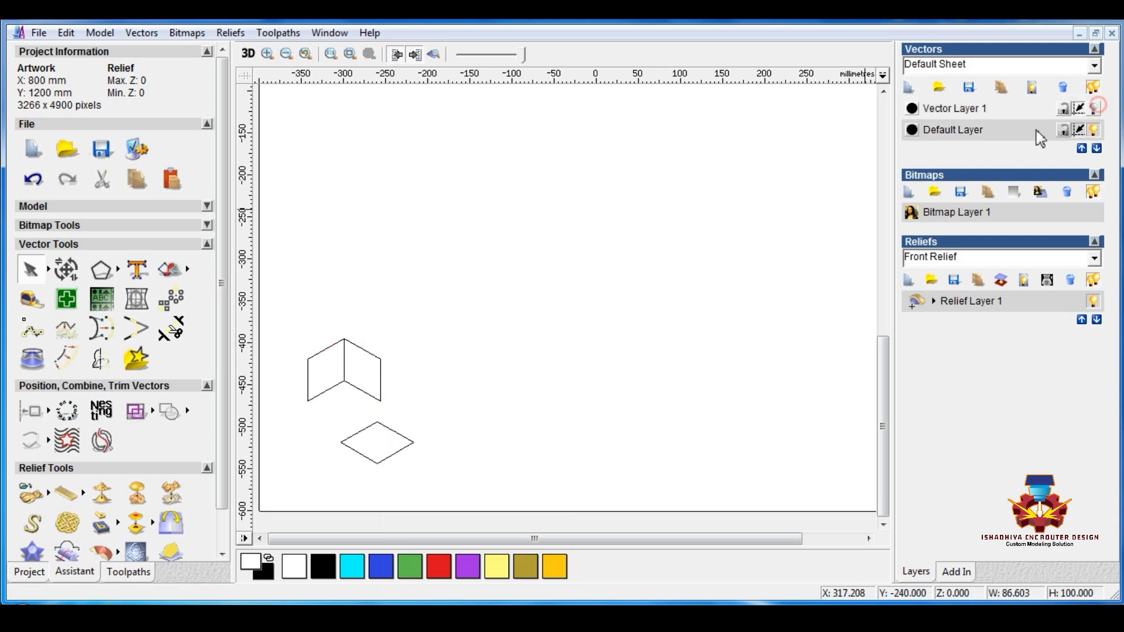
click(378, 433)
drag(381, 421, 344, 380)
click(455, 393)
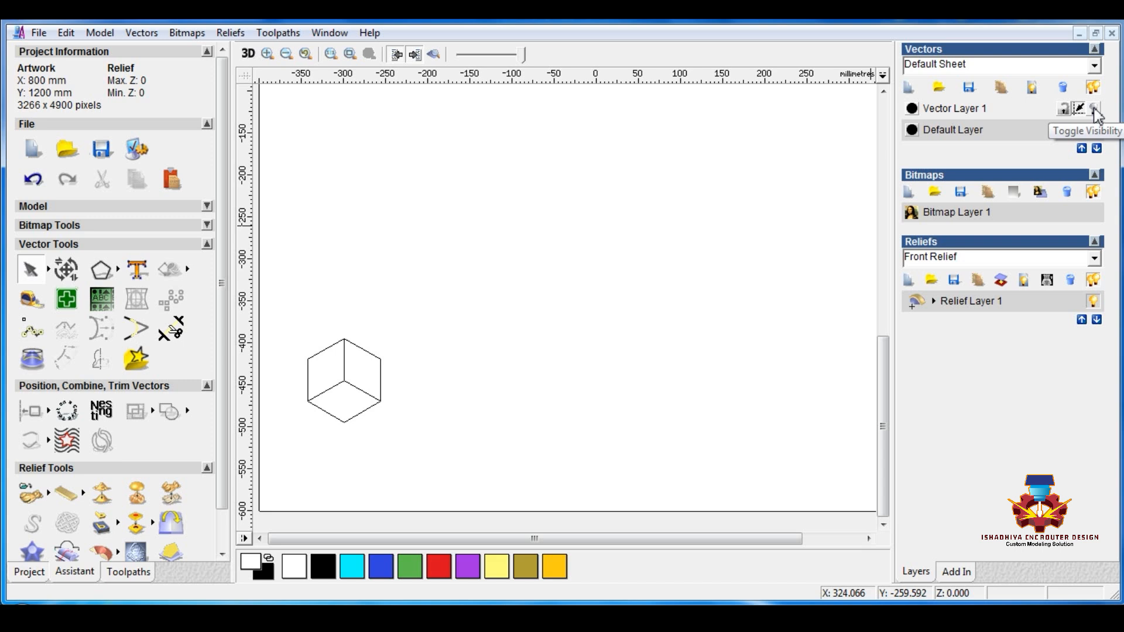
Step: Show only Vector Layer 1 and place three hexagon copies at the lower right, lower left and top, meeting at the original's centre
click(1094, 130)
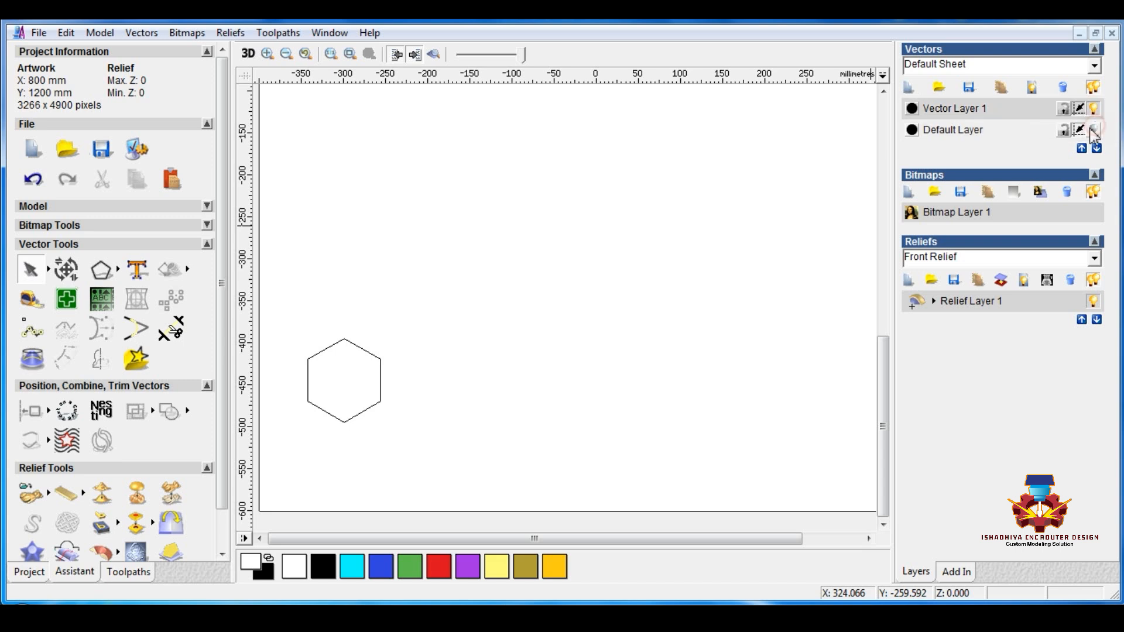
click(379, 360)
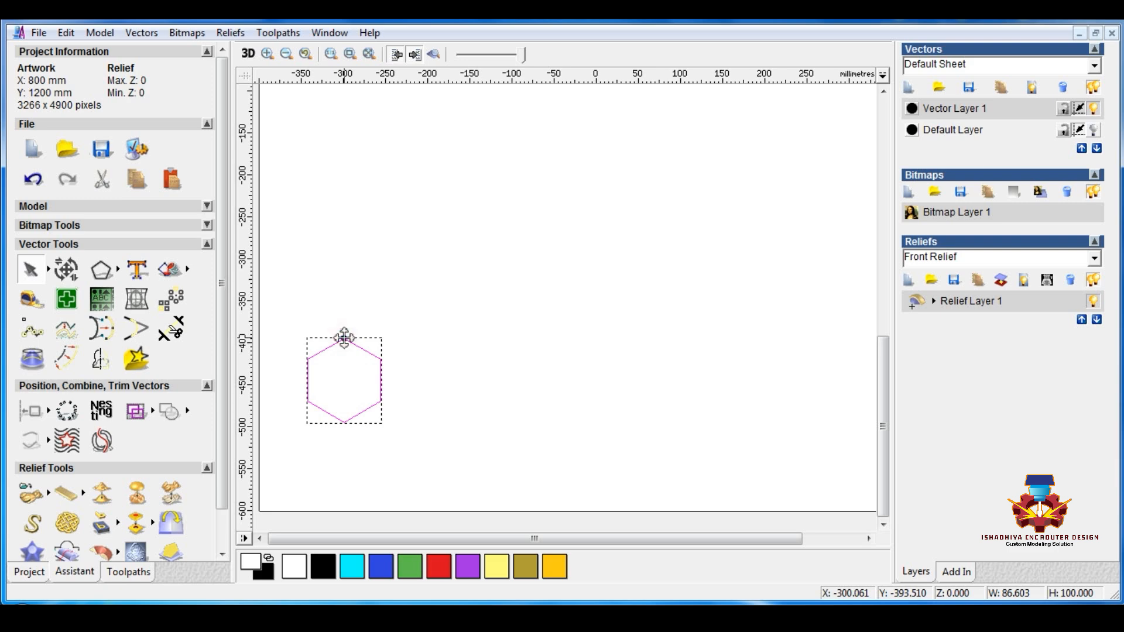
ctrl+drag(478, 390, 390, 393)
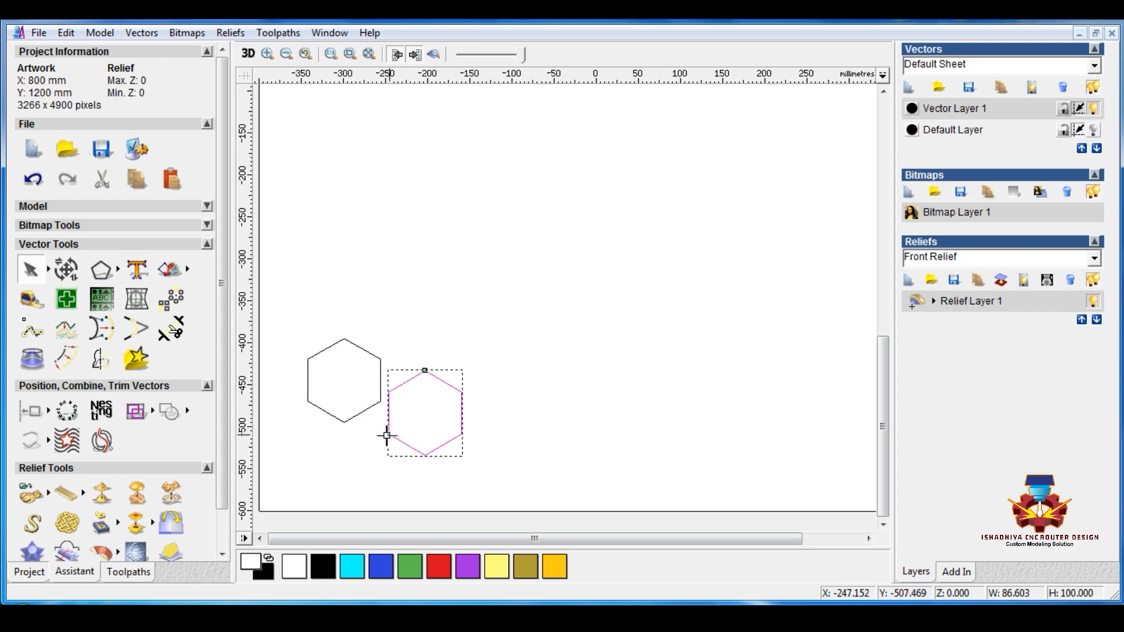
drag(390, 435, 345, 422)
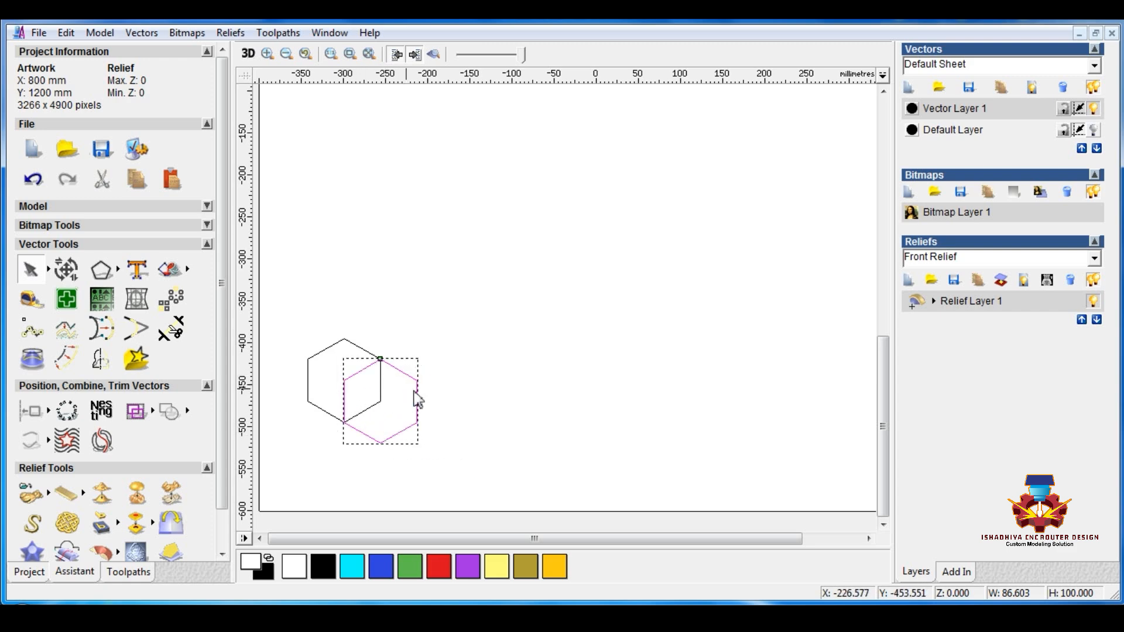
drag(417, 380, 345, 381)
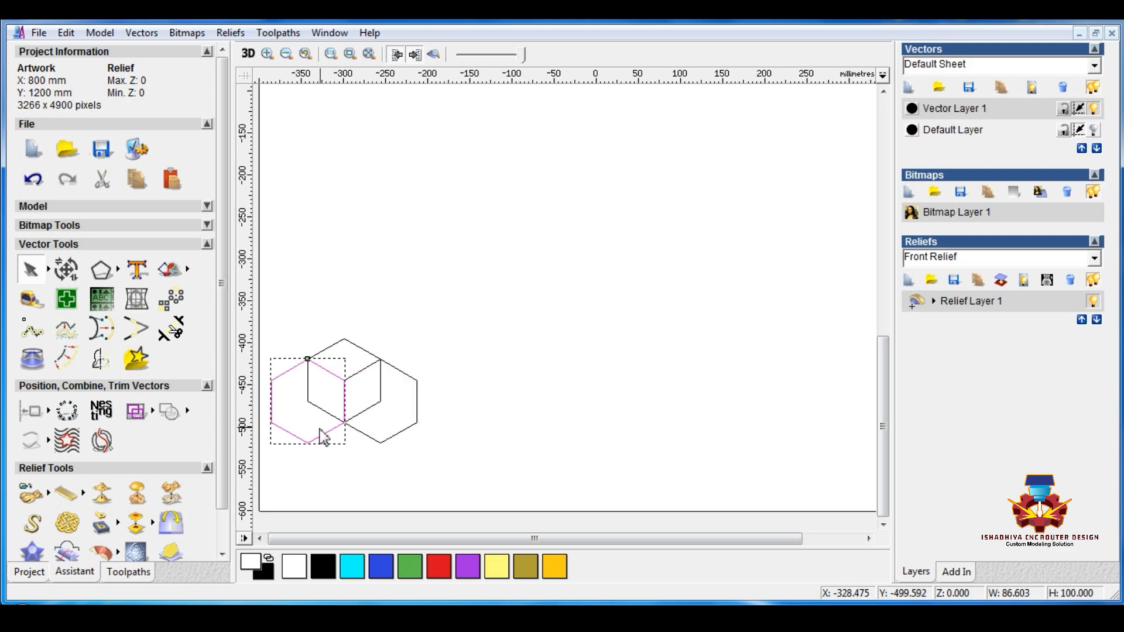
drag(308, 445, 347, 381)
click(496, 335)
Step: Add an angled pyramid relief to the three outer hexagons with a 45 degree angle, start height 0 and No Limit
click(382, 335)
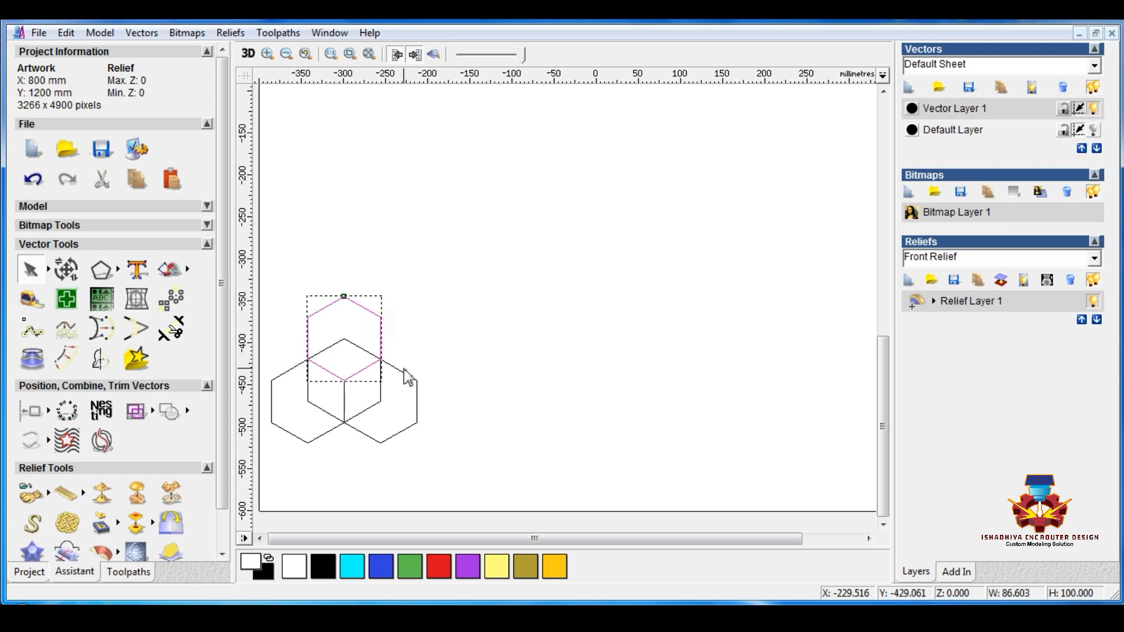
shift+click(404, 375)
shift+click(294, 435)
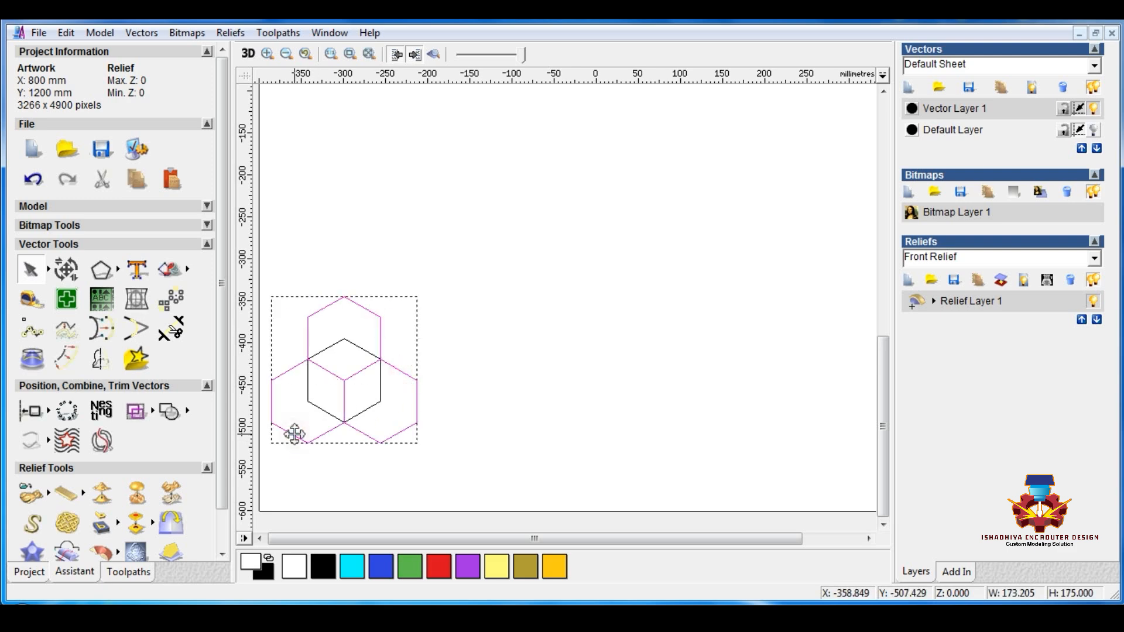
double_click(293, 436)
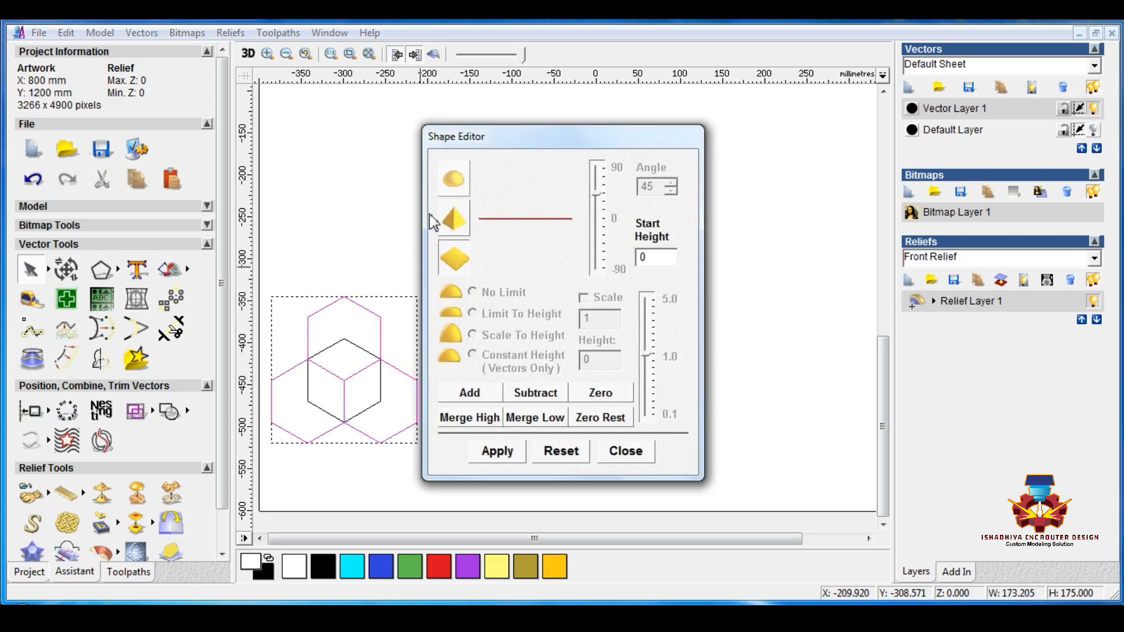
click(450, 183)
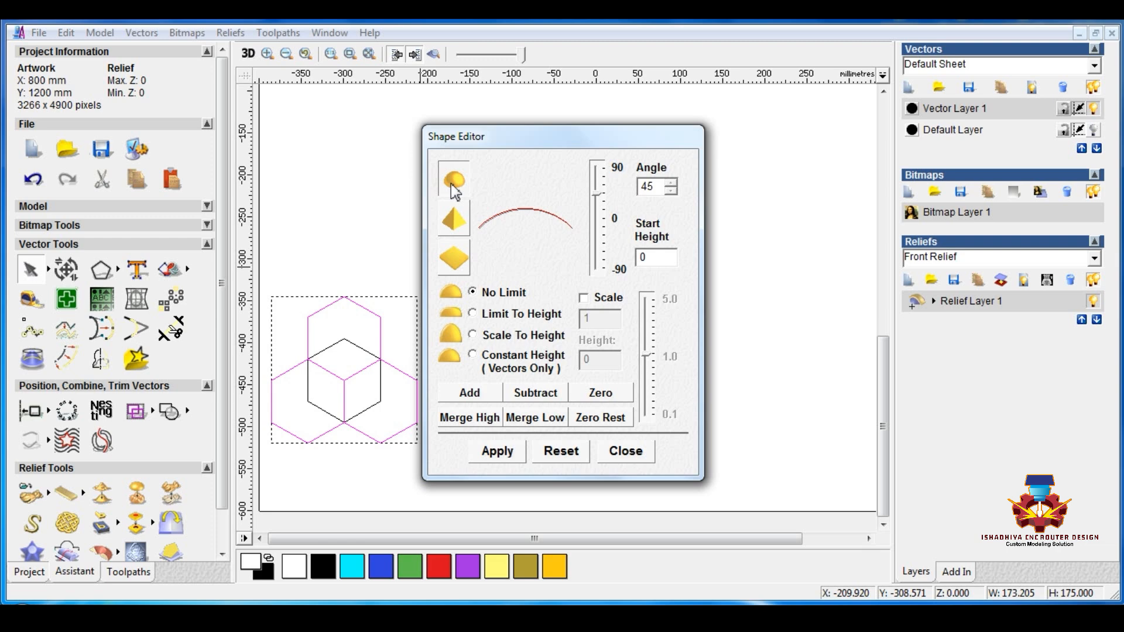
click(452, 223)
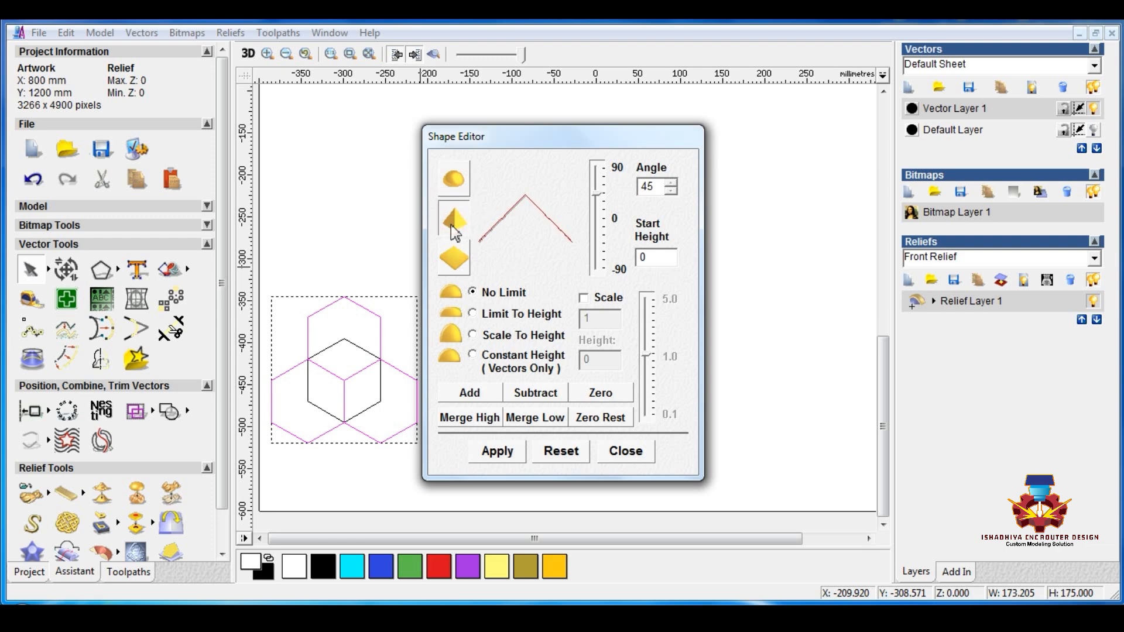
click(477, 395)
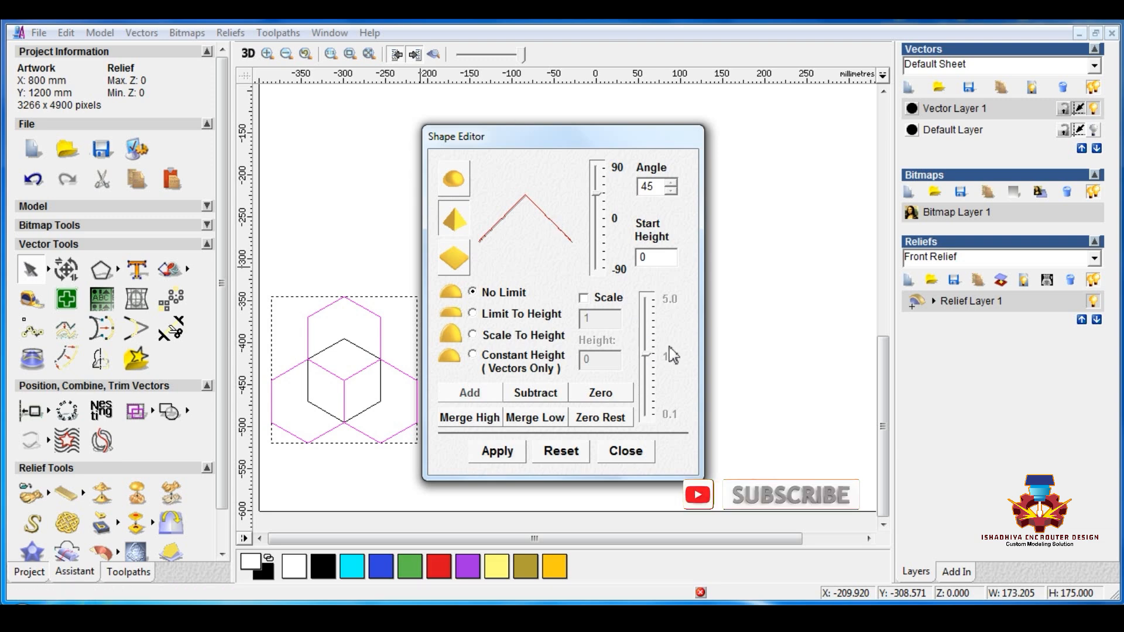
click(625, 451)
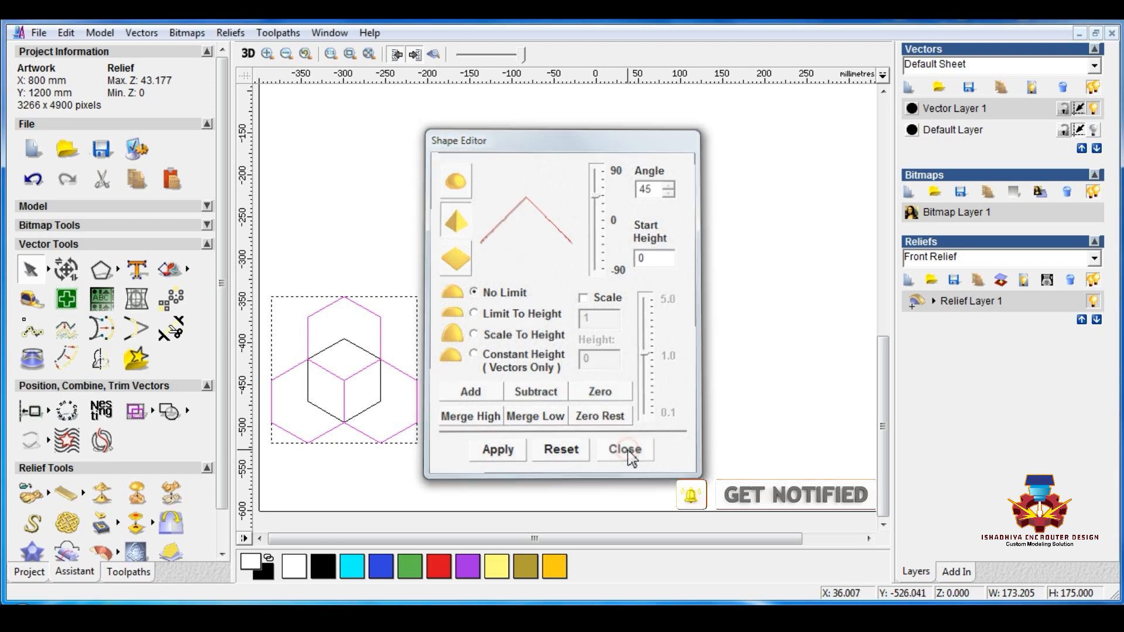
Step: Tile the shaded 2D relief preview beside the 3D view and examine the three hexagonal pyramids up close
click(666, 276)
click(437, 54)
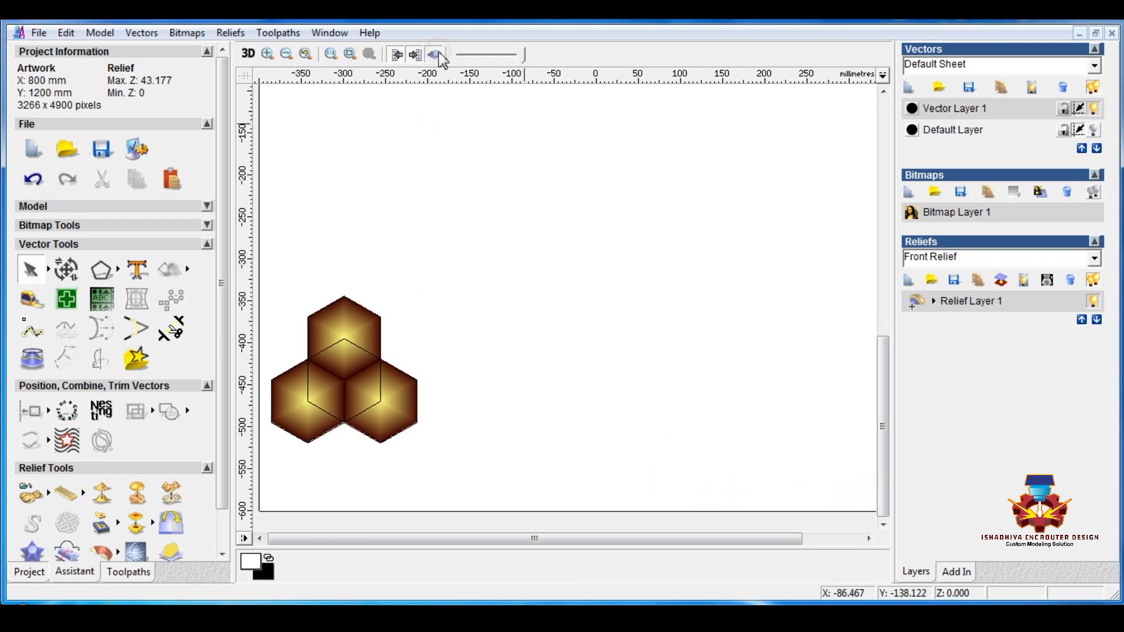
click(329, 32)
click(348, 71)
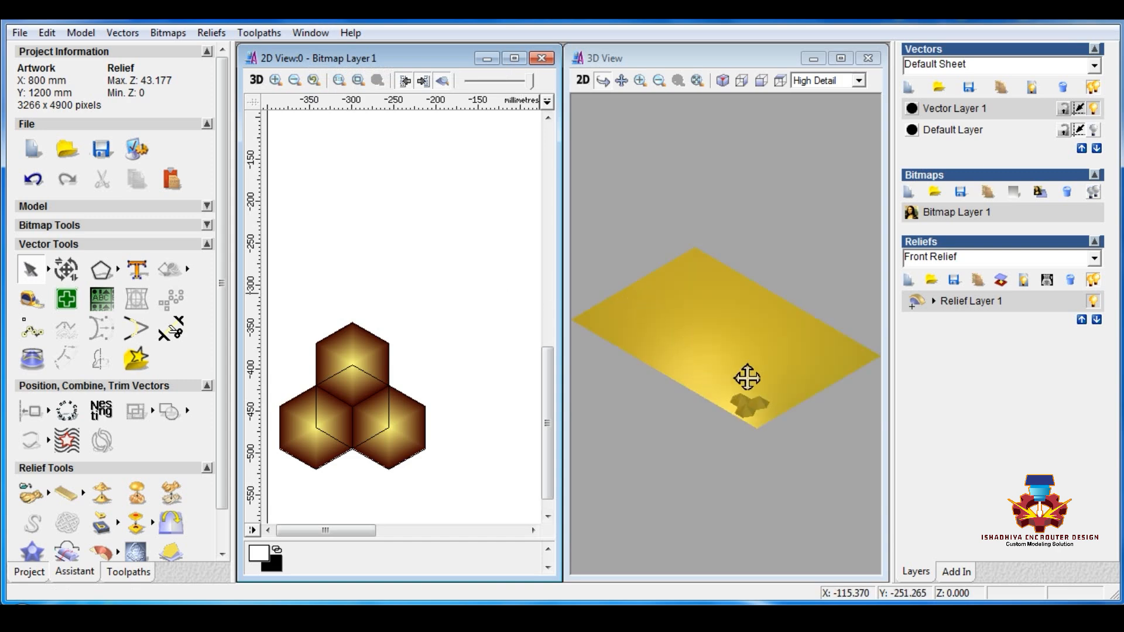
click(640, 81)
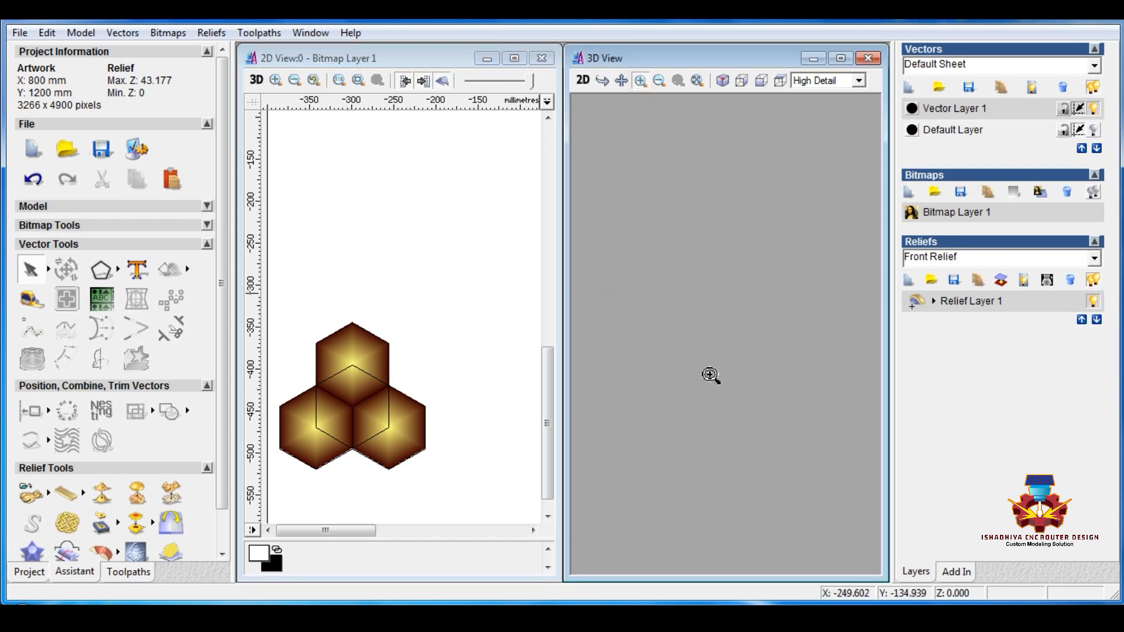
click(675, 364)
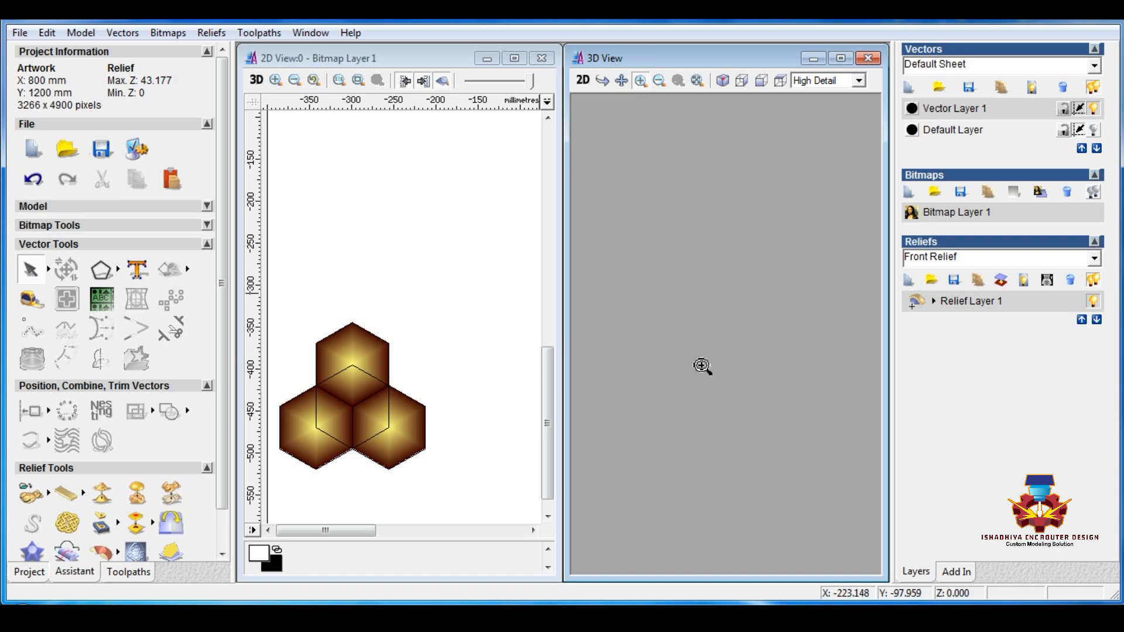
right_drag(728, 427, 719, 473)
drag(708, 453, 700, 343)
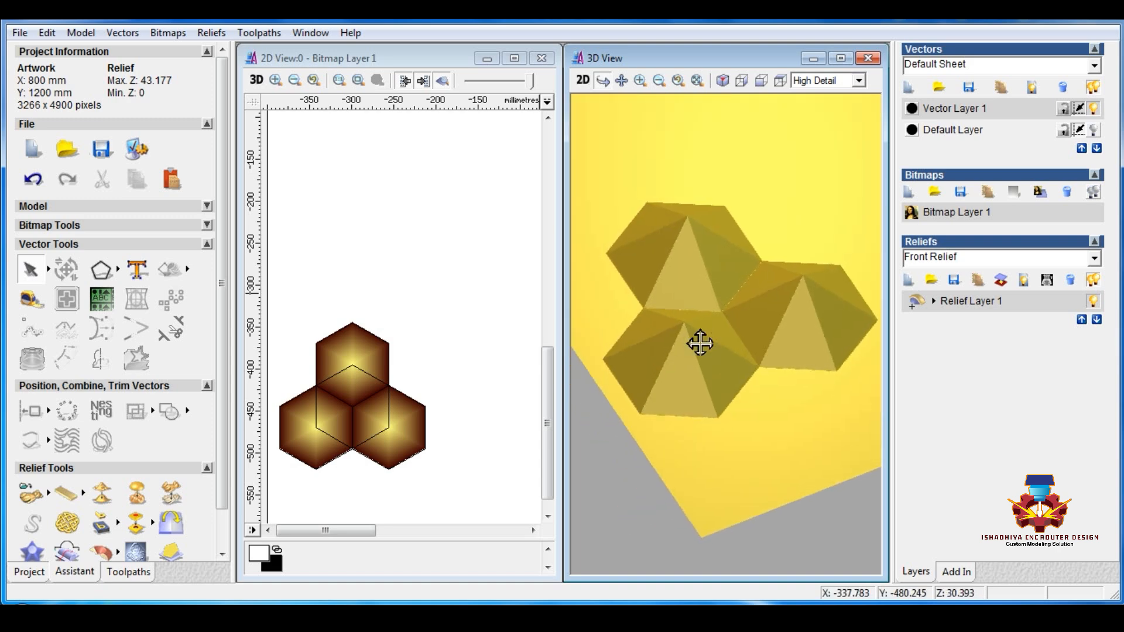
Step: Show only the Default Layer, select the three cube rhombuses and zero the rest of the relief outside them
click(439, 338)
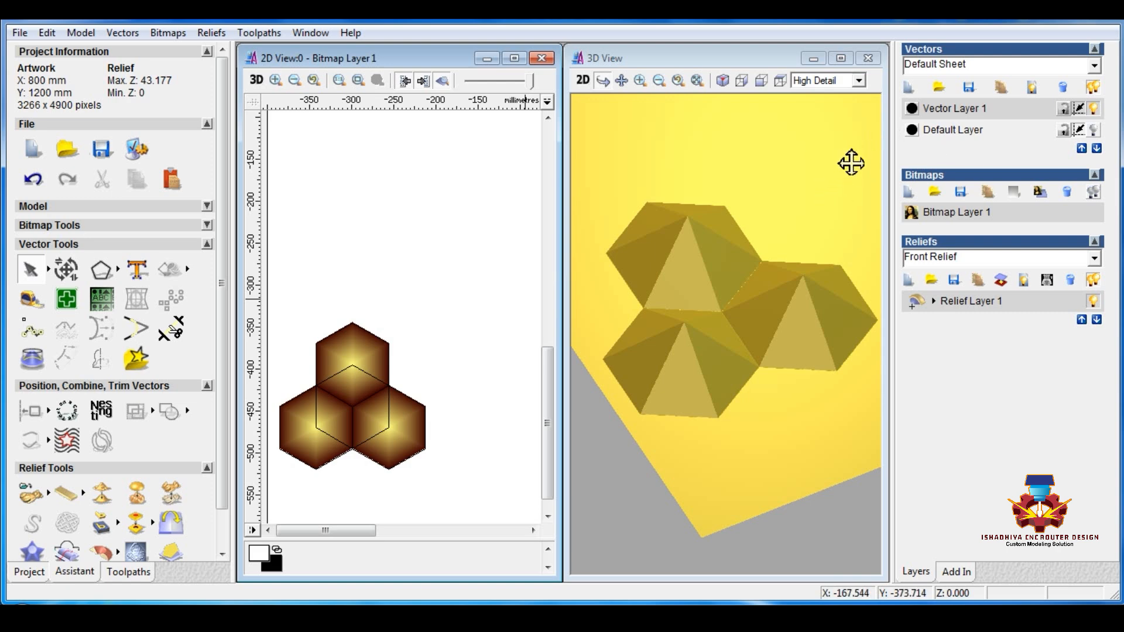
click(1094, 129)
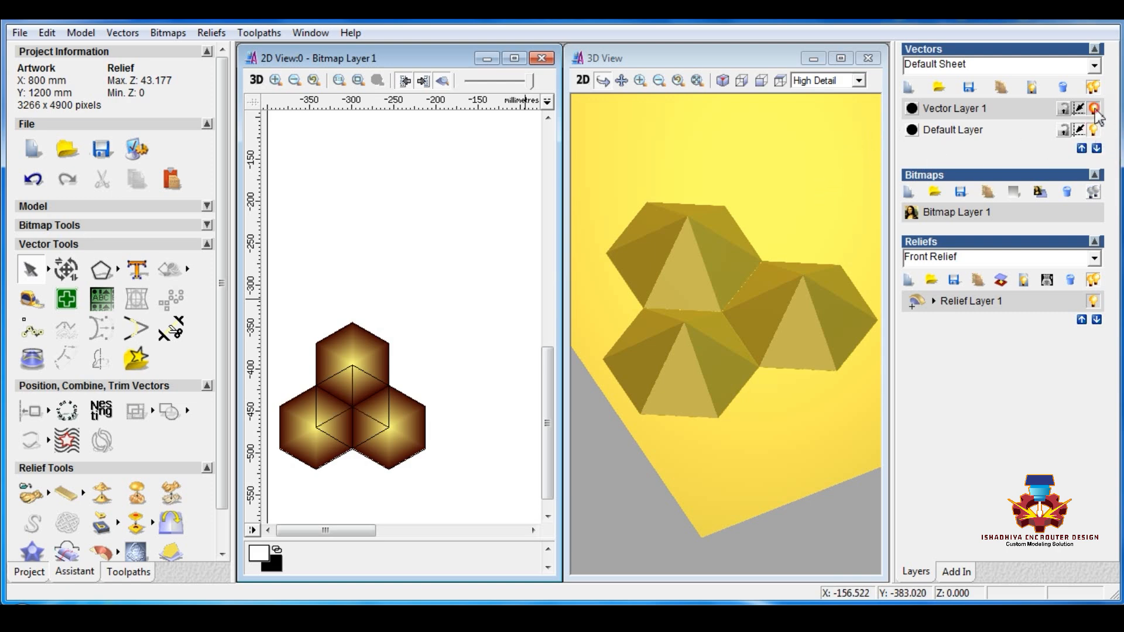
click(1095, 109)
drag(291, 366, 408, 458)
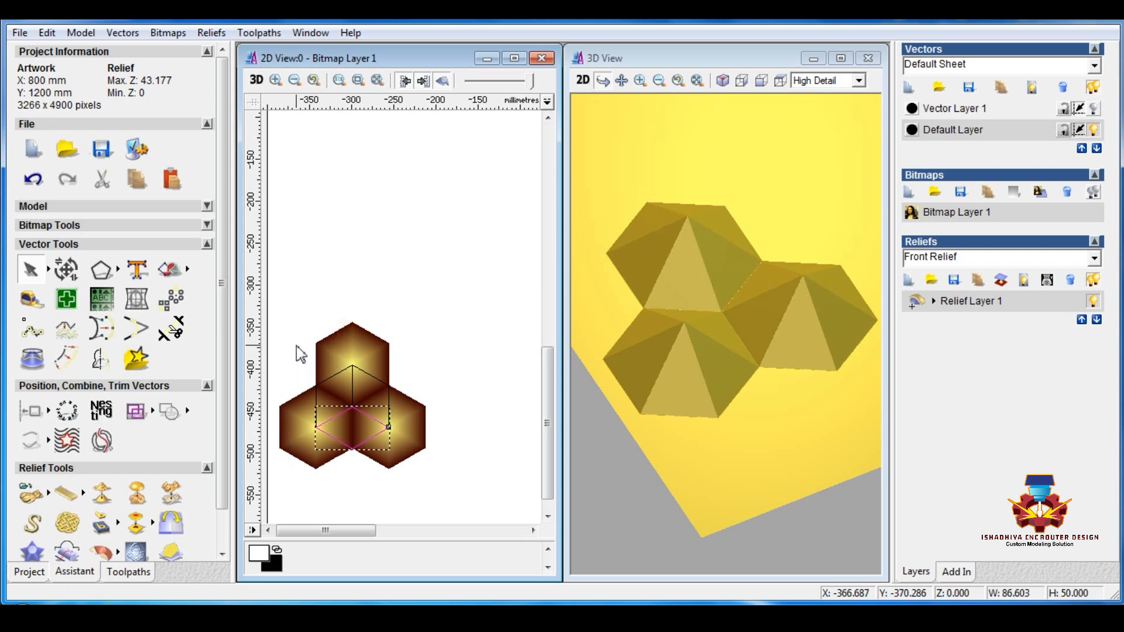
drag(296, 347, 414, 470)
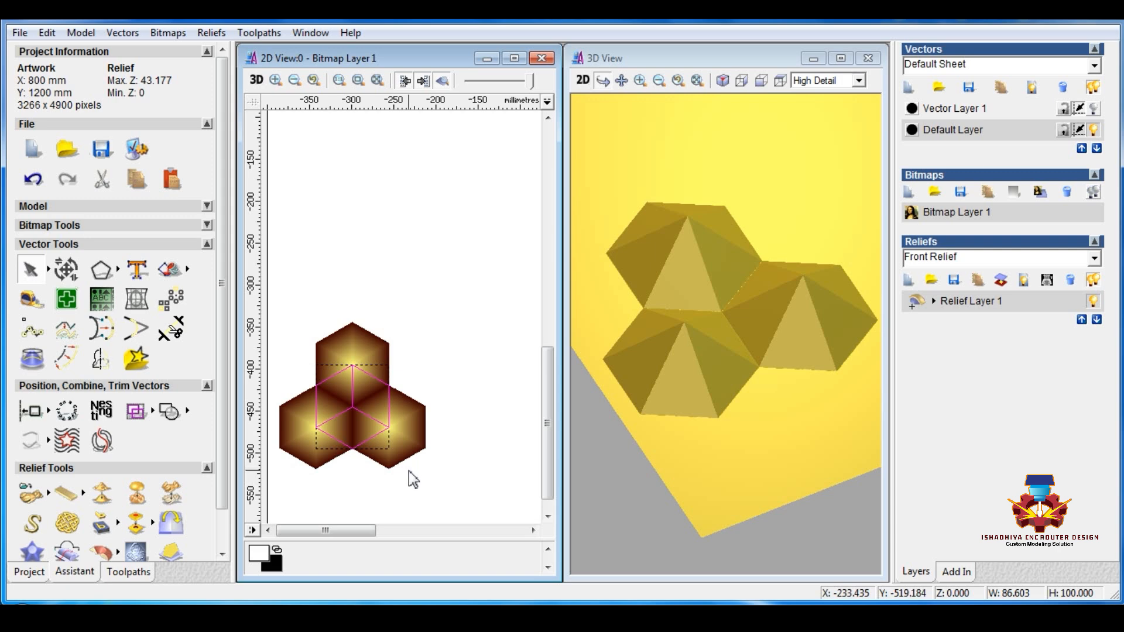
key(F12)
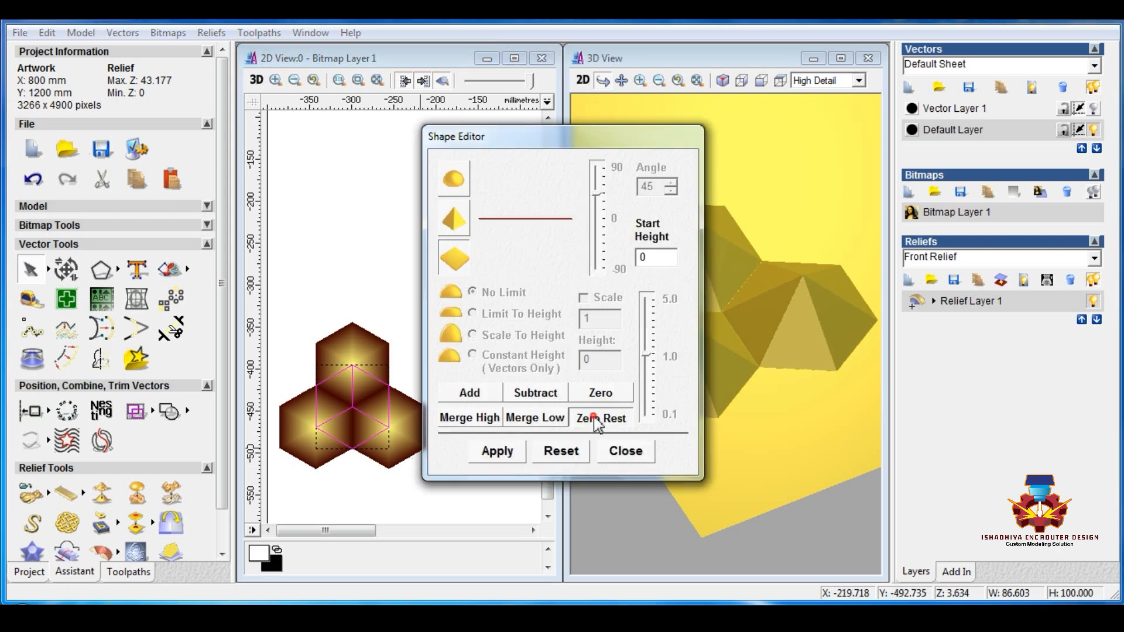
click(626, 451)
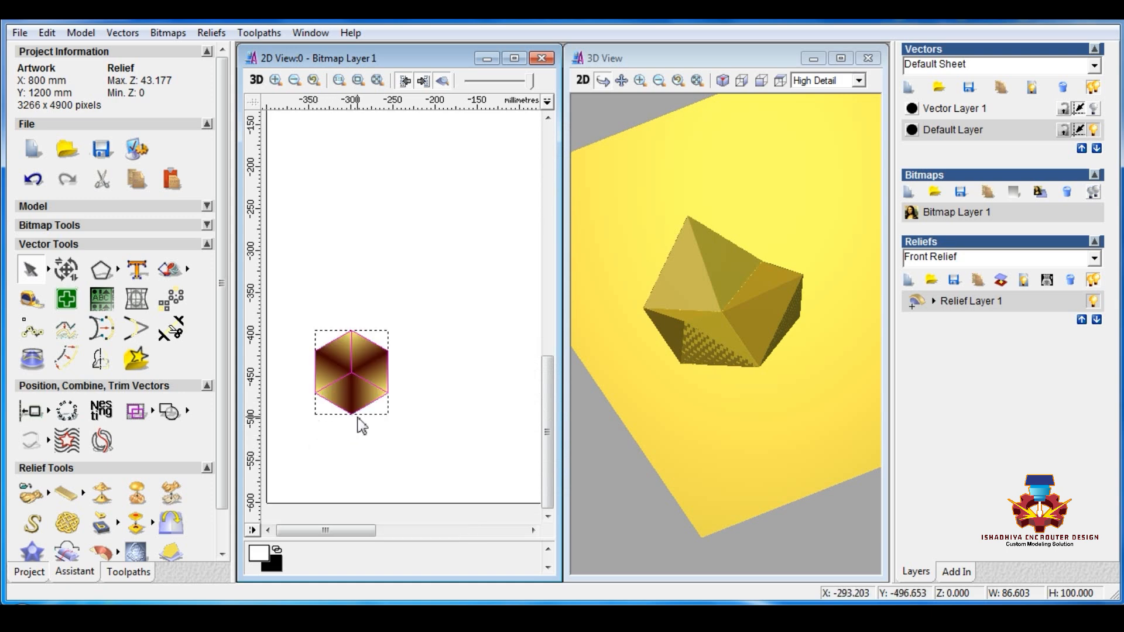
Step: Offset the three rhombus vectors inwards by 2 mm with sharp corners, keeping the original vectors
click(64, 361)
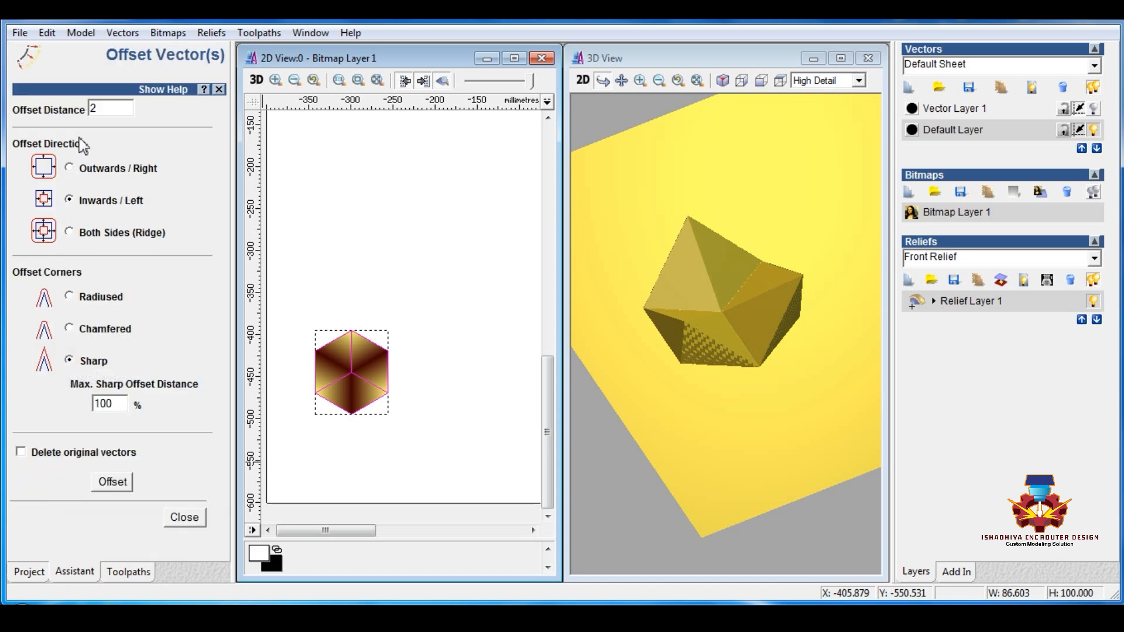
click(113, 482)
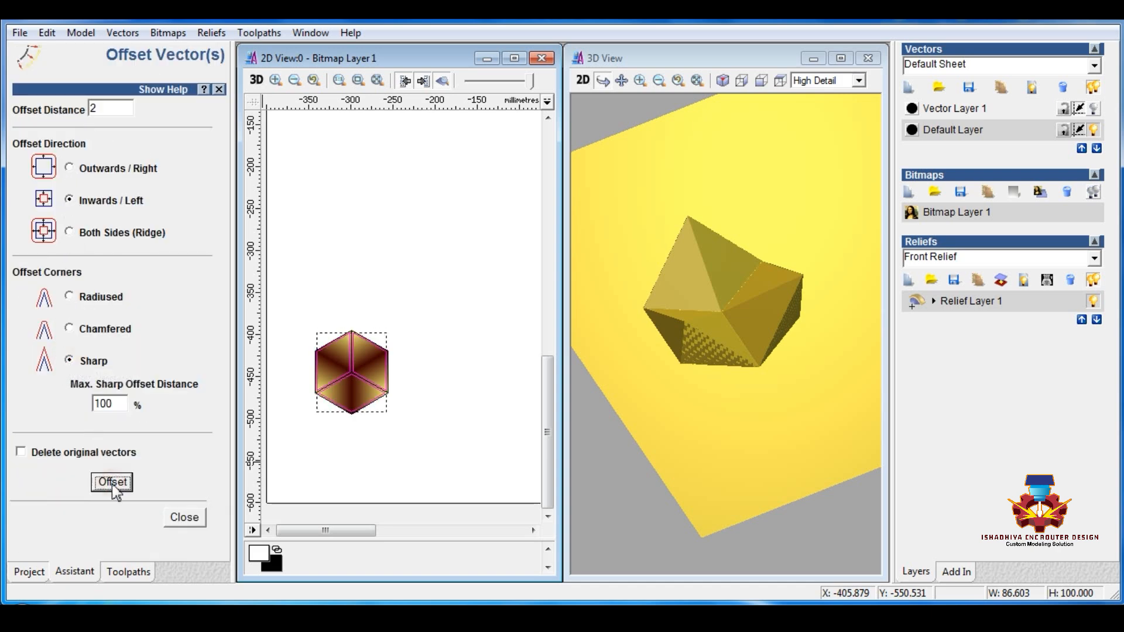
click(172, 524)
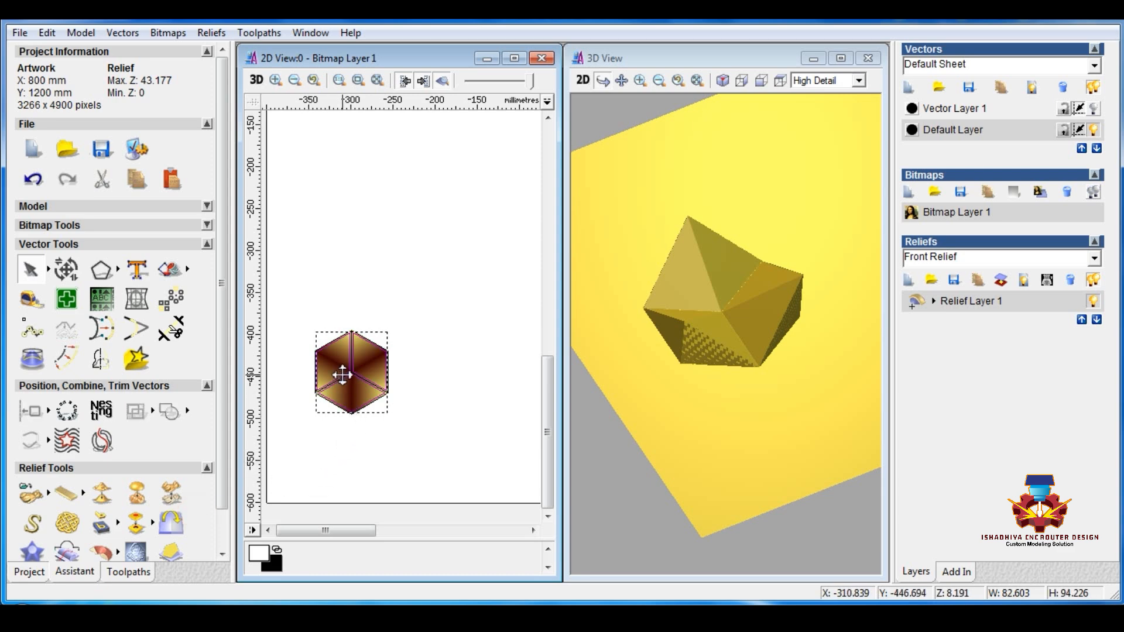
Step: Zero the rest of the relief outside the three inward-offset rhombuses and deselect them
scroll(342, 375, up, 3)
double_click(341, 372)
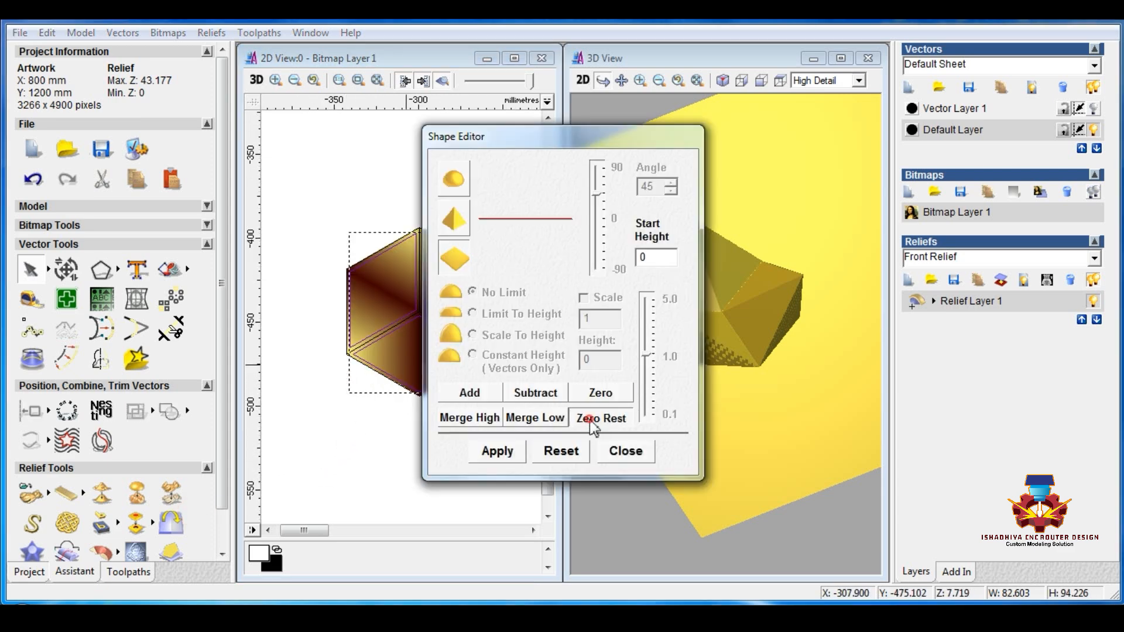
click(625, 452)
scroll(382, 432, down, 3)
scroll(349, 385, up, 3)
click(368, 454)
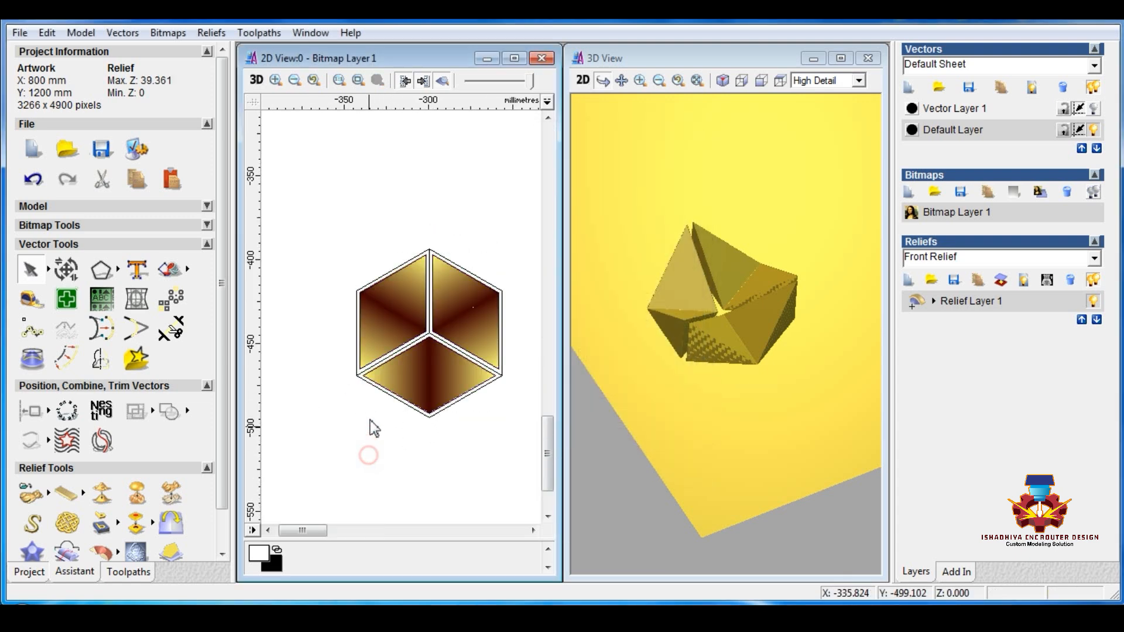
Step: Make Vector Layer 1 visible and active, hide the Default Layer and select the central hexagon
click(1094, 108)
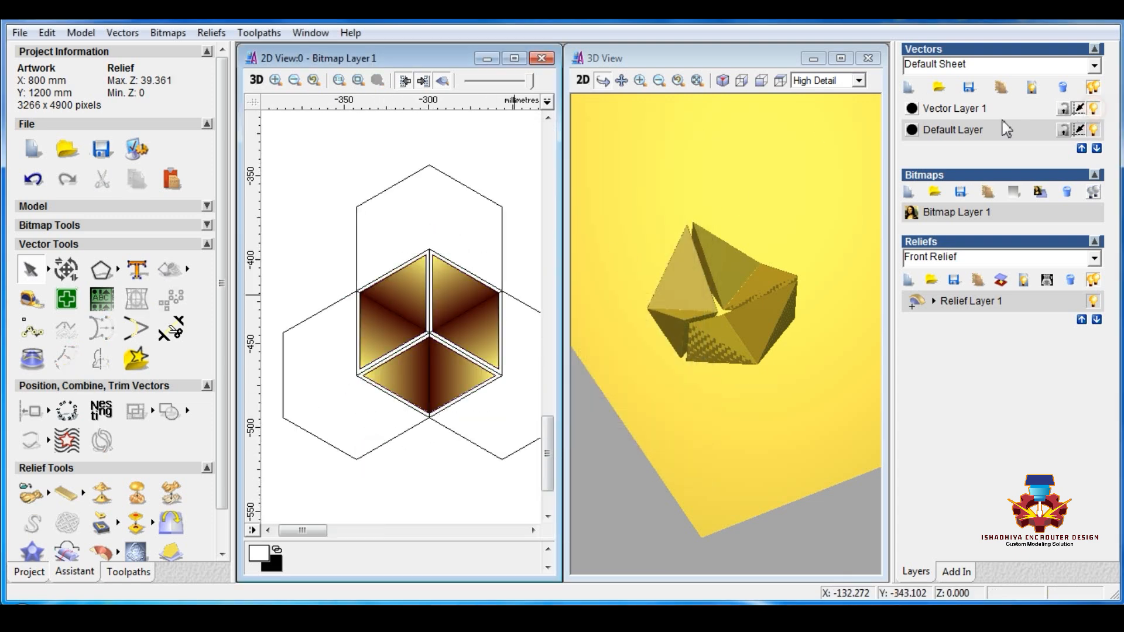
click(970, 108)
click(490, 287)
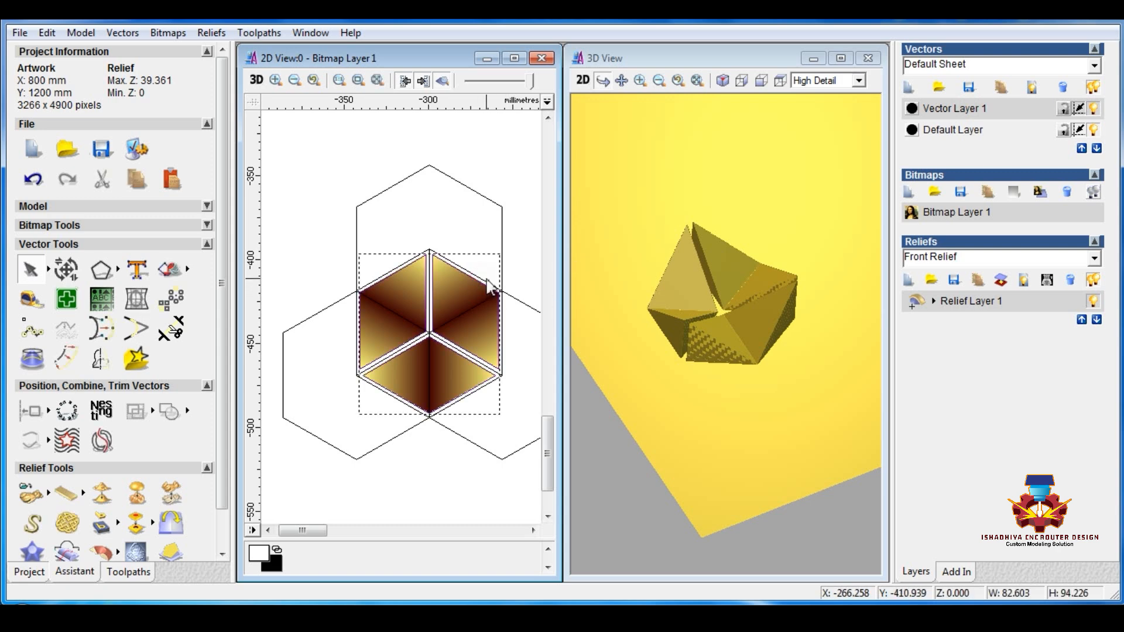
click(1095, 130)
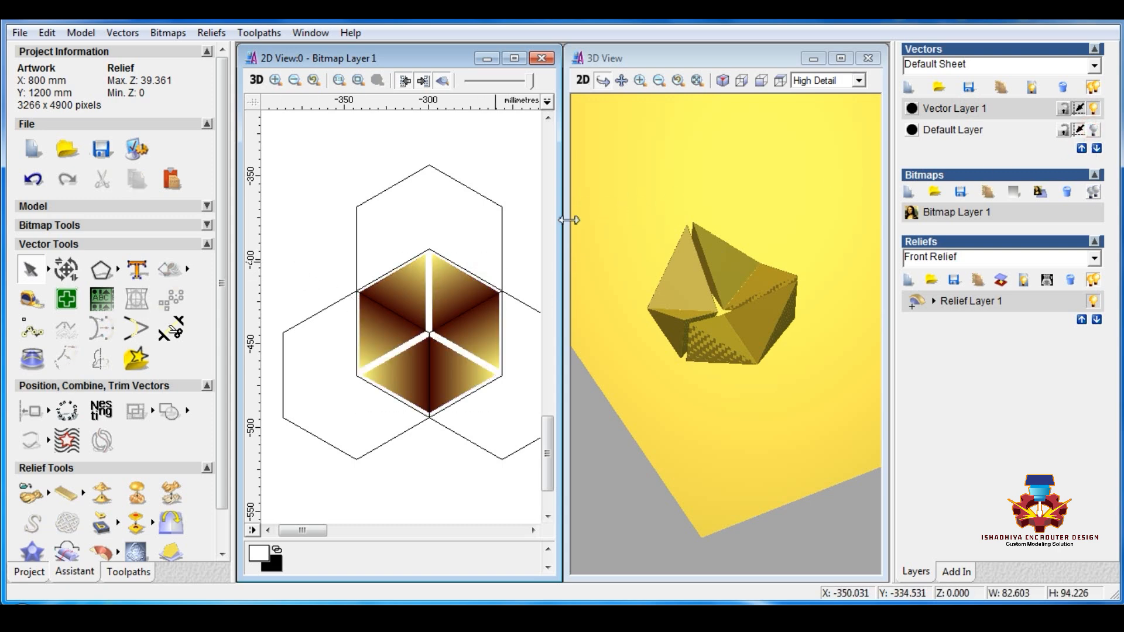
click(369, 284)
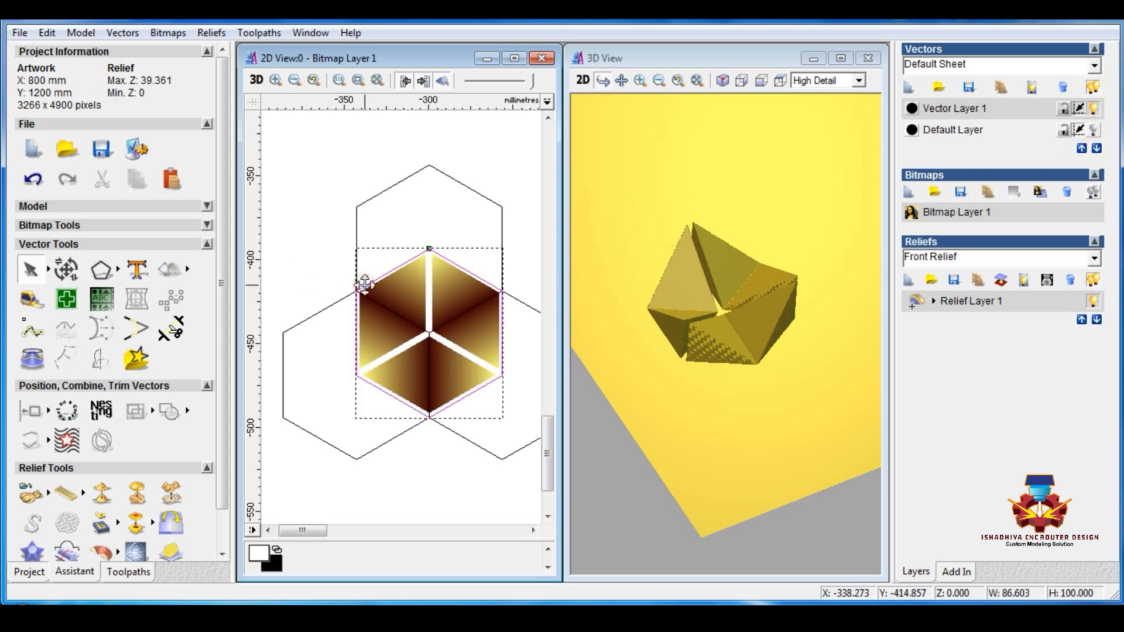
Step: Create a new relief layer and add a flat plane with start height 6 inside the central hexagon
click(908, 282)
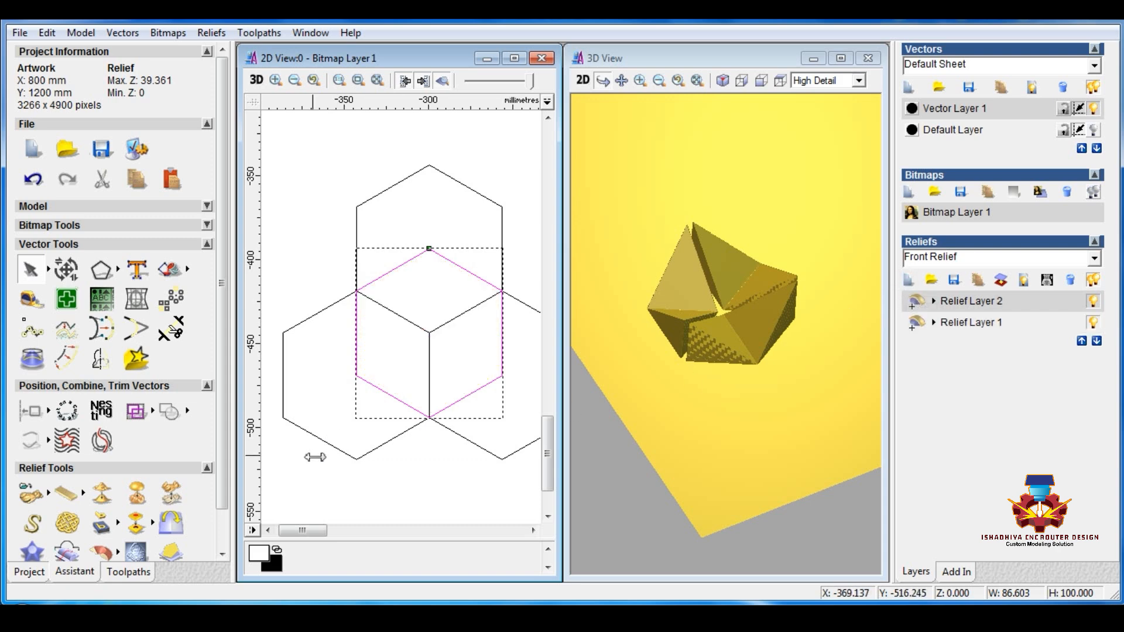
right_click(452, 267)
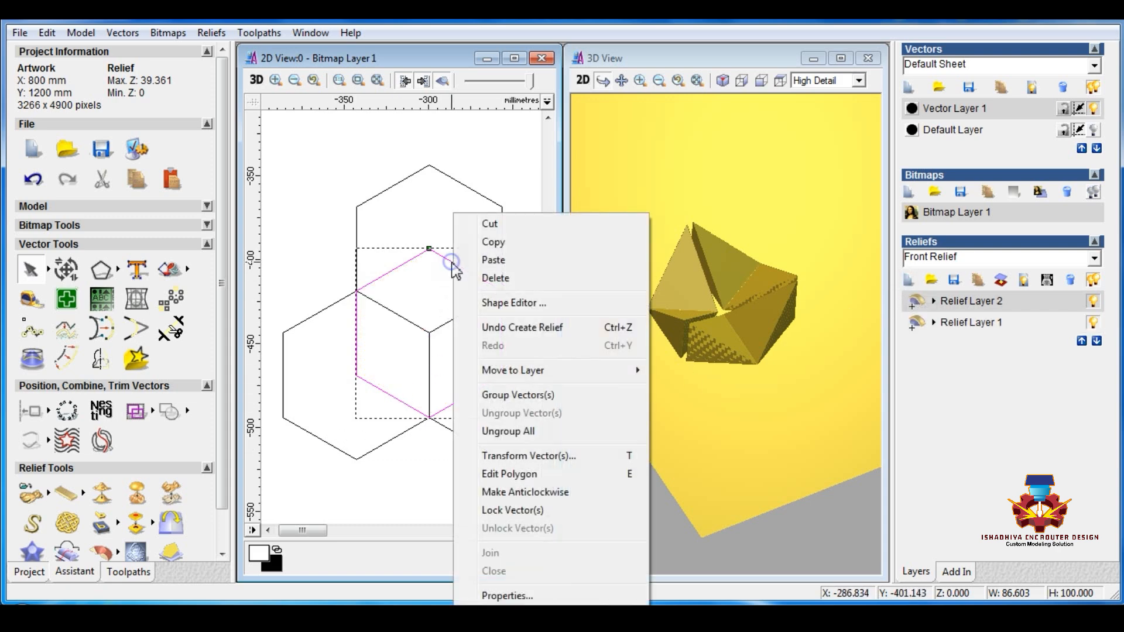
click(507, 305)
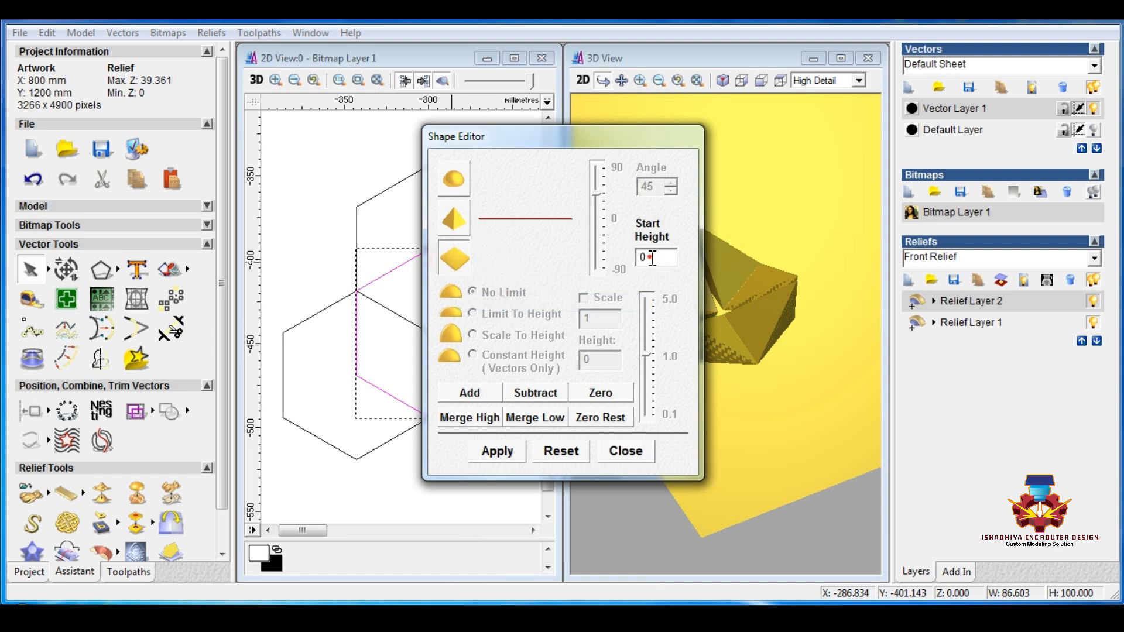
click(479, 403)
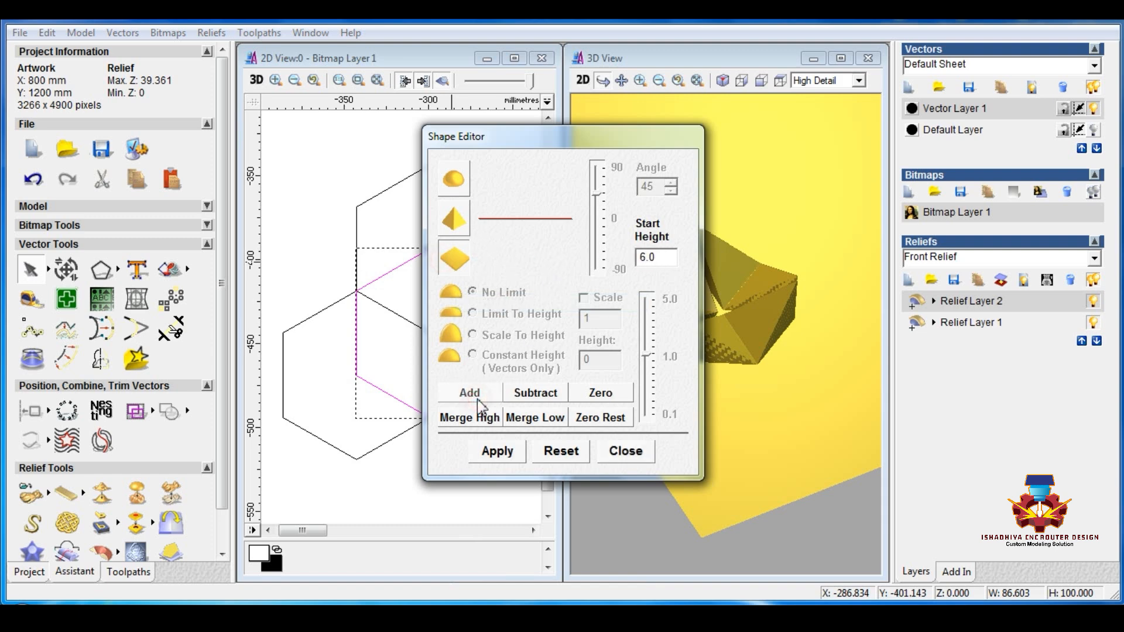
click(644, 462)
click(460, 479)
Step: Scale the height of the whole Relief Layer 1 to 6 mm
click(983, 325)
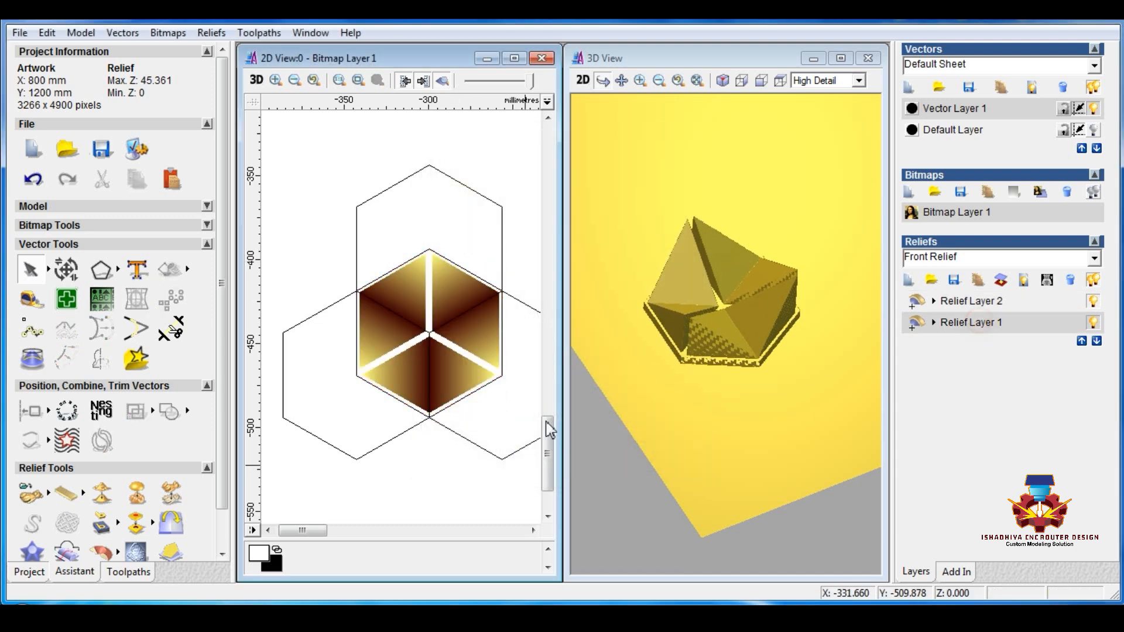
click(170, 495)
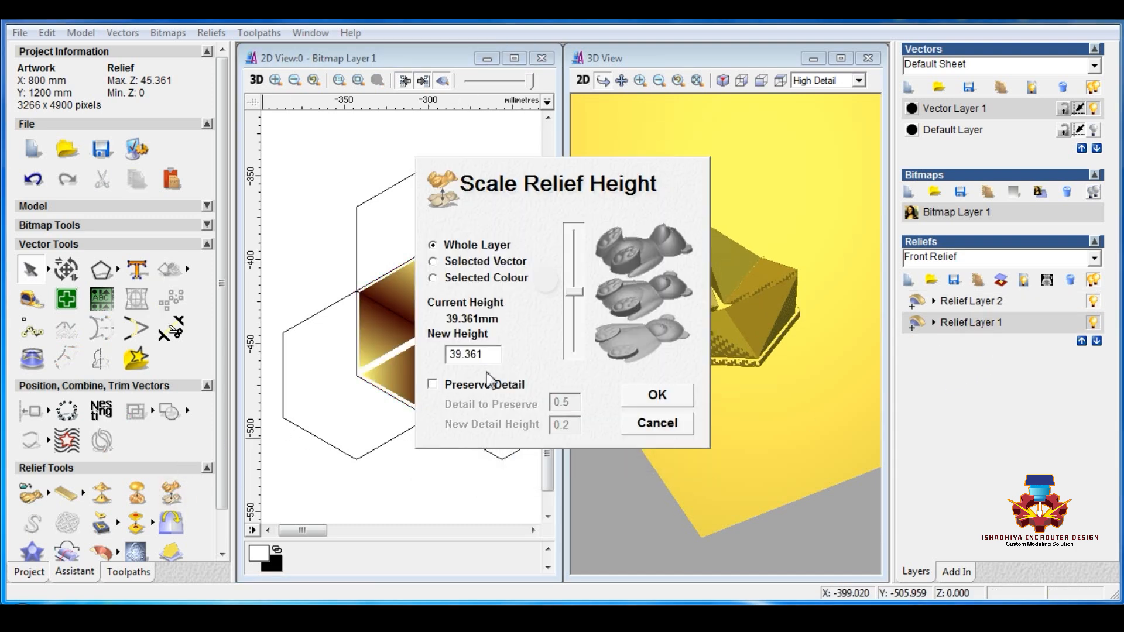
double_click(495, 354)
text(6)
key(Return)
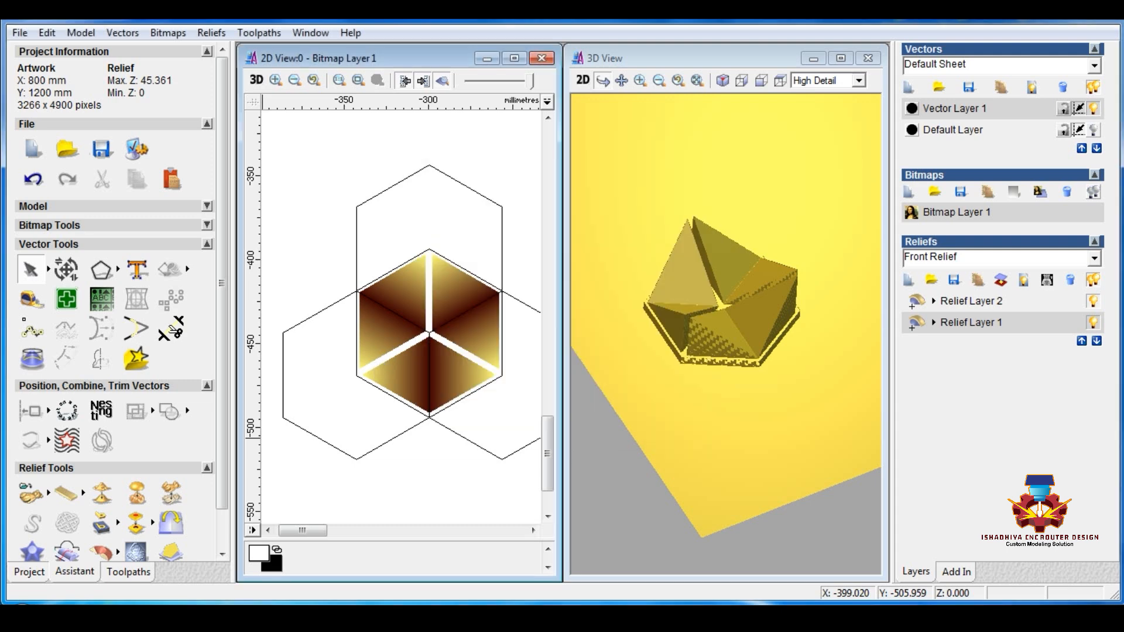
Step: Move Relief Layer 1 above Relief Layer 2 and compare its Subtract and Add combine modes
click(1082, 341)
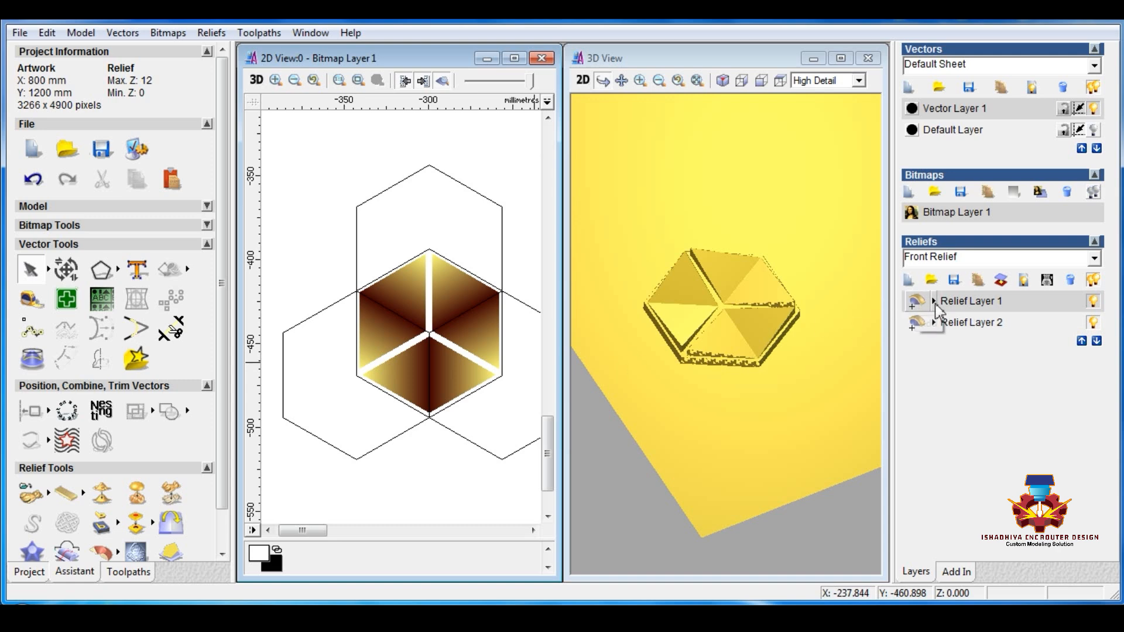
click(918, 304)
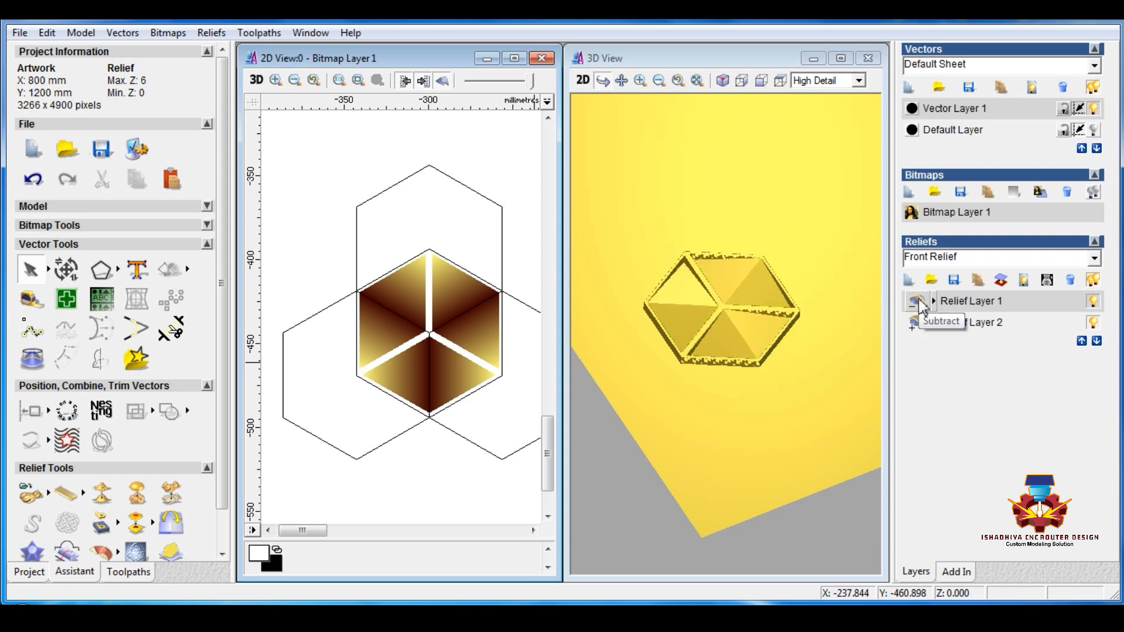
click(933, 303)
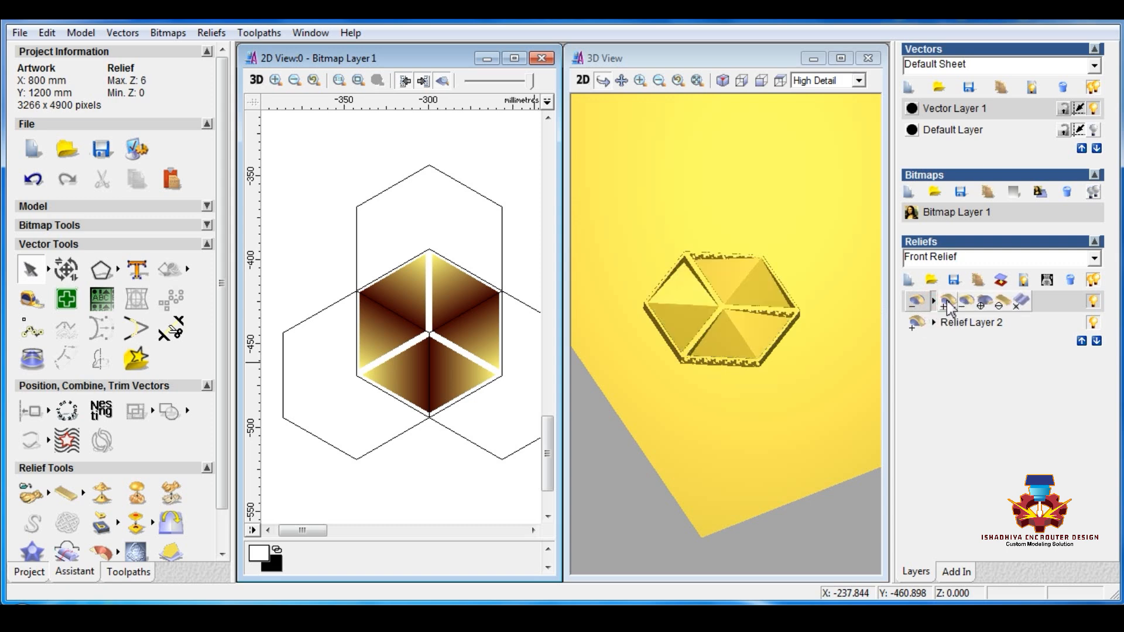
click(948, 304)
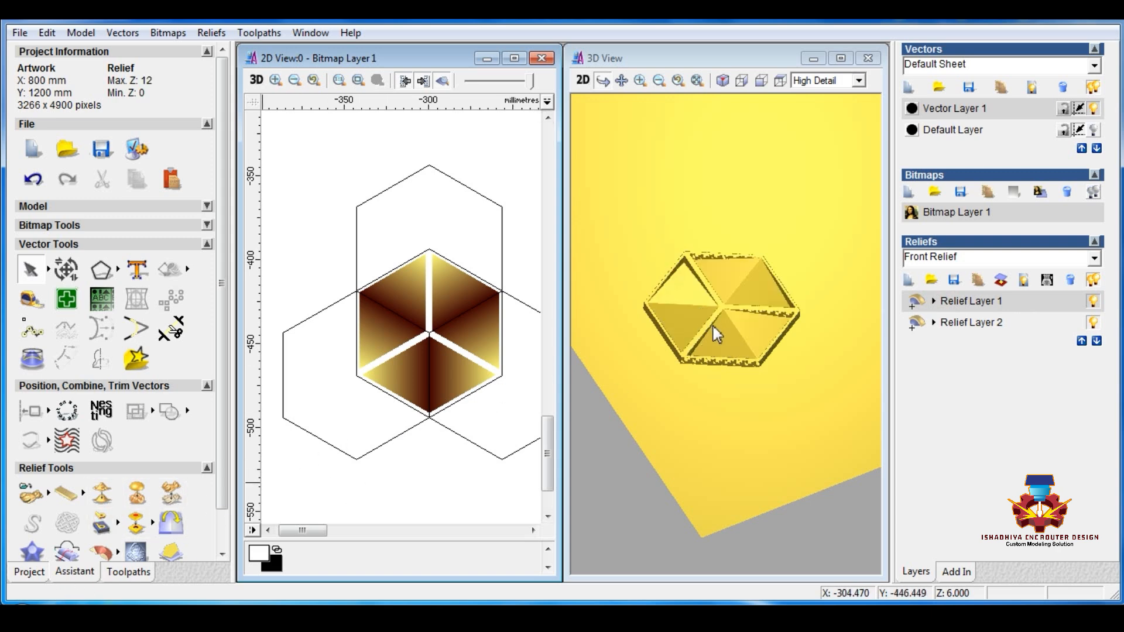
Step: Merge the visible relief layers into a new layer and hide Relief Layer 2
drag(718, 335, 744, 328)
click(1024, 282)
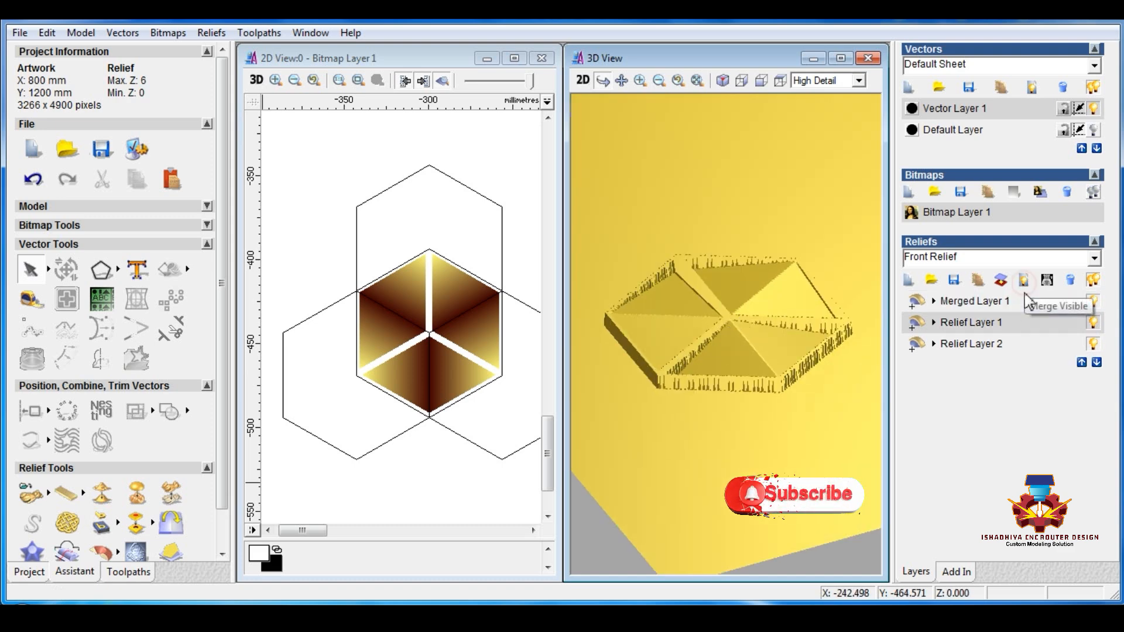
click(1026, 300)
click(1093, 344)
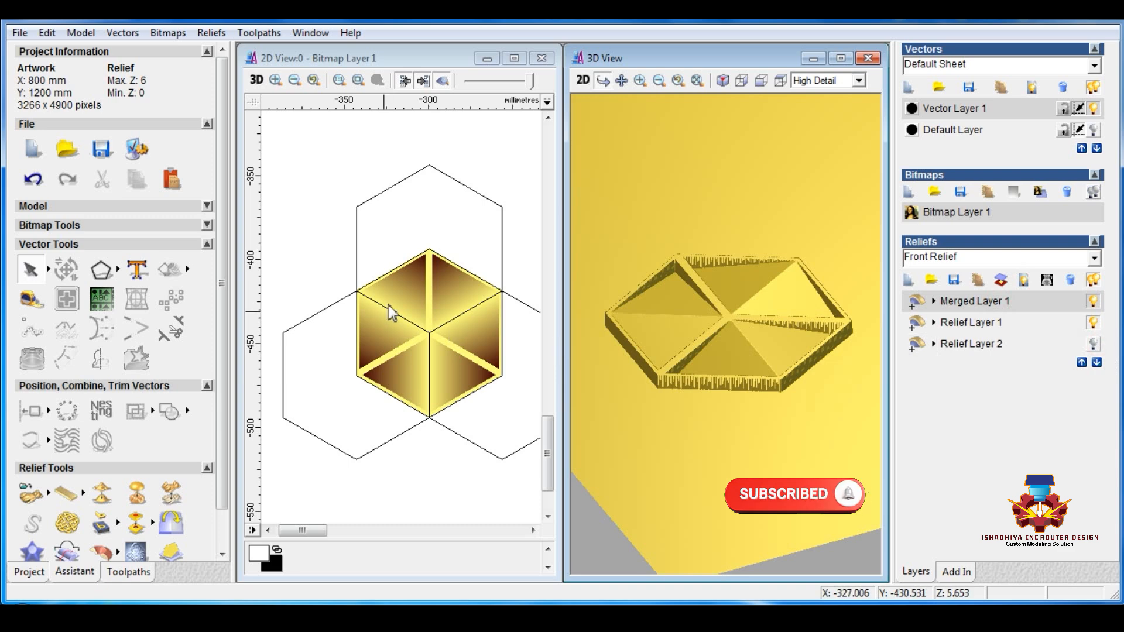
Step: Show only the Default Layer's vectors, select the inner offset rhombuses and zero the rest of the merged relief
click(1093, 130)
click(1094, 109)
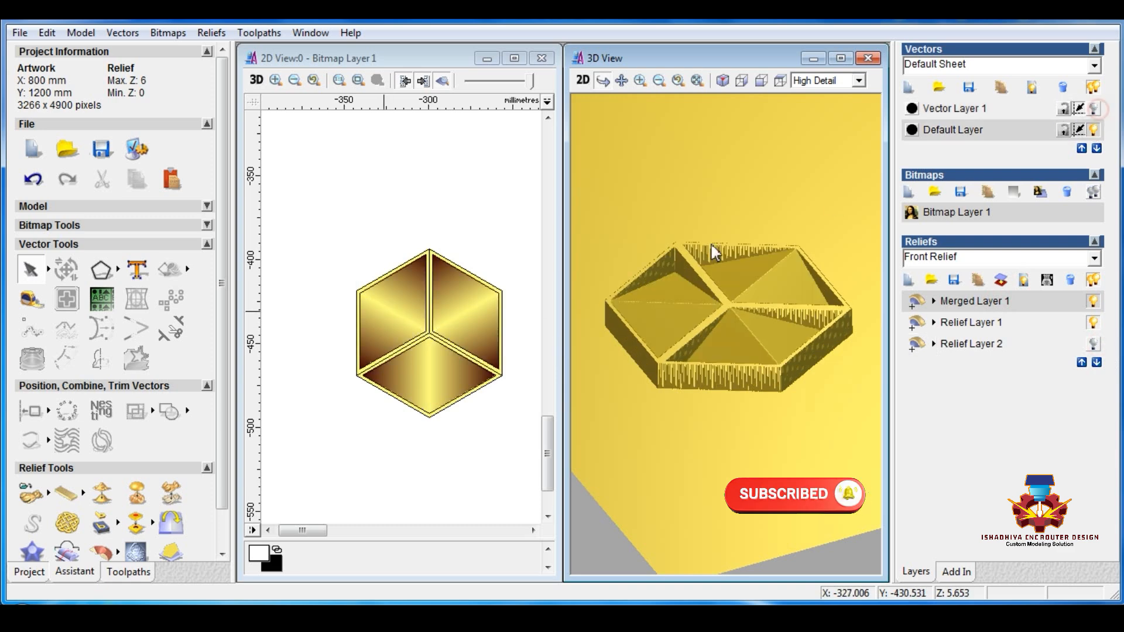
click(434, 322)
double_click(433, 322)
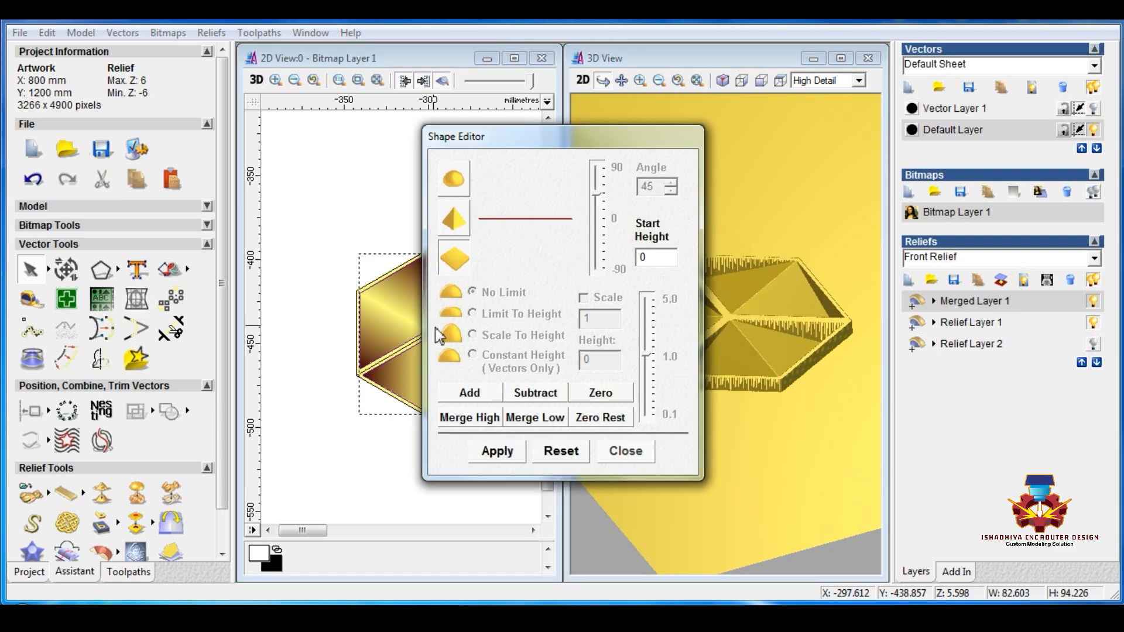
click(603, 416)
click(618, 459)
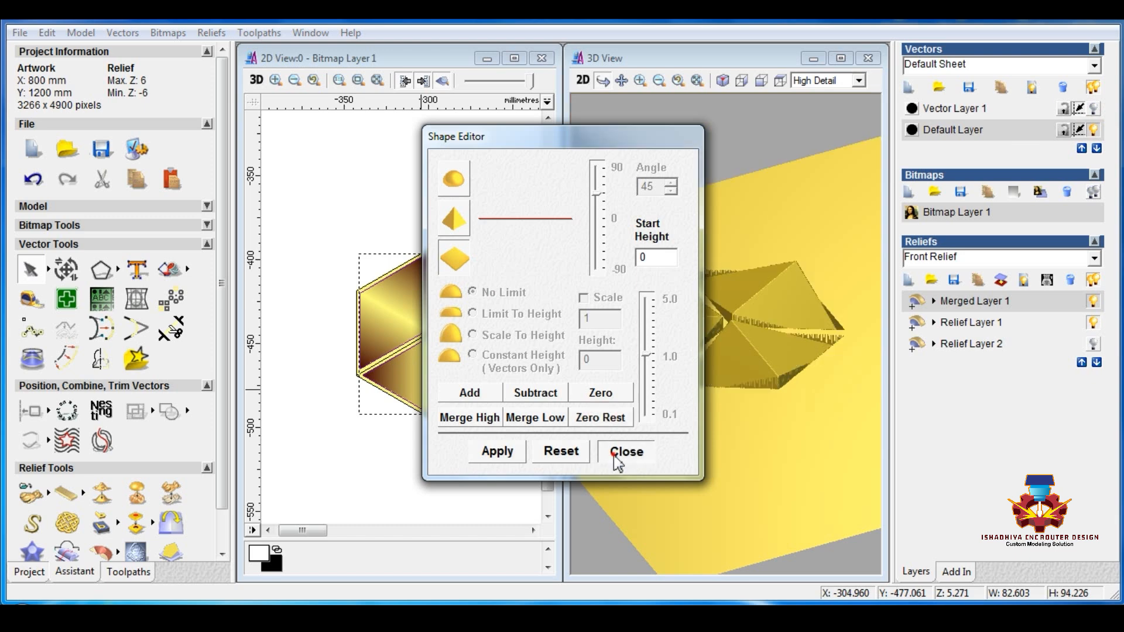
Step: Hide Relief Layer 1, duplicate Merged Layer 1 and deselect the vectors
drag(702, 362, 700, 357)
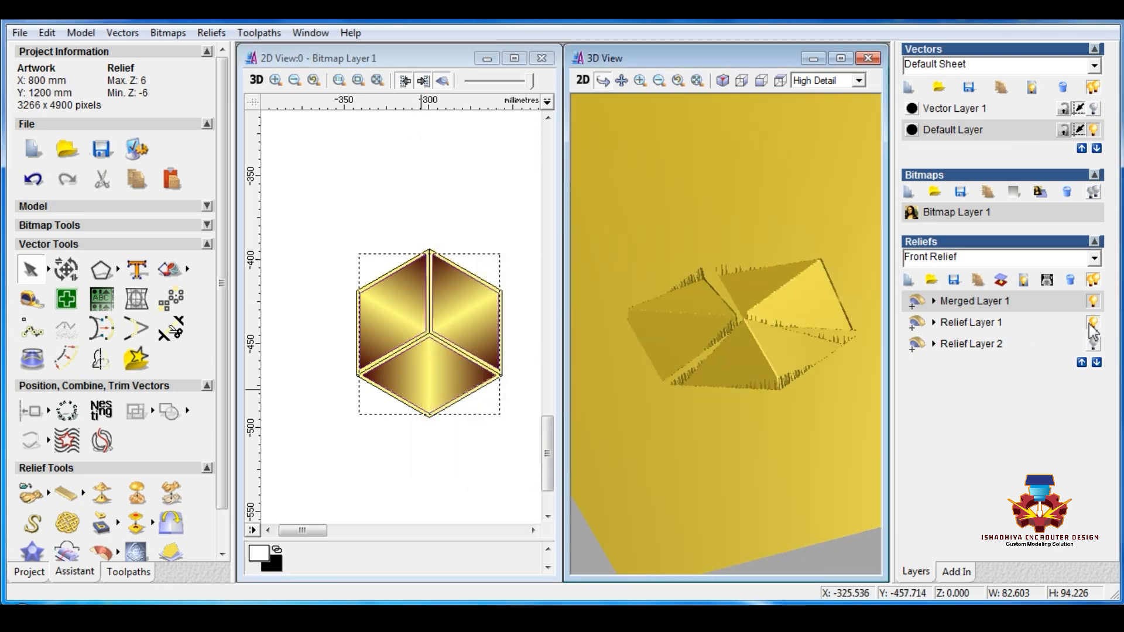
drag(580, 370, 668, 338)
drag(713, 339, 713, 286)
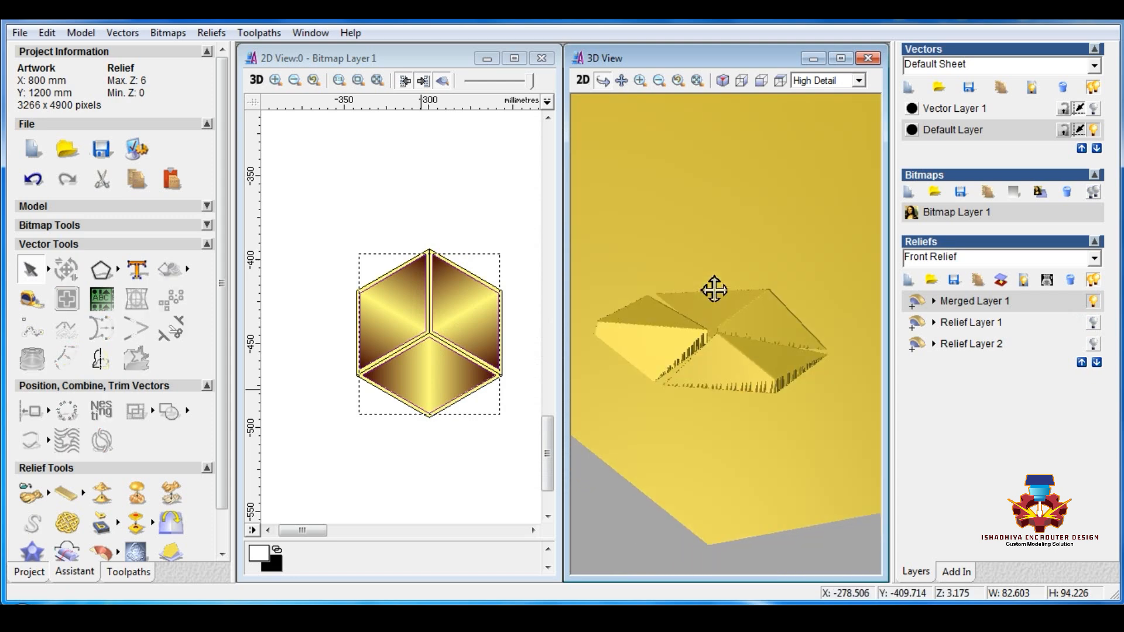
click(978, 280)
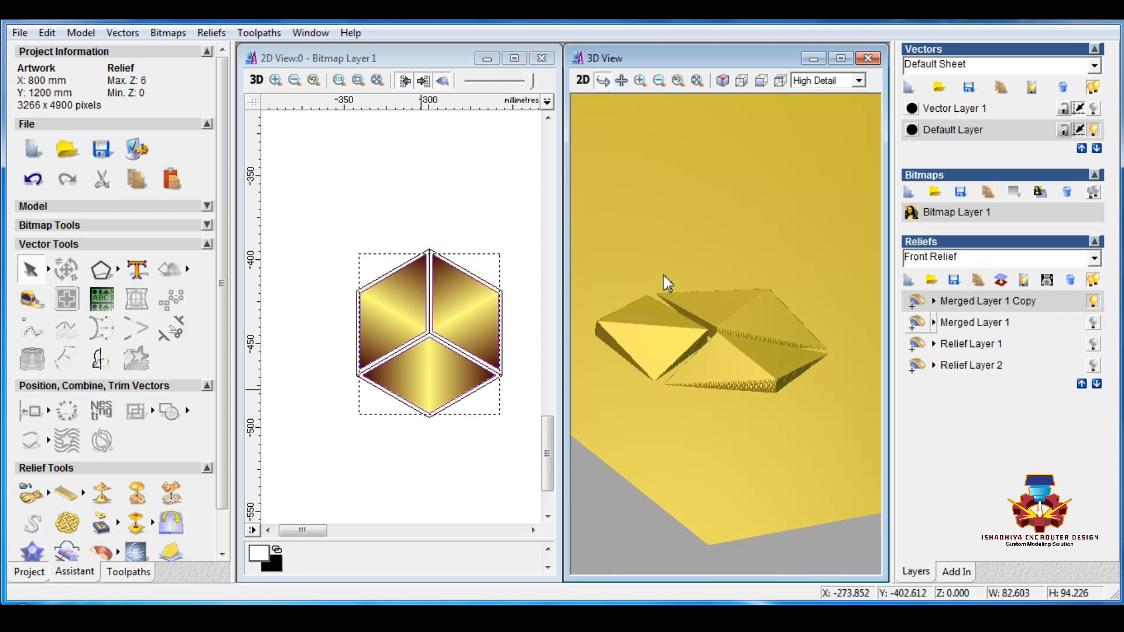
click(331, 187)
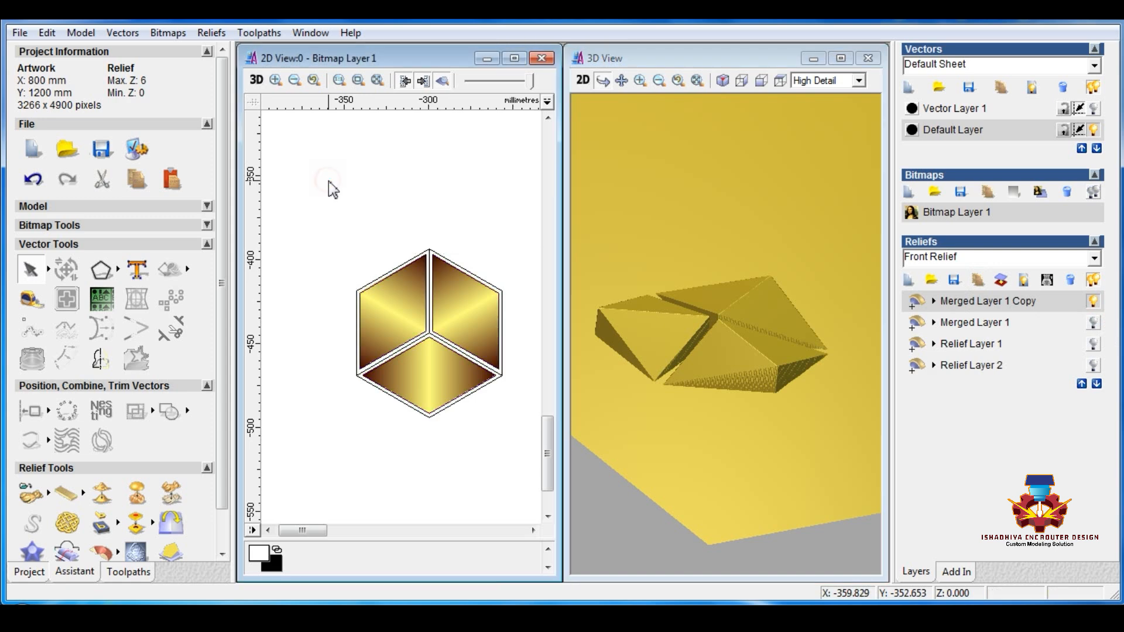
Step: Try adding a 30-degree draft angle to the Merged Layer 1 Copy relief
click(212, 33)
click(246, 470)
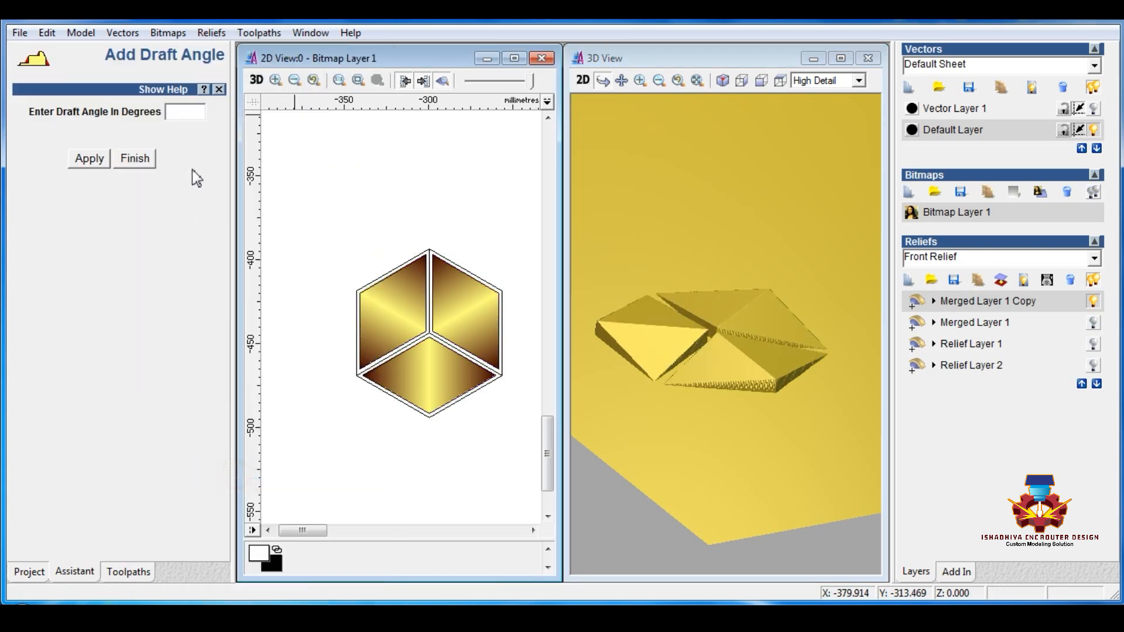
click(89, 159)
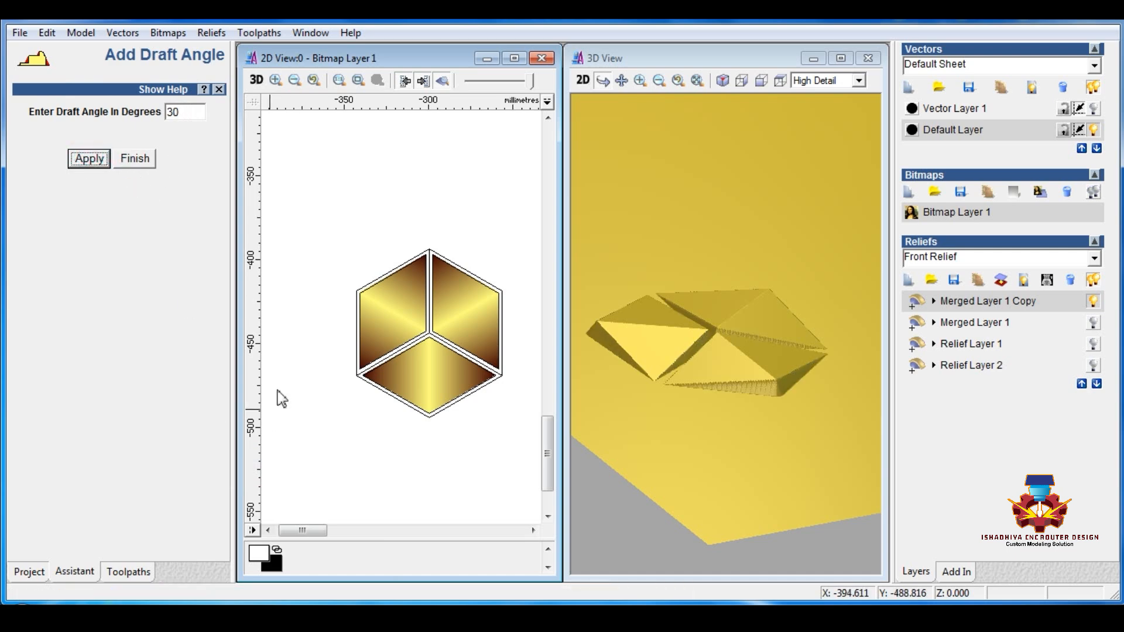
scroll(405, 353, up, 2)
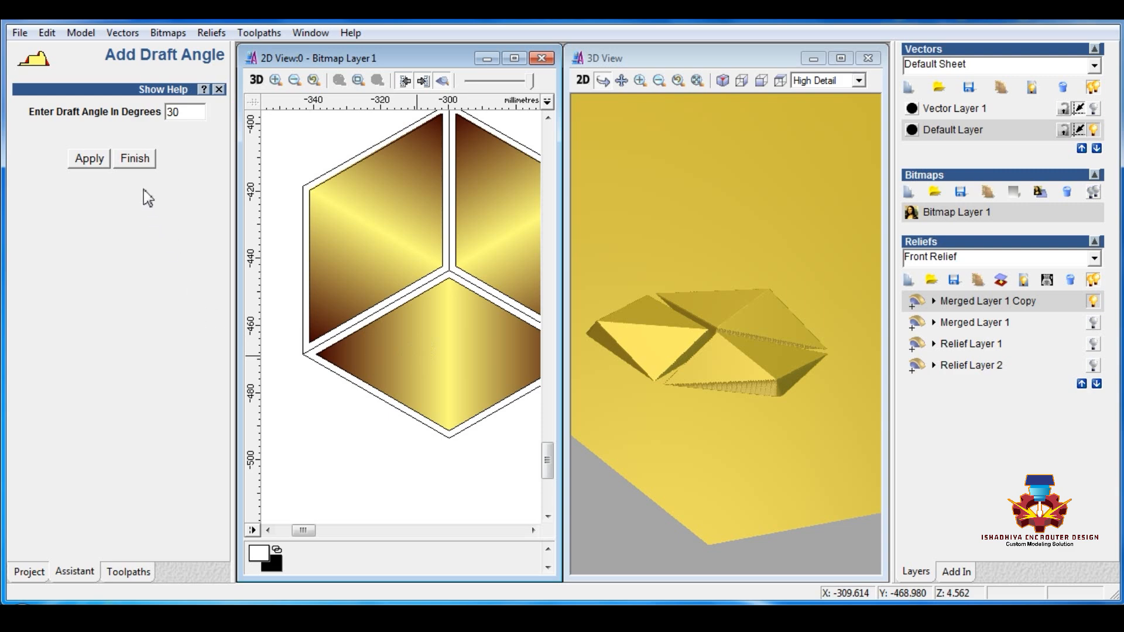
click(139, 162)
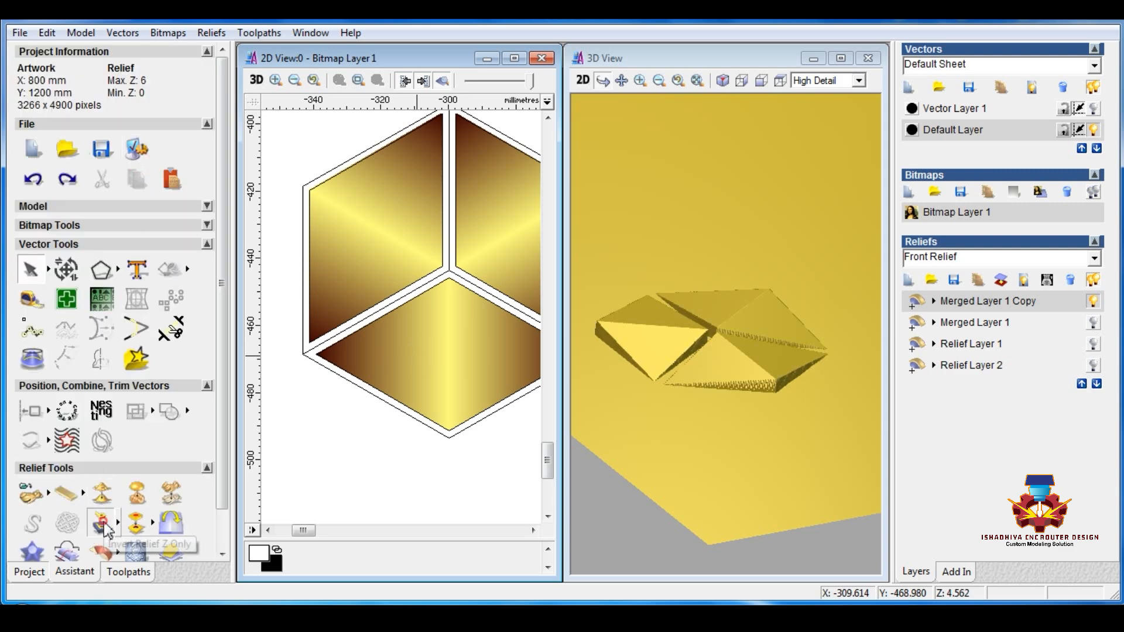
Step: Invert the Merged Layer 1 Copy relief in Z only
click(381, 469)
scroll(382, 472, down, 2)
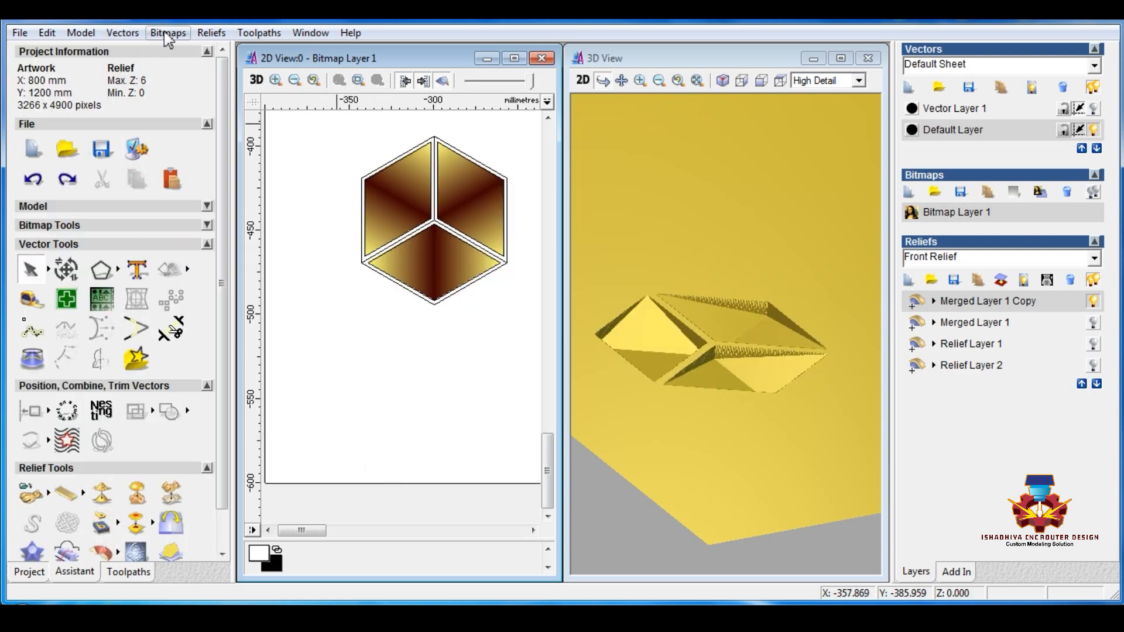
click(218, 35)
click(421, 382)
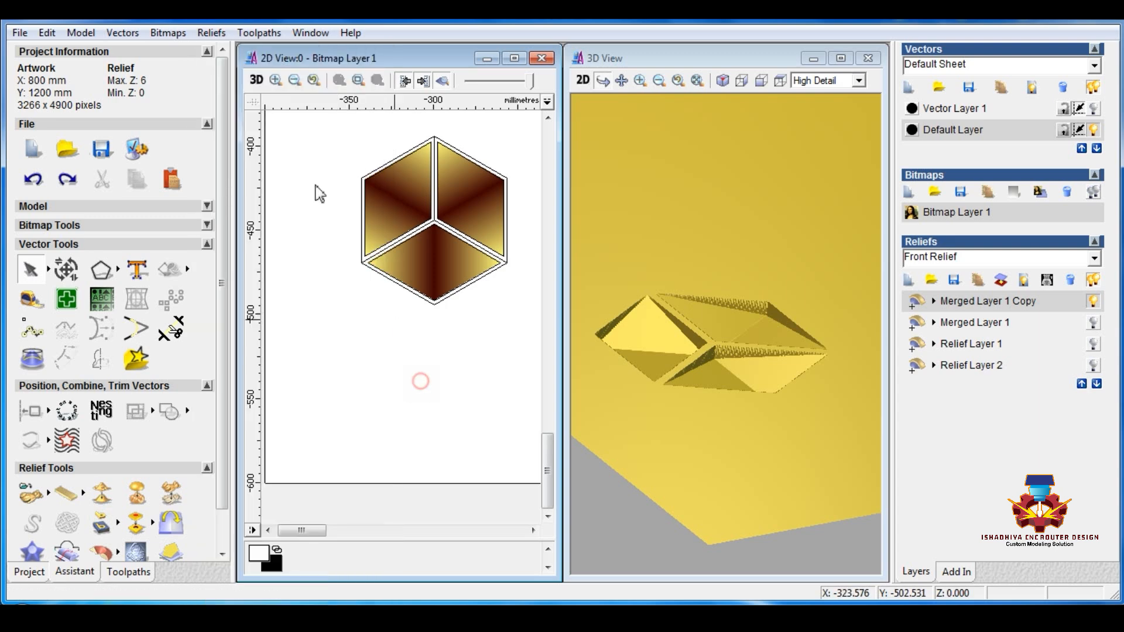
Step: Add a 35-degree draft angle to the inverted relief
click(212, 33)
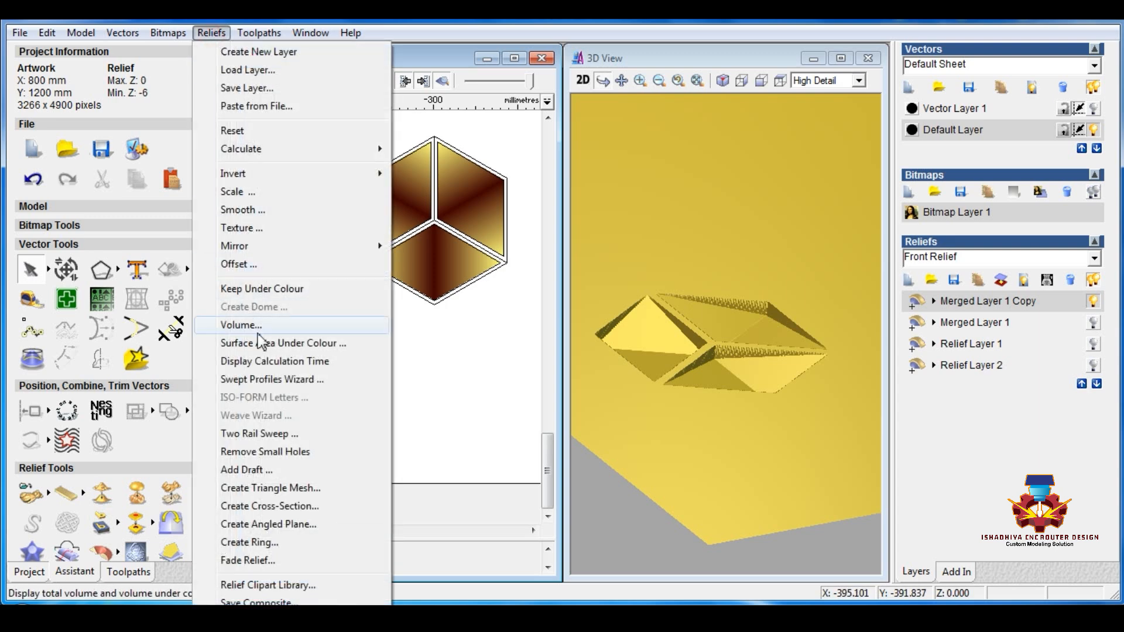
click(255, 466)
click(185, 116)
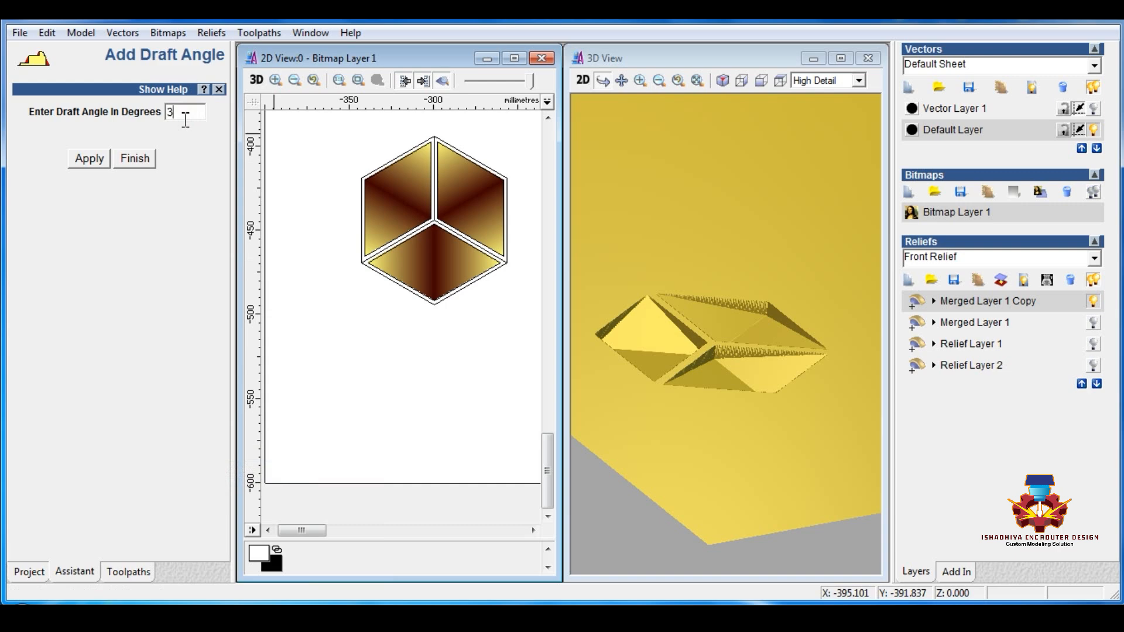
click(93, 159)
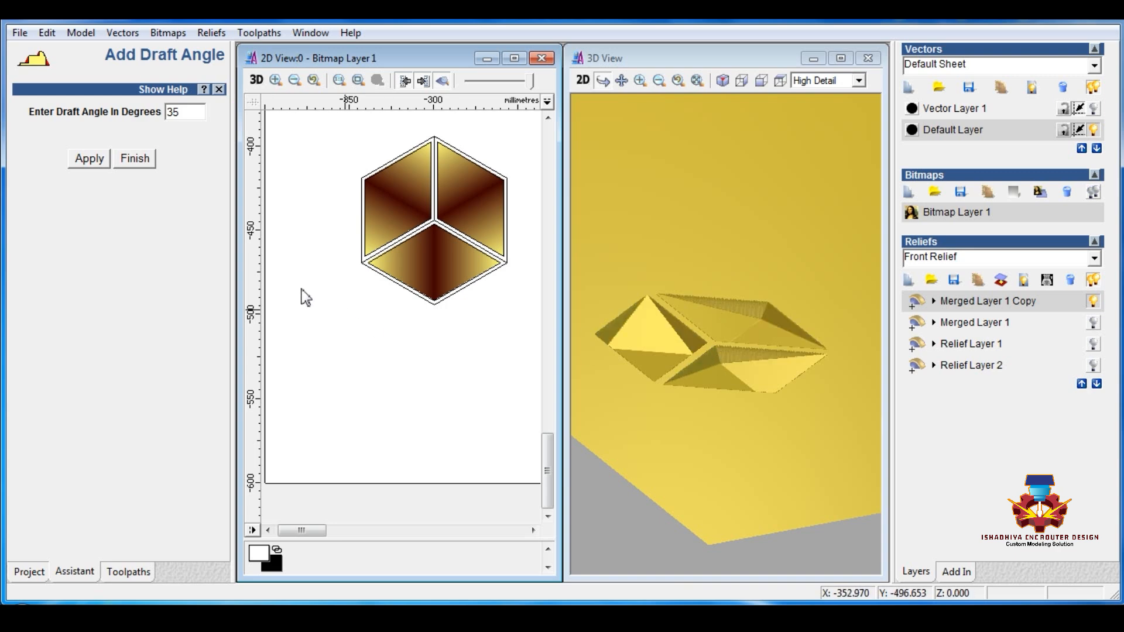
click(135, 159)
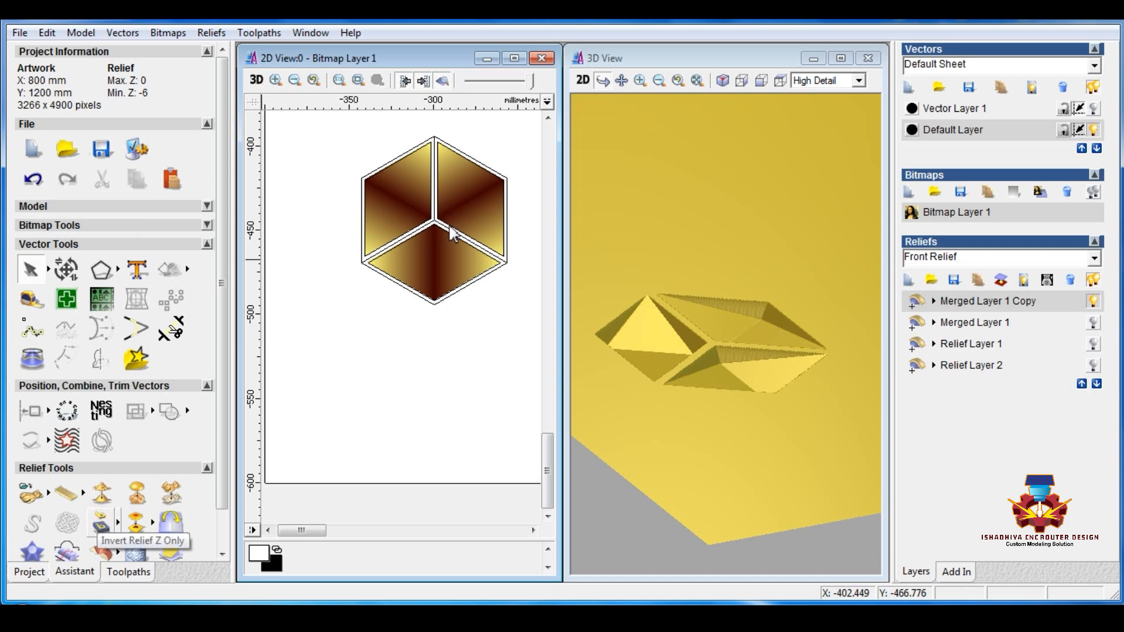
Step: Invert the drafted relief in Z again and inspect its sloped rhombus sides
drag(728, 329, 719, 400)
click(399, 354)
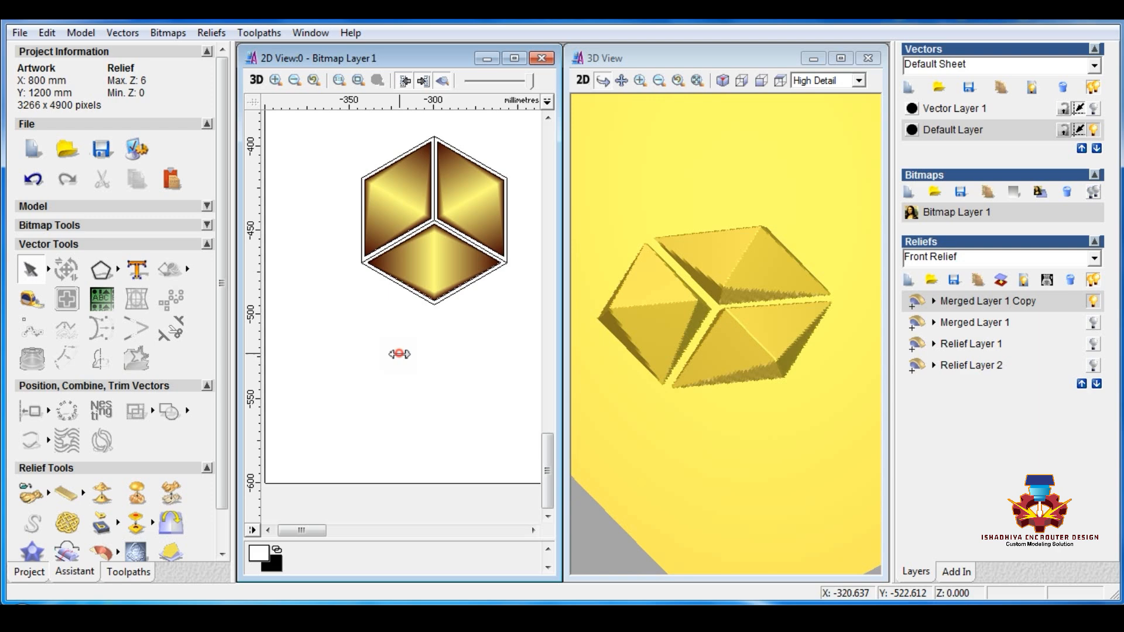
scroll(400, 354, down, 3)
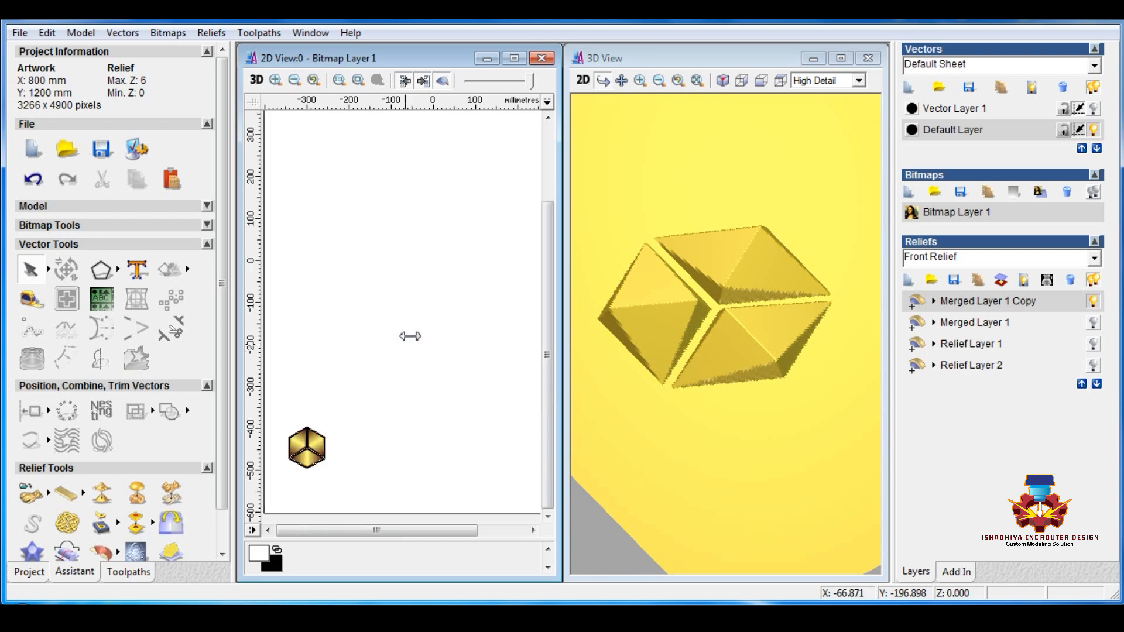
scroll(360, 351, up, 5)
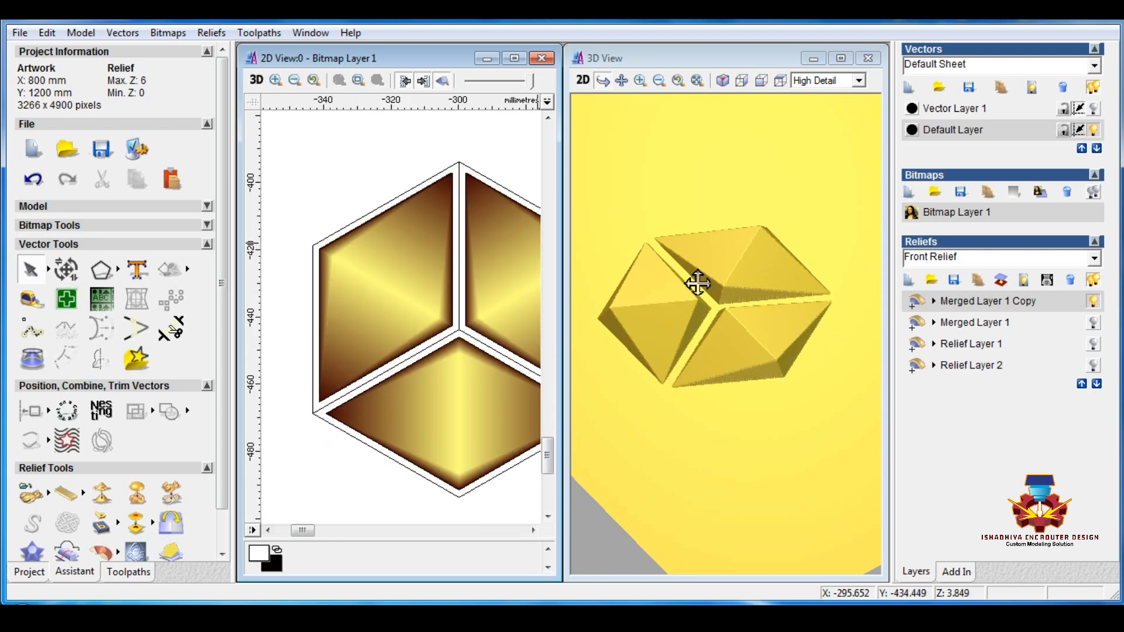
Step: Save the model to the Desktop as an ArtCAM Model named 10
click(20, 32)
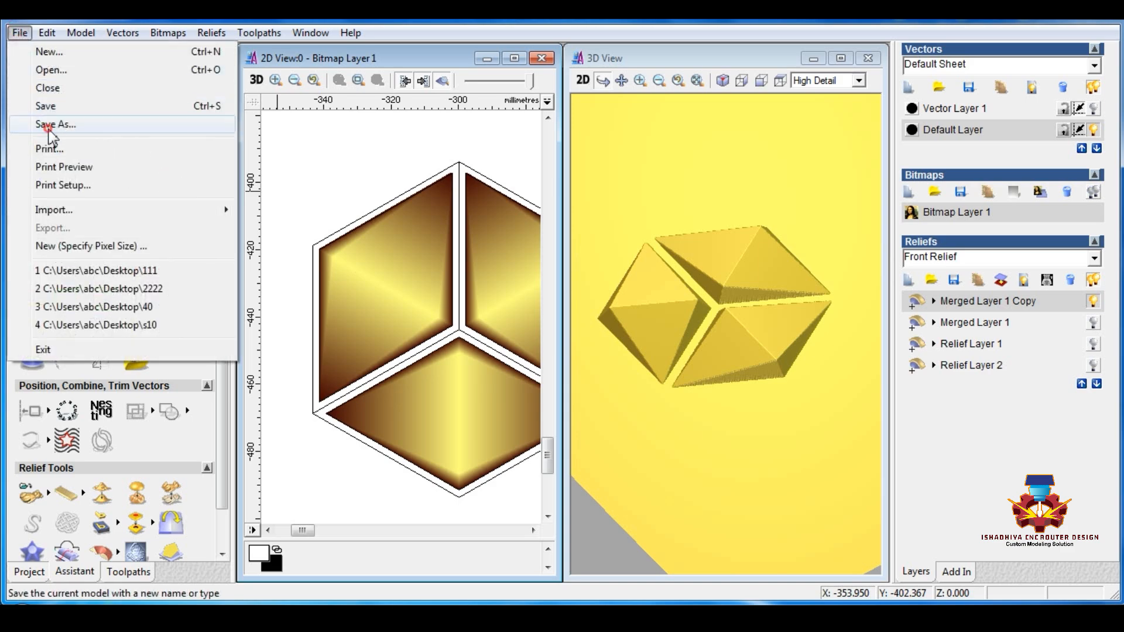
click(50, 125)
text(10)
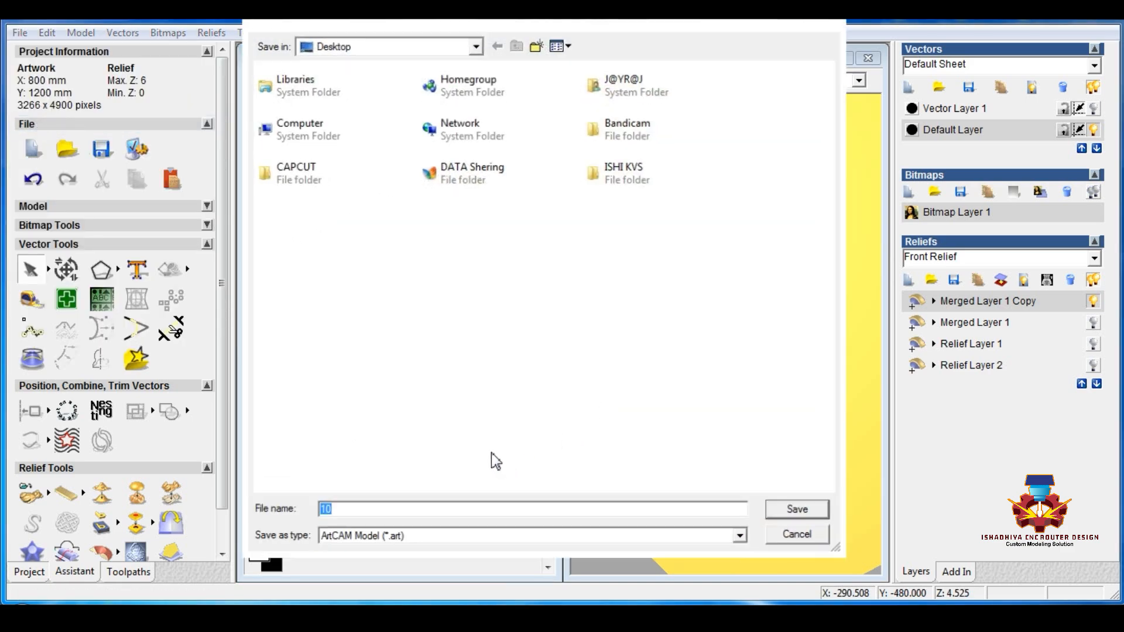
key(Return)
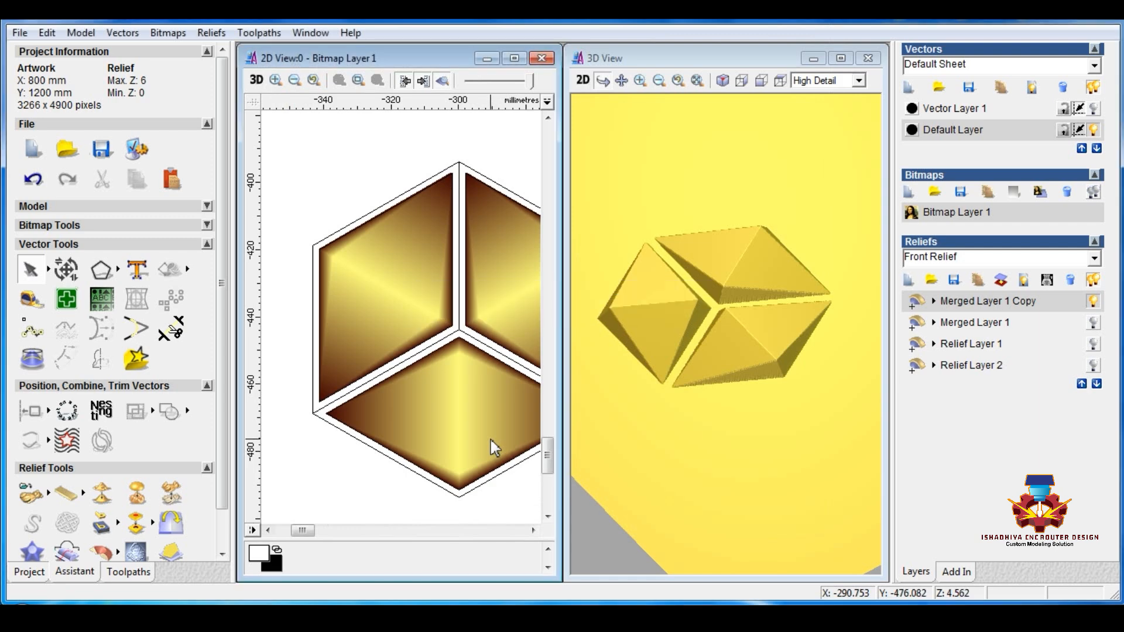
Step: Hide the Default Layer's vectors, activate and show Vector Layer 1, and select its central hexagon
scroll(382, 175, down, 2)
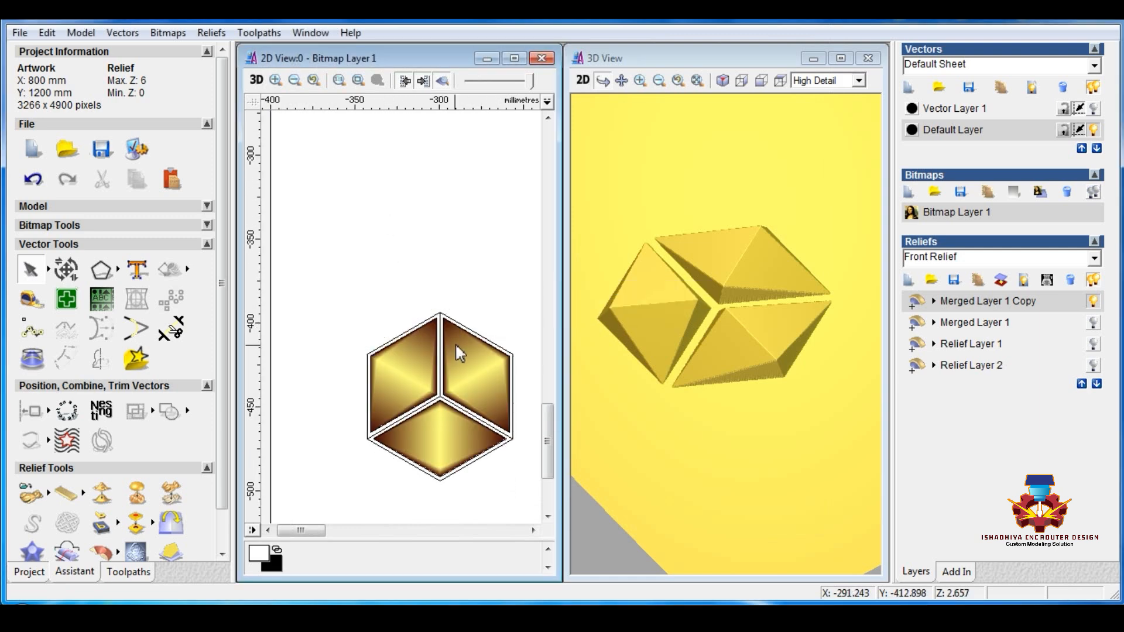
scroll(476, 350, down, 2)
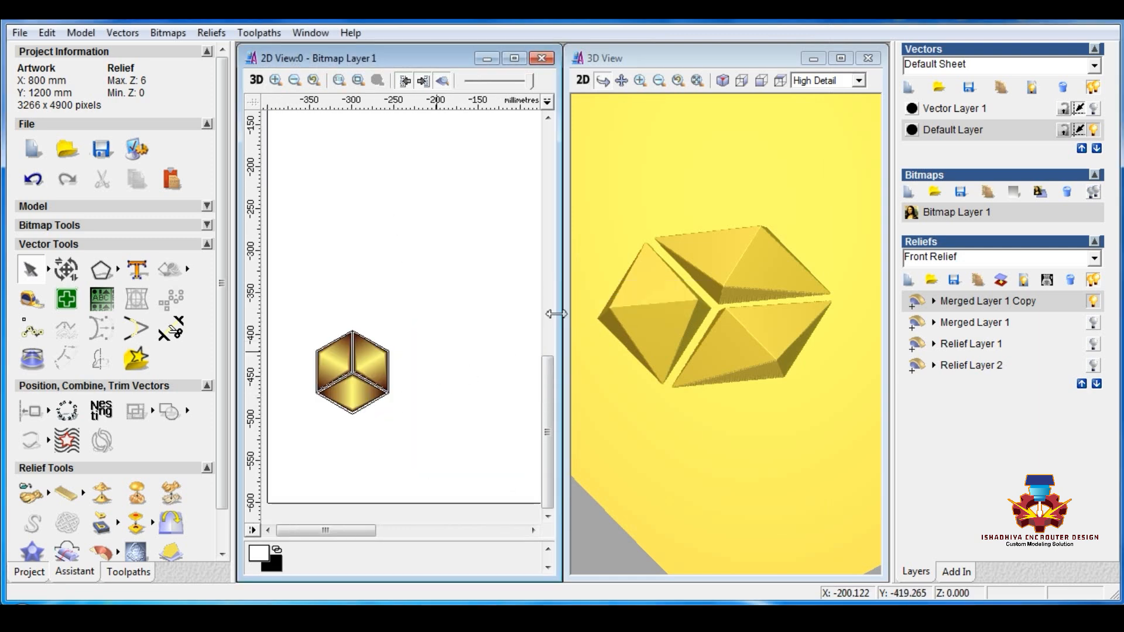
click(1097, 132)
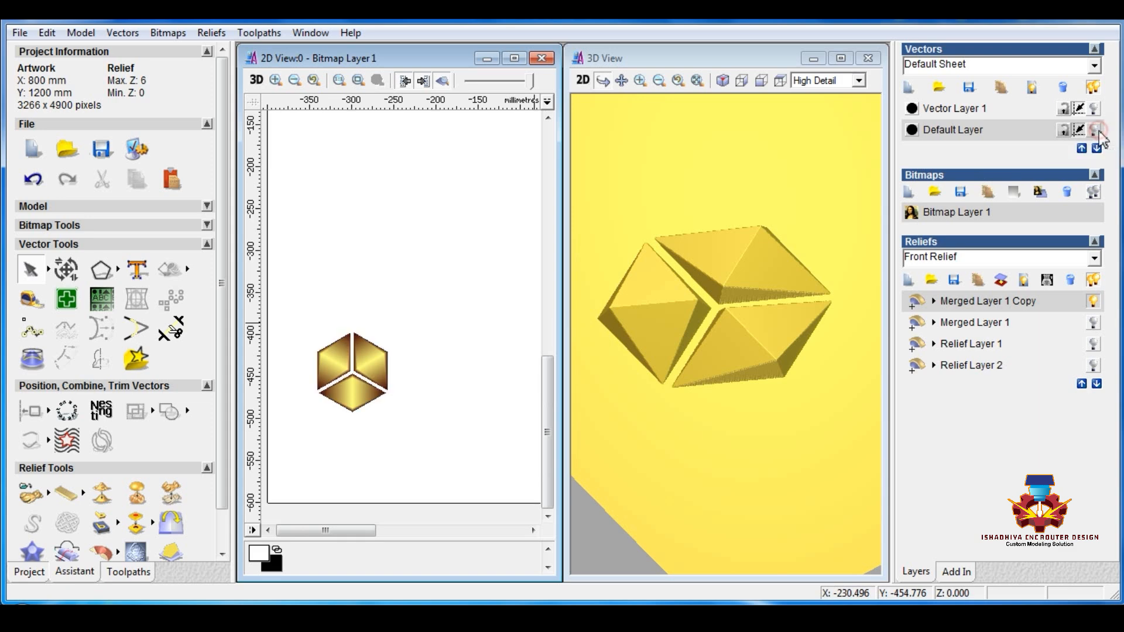
click(967, 109)
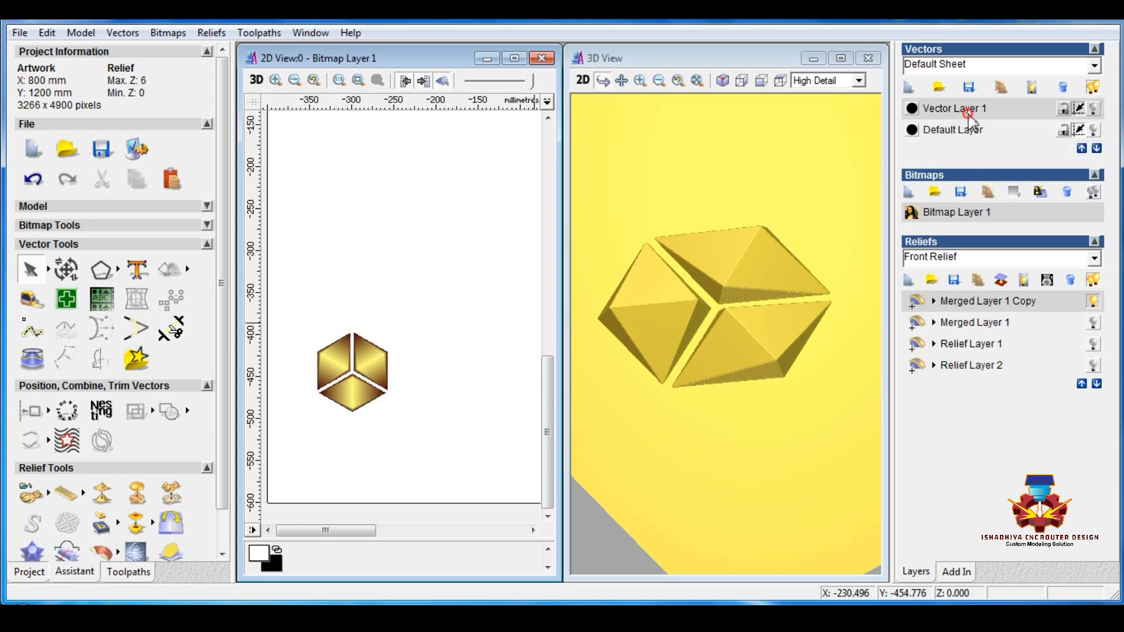
click(1094, 109)
click(339, 360)
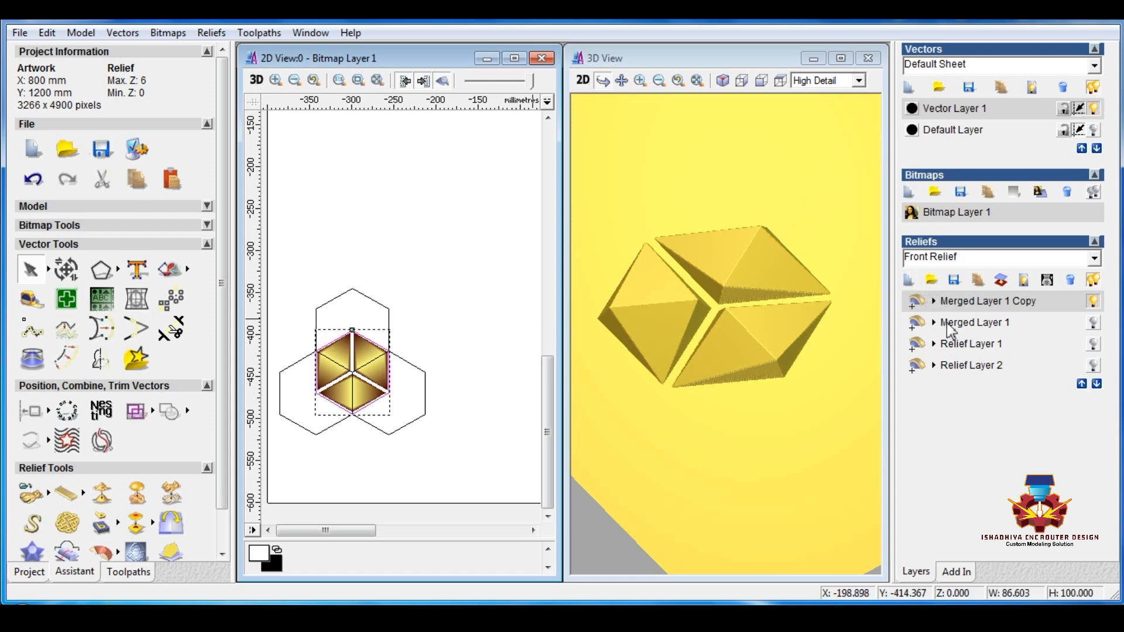
Step: Duplicate the visible relief layer, hide the original, and add a flat shape with 0.002 start height over the selected hexagon
click(980, 283)
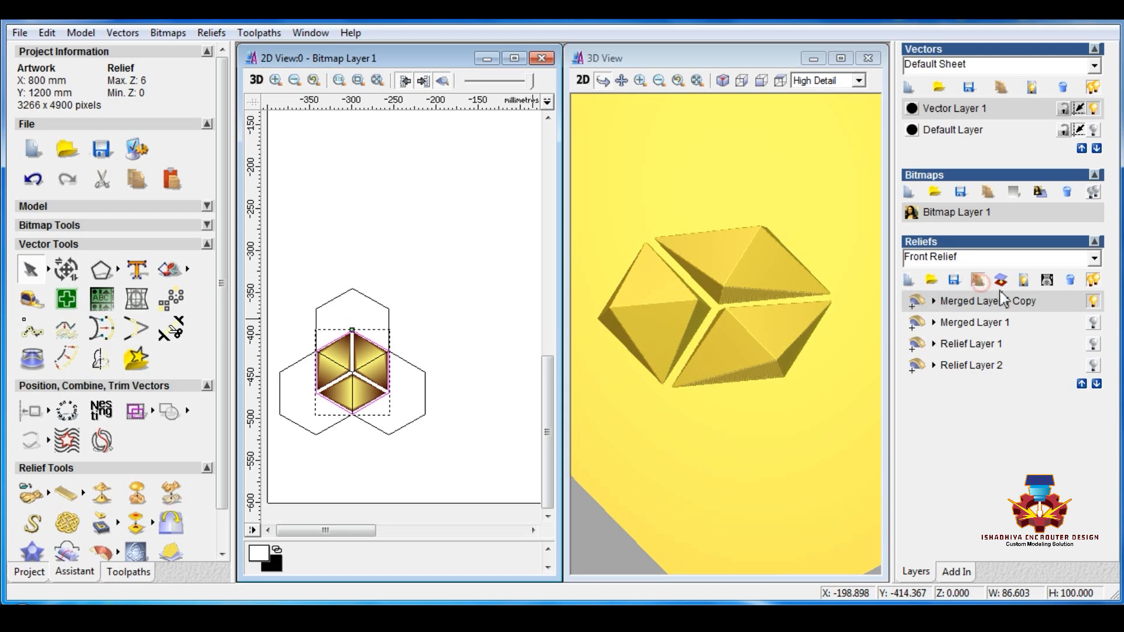
click(1092, 322)
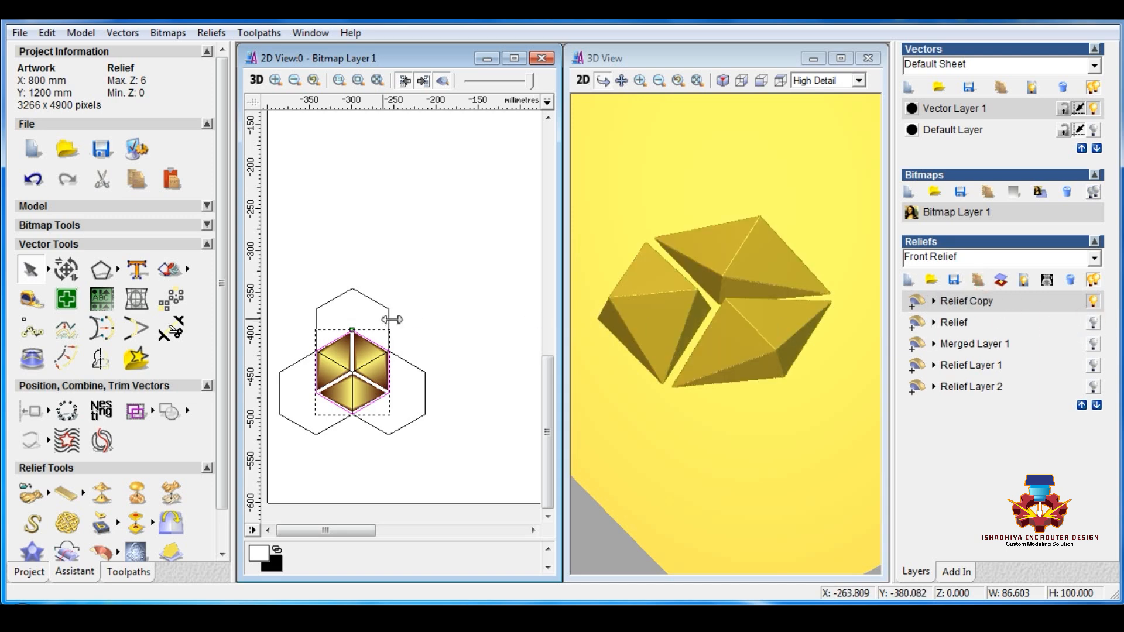
right_click(379, 345)
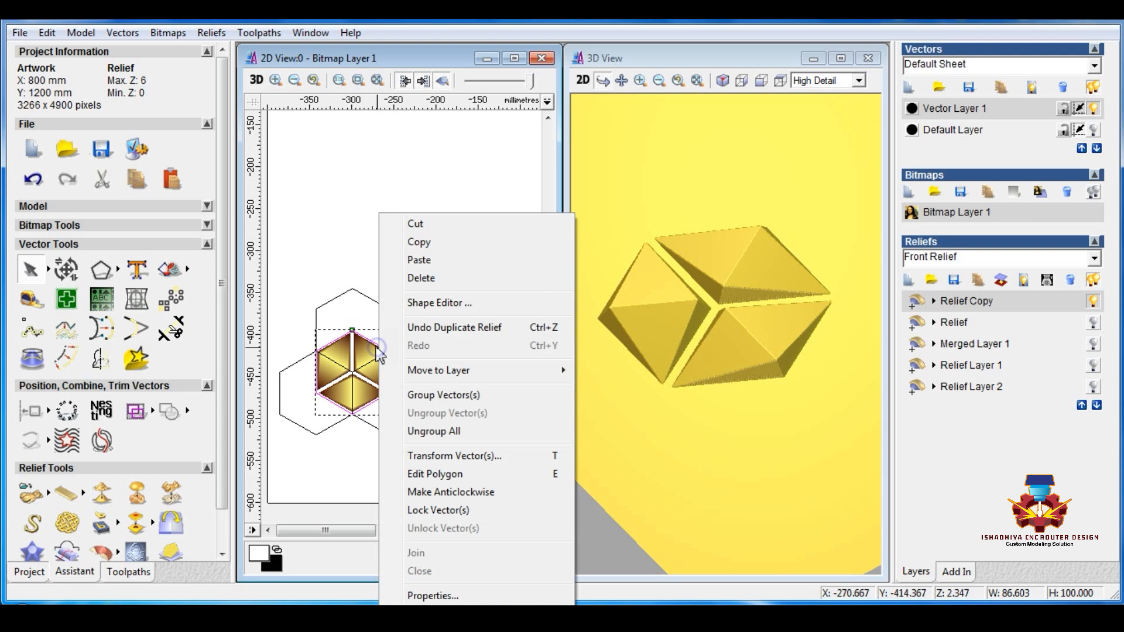
click(443, 305)
double_click(665, 258)
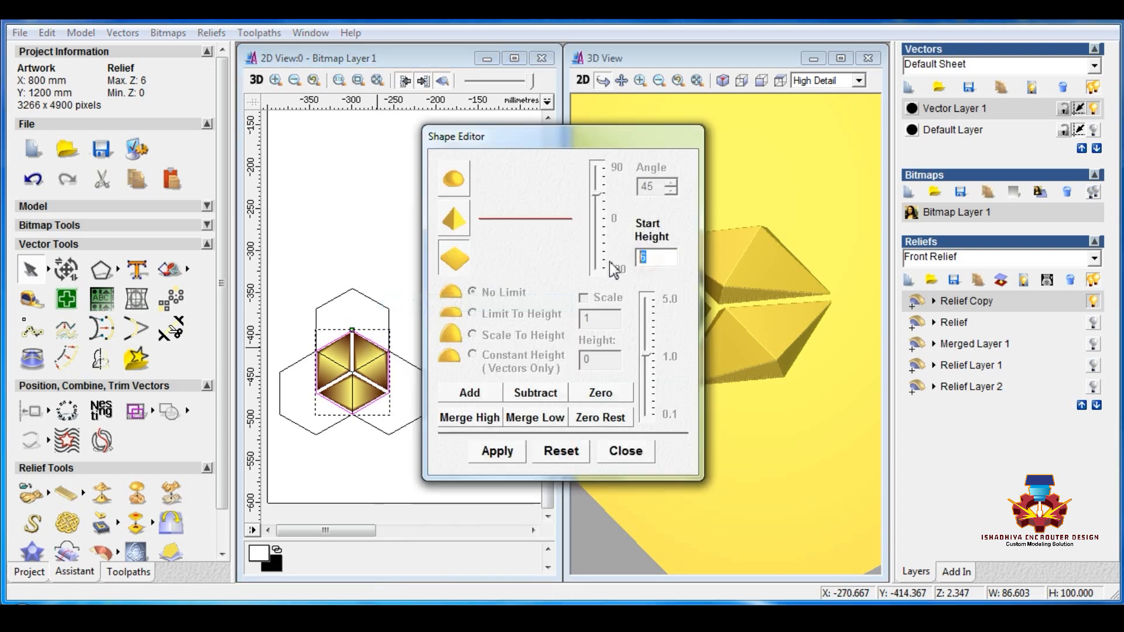
text(0.002)
click(474, 397)
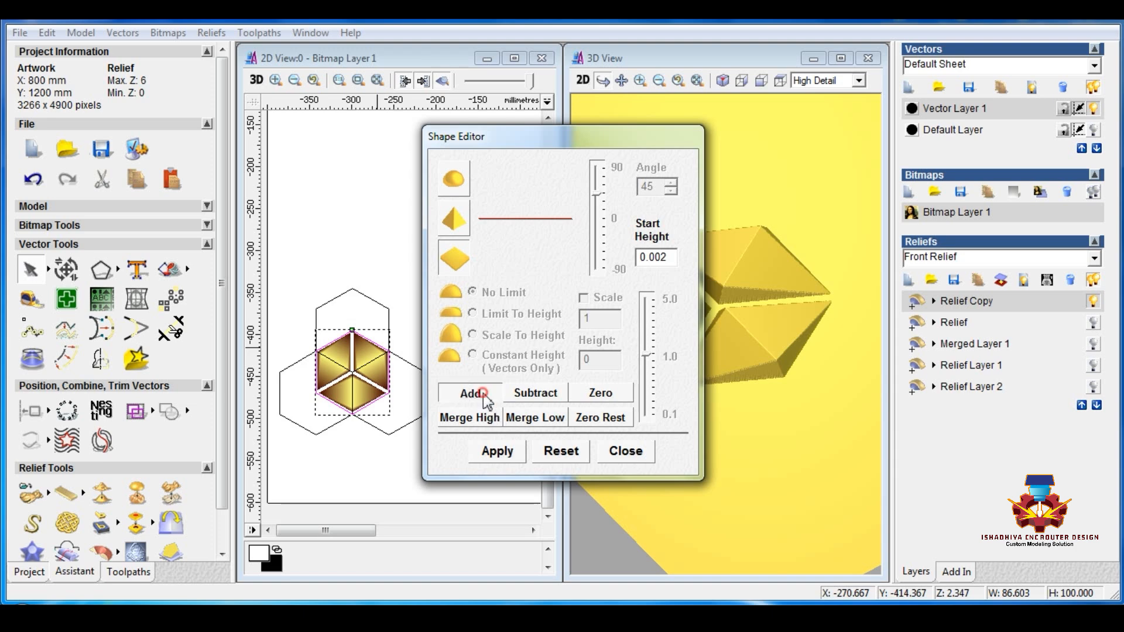
click(625, 454)
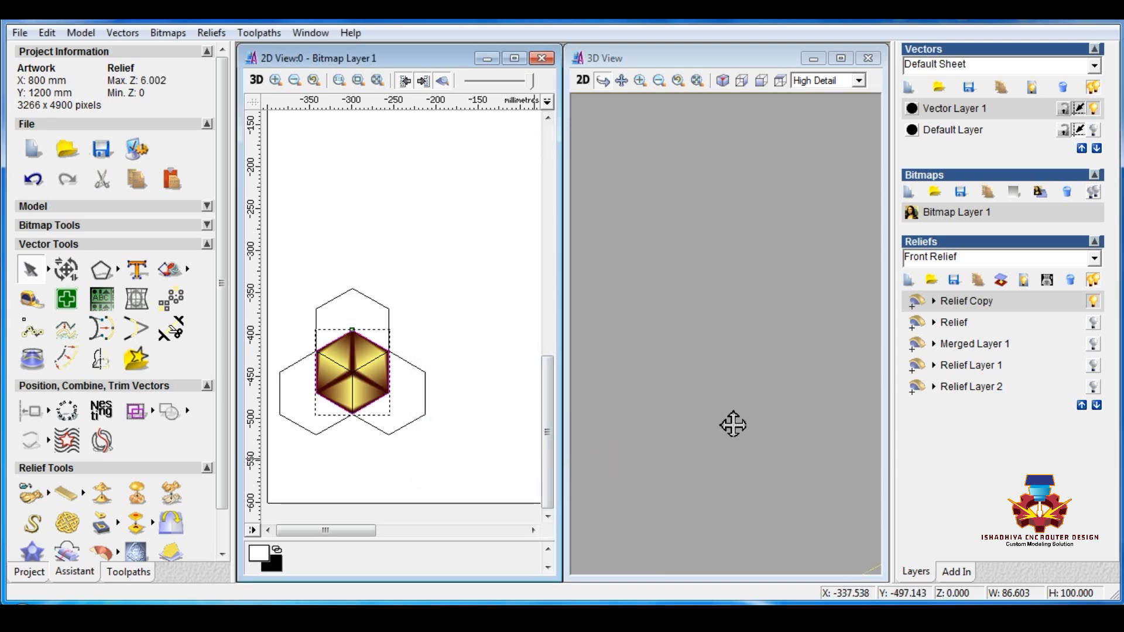
Step: Save the active relief layer to the Desktop as a relief file named W86-603X100H
click(954, 280)
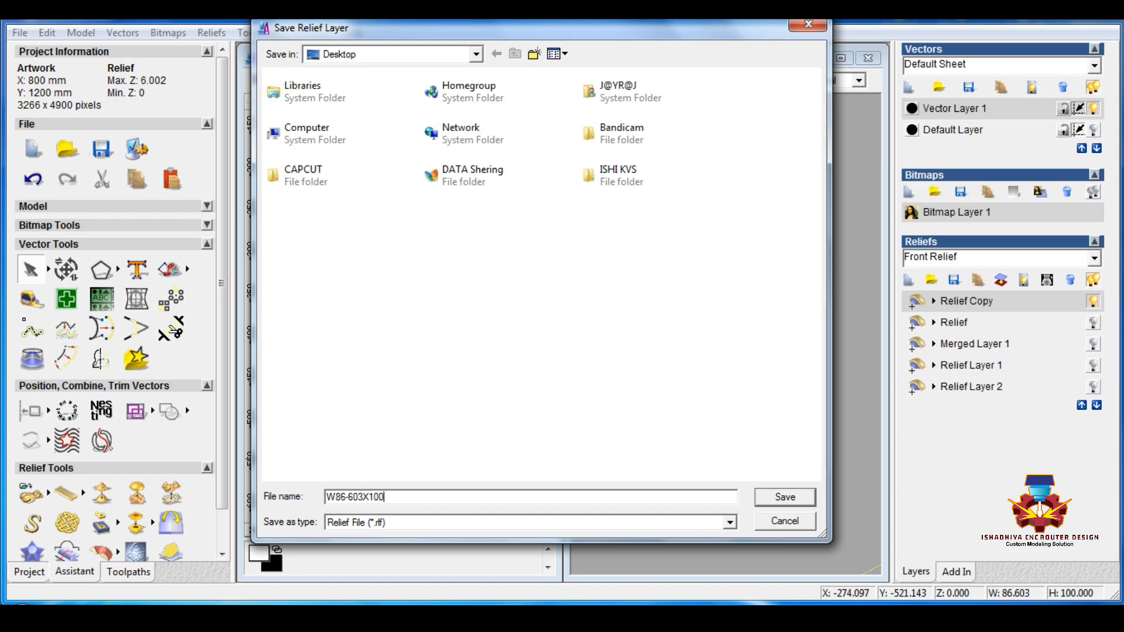
click(782, 498)
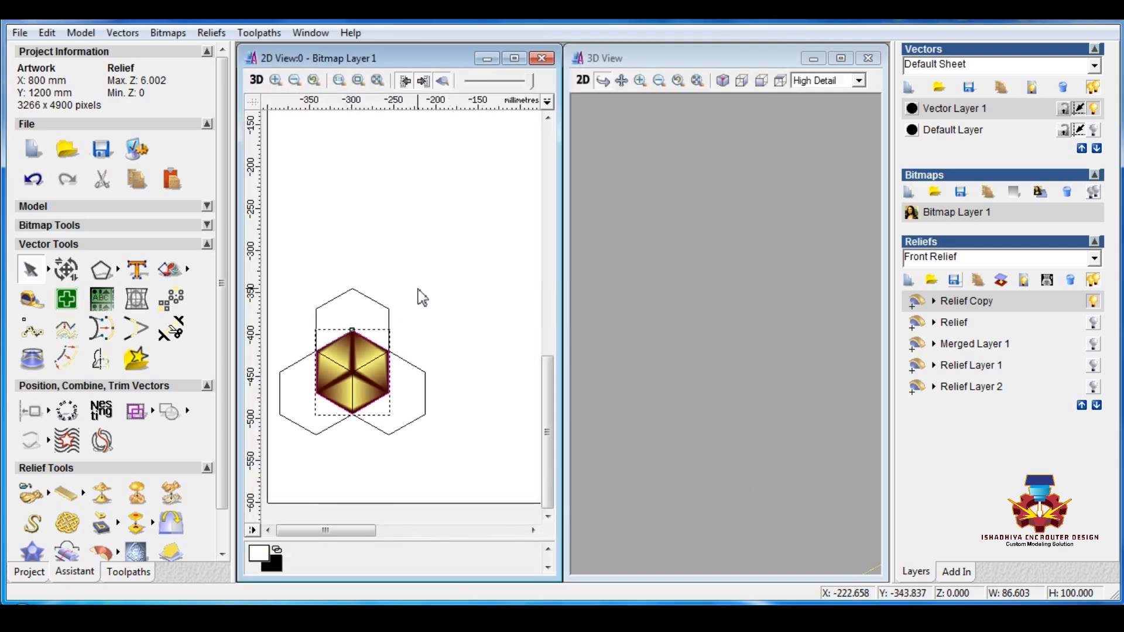
Step: Create an empty relief layer and paste a copy of the central hexagon into a new vector layer, with Vector Layer 1 hidden
click(909, 281)
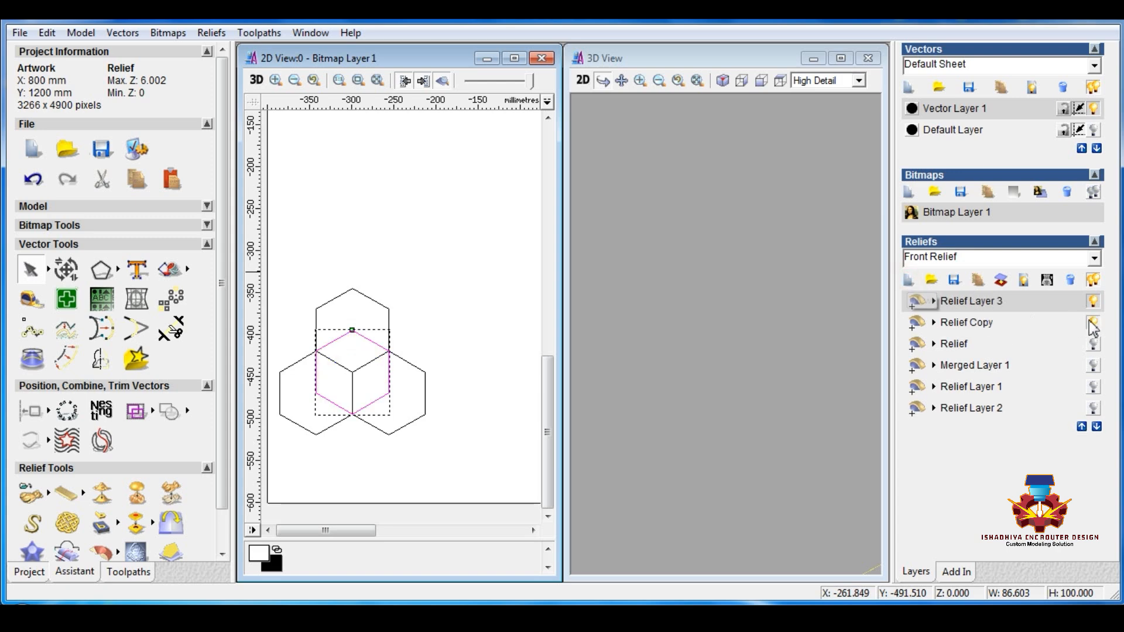
right_click(341, 345)
click(382, 241)
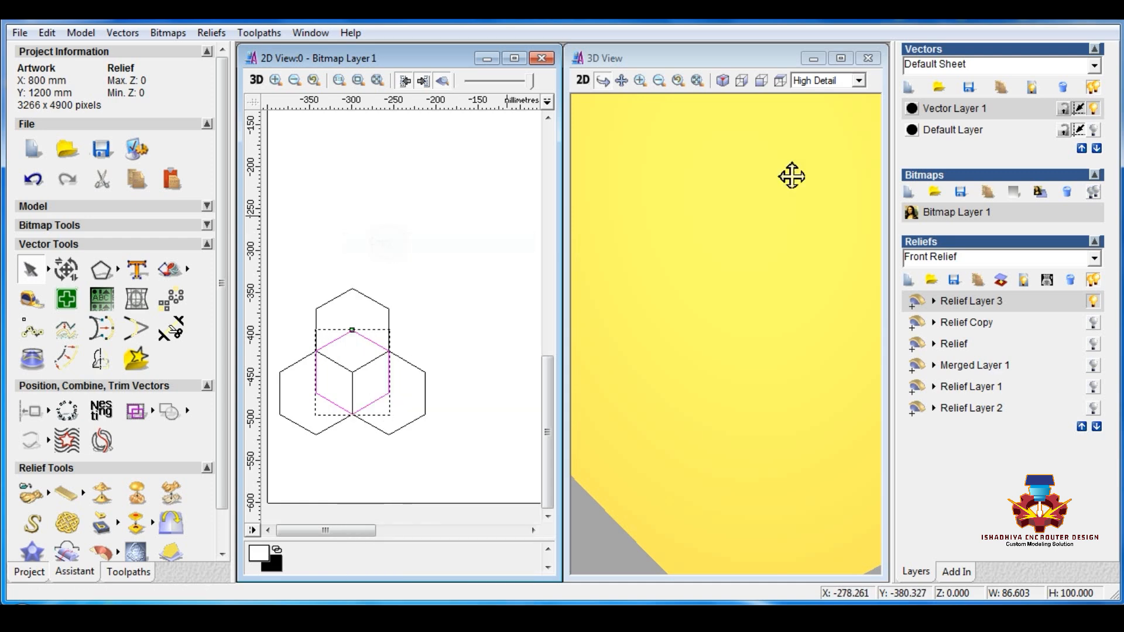
click(909, 87)
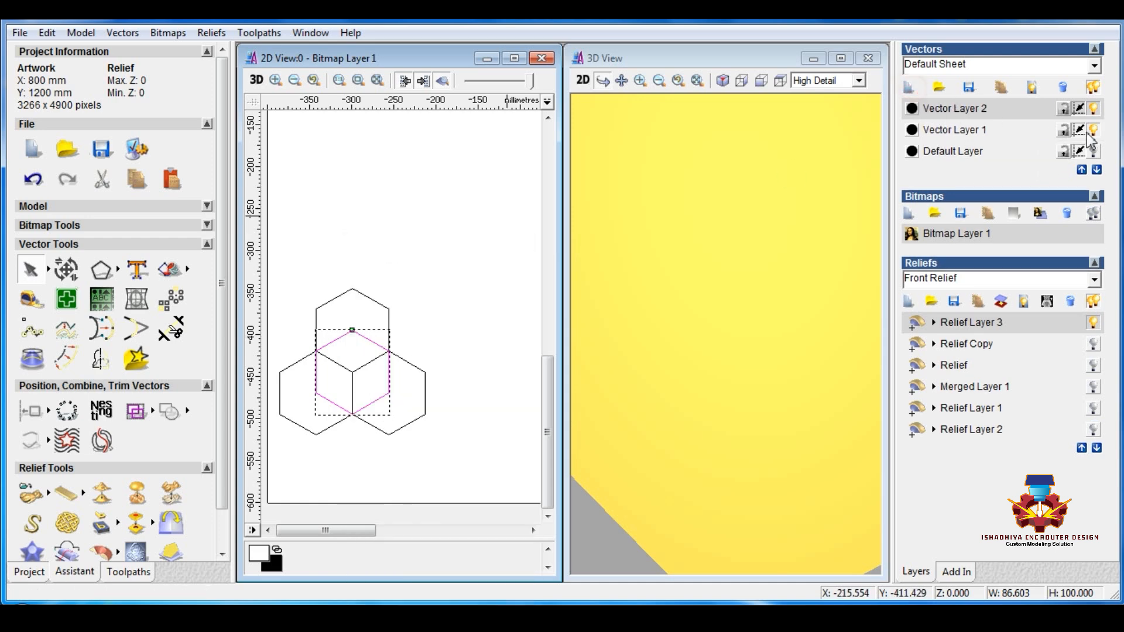
click(1095, 131)
key(ctrl+v)
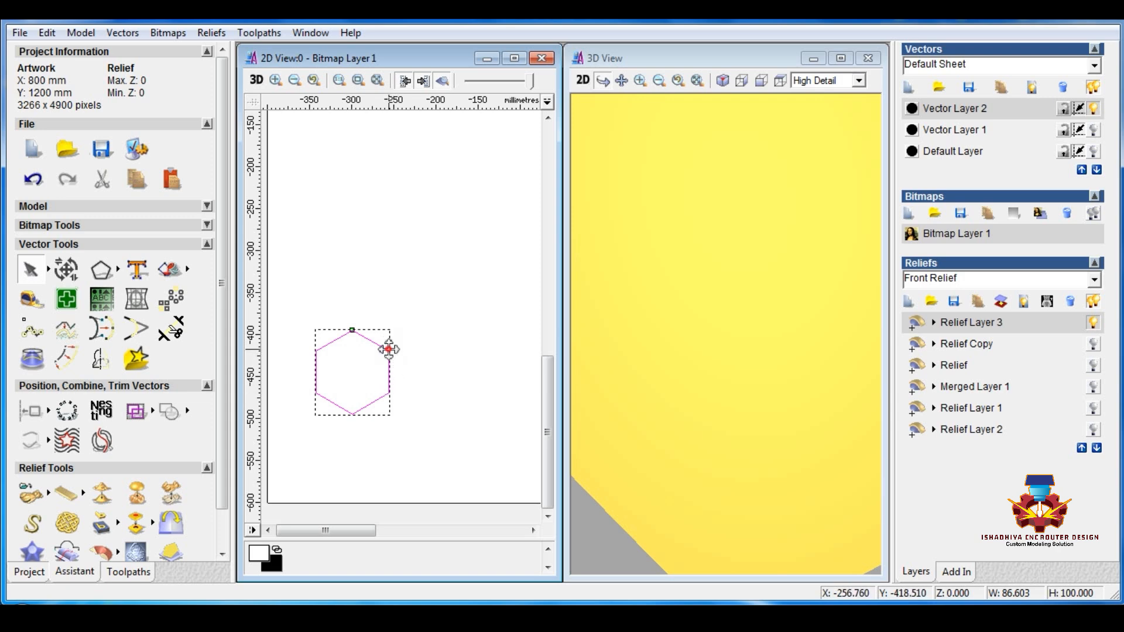
Step: Position a copy of the hexagon diagonally below the first one so that they share an edge
drag(389, 350, 352, 414)
click(386, 442)
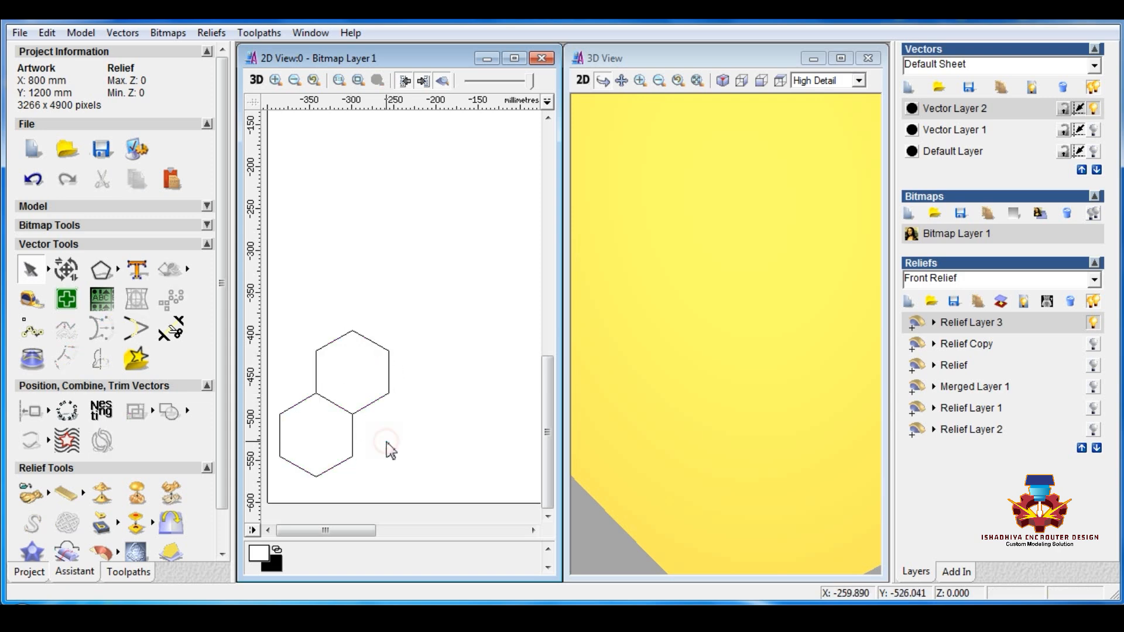
scroll(387, 442, down, 1)
scroll(385, 423, down, 1)
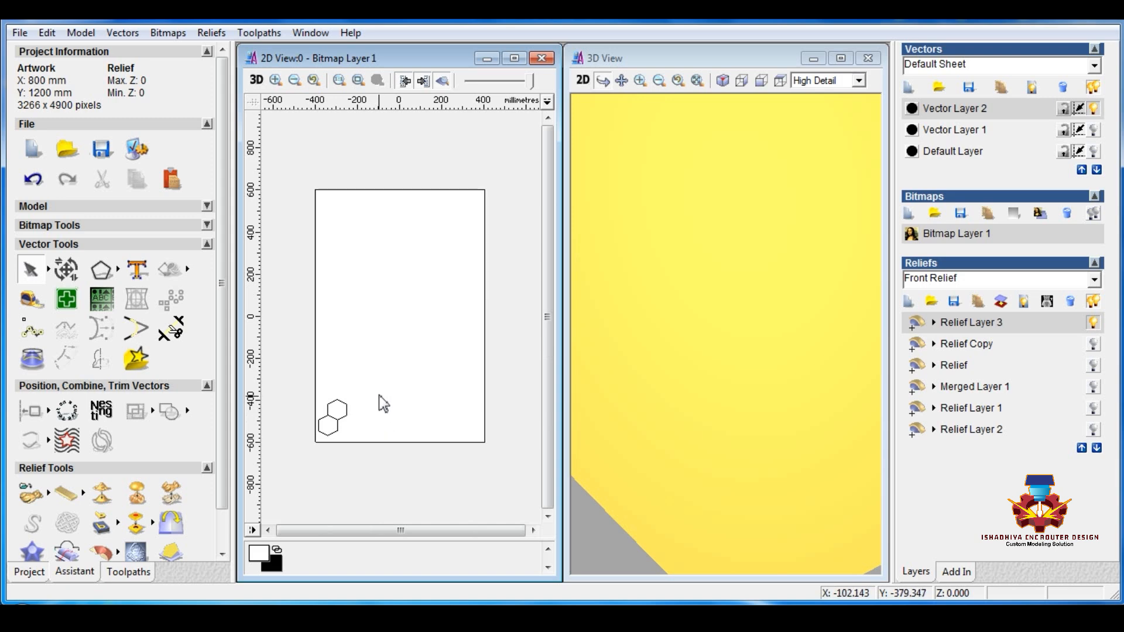
scroll(225, 450, down, 1)
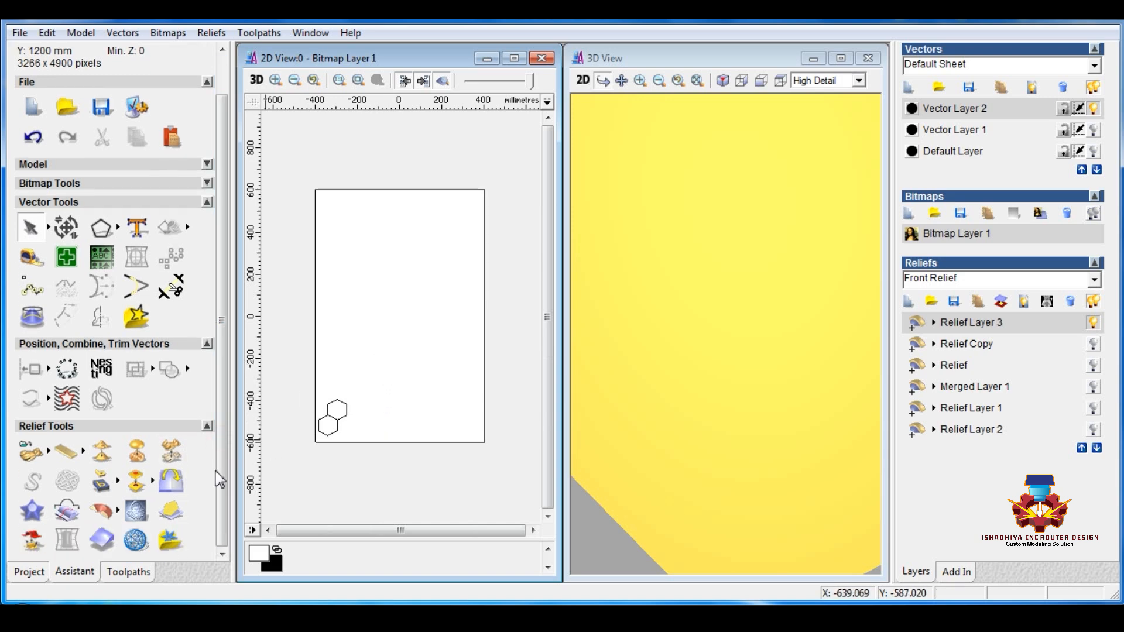
Step: Insert the W86-603X100H relief from the Desktop relief clipart library and move the 3D Clipart dialog clear of the hexagons
click(208, 345)
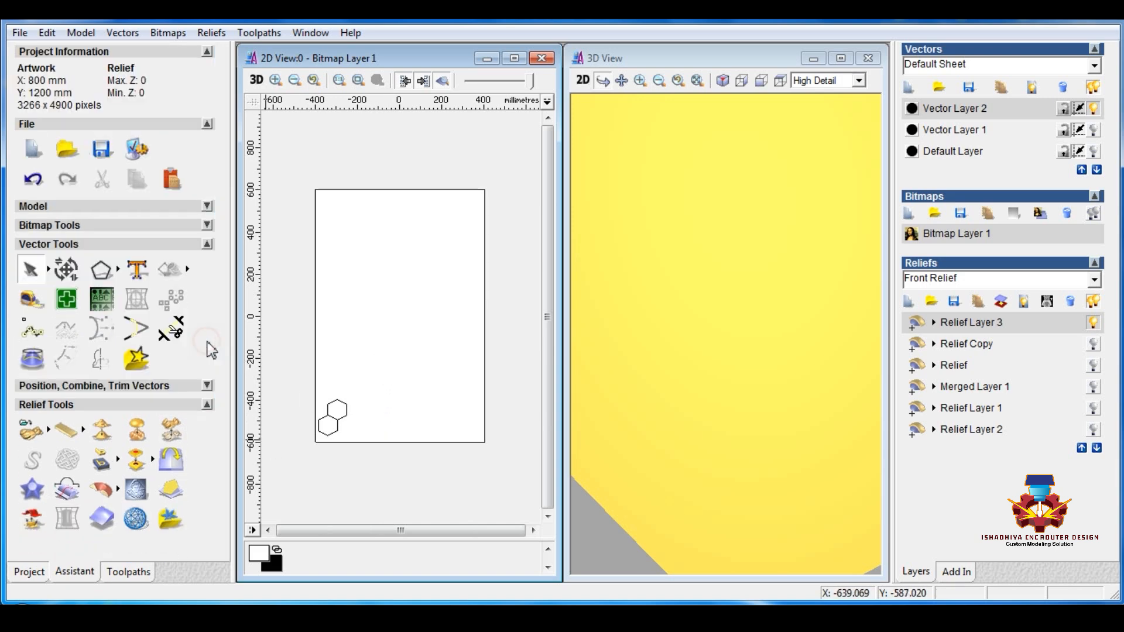
click(167, 522)
click(106, 246)
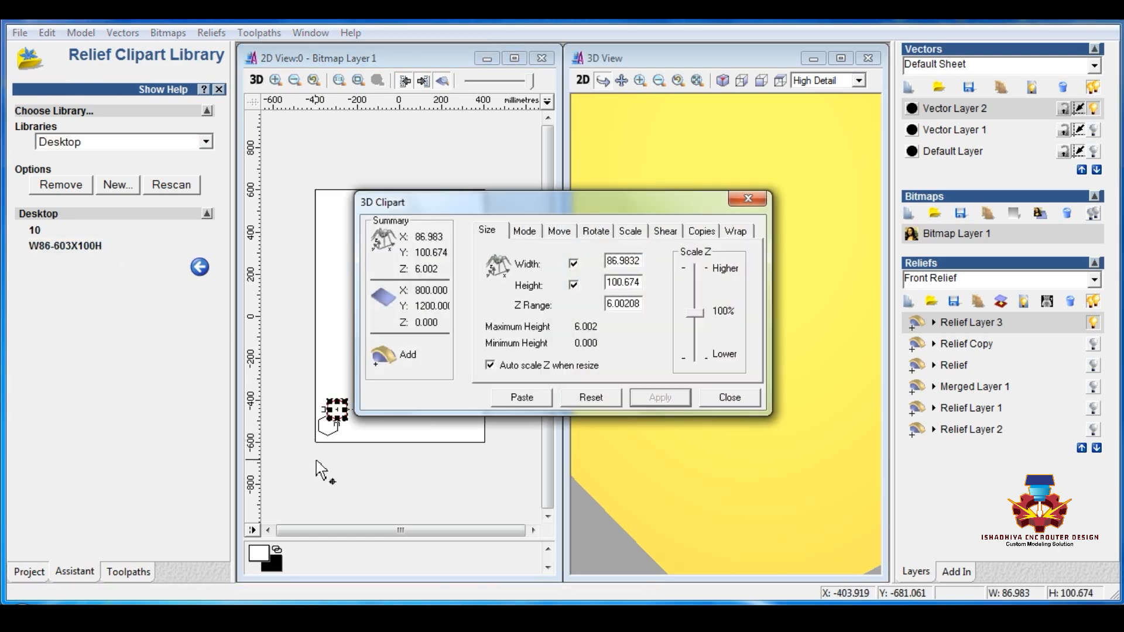
scroll(330, 448, up, 3)
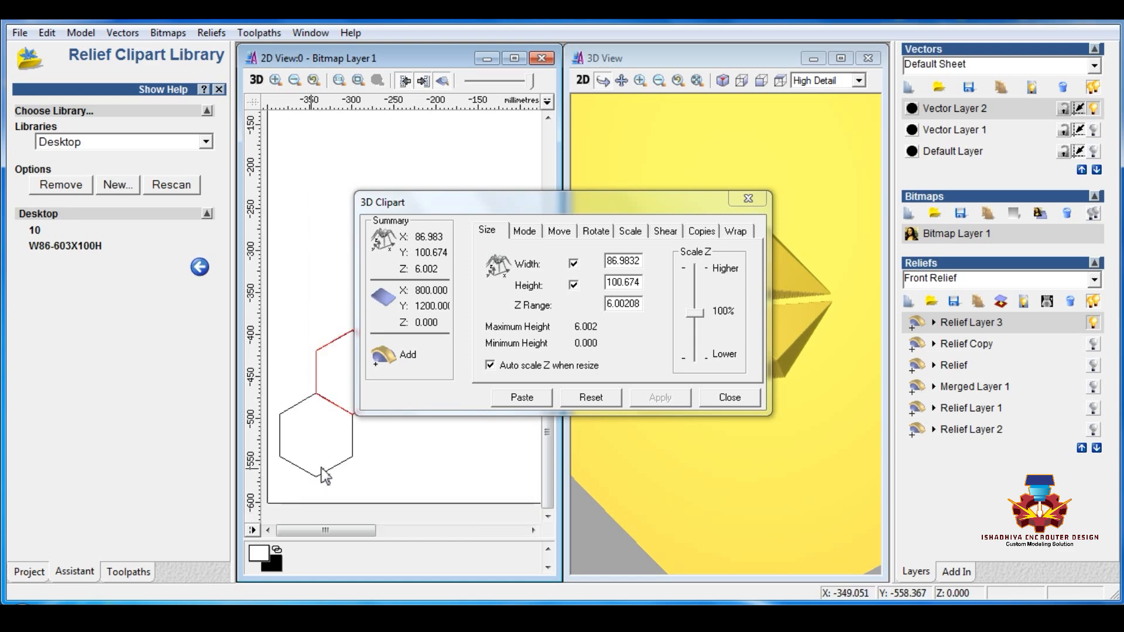
scroll(297, 379, up, 2)
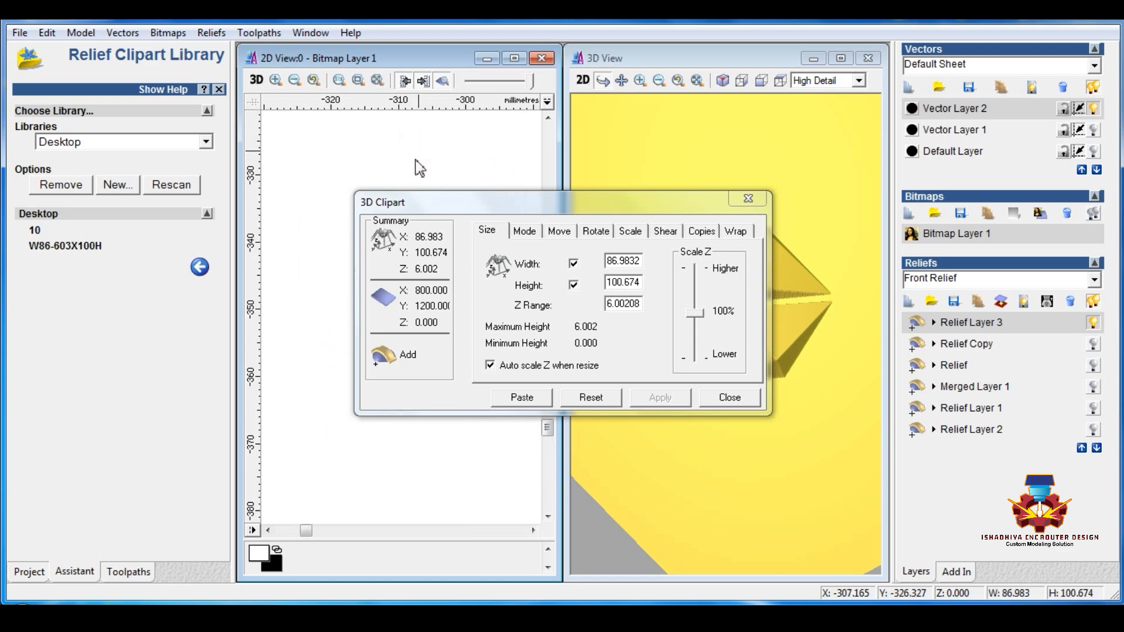
scroll(297, 377, down, 2)
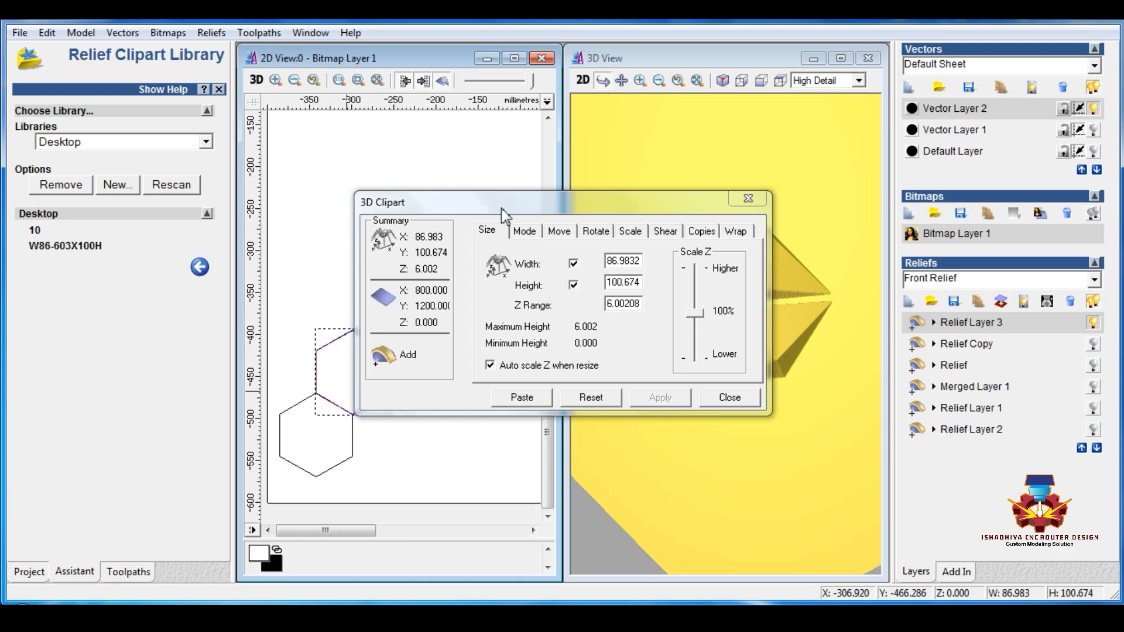
drag(501, 209, 489, 32)
Step: Centre the relief clipart on the lower hexagon and check its outline against the hexagon's edges
scroll(352, 348, up, 2)
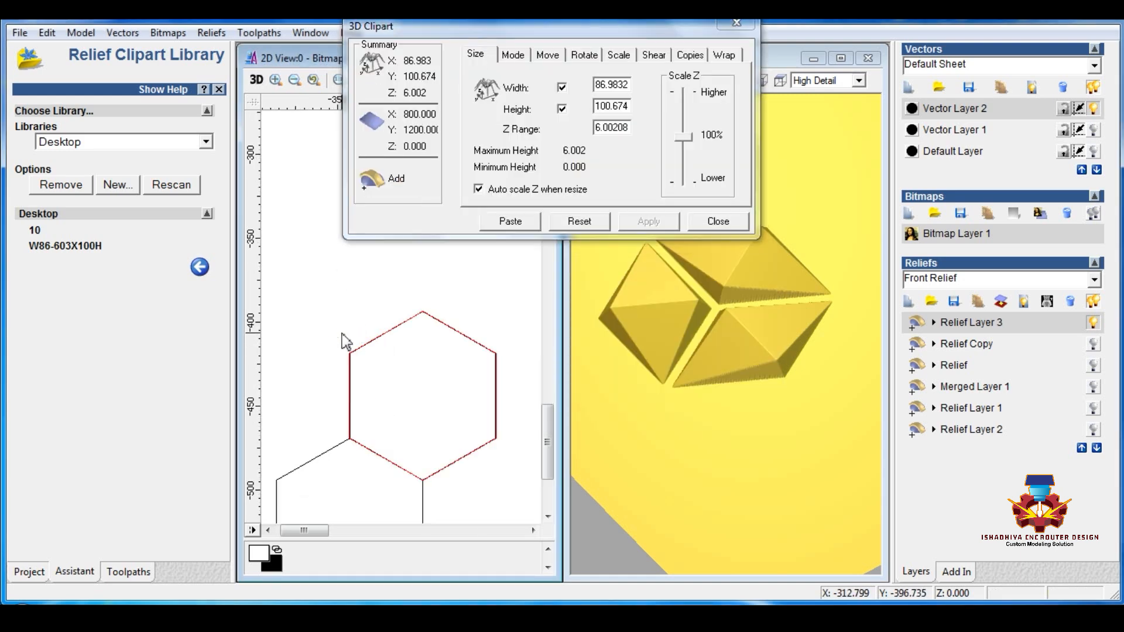
scroll(346, 341, up, 8)
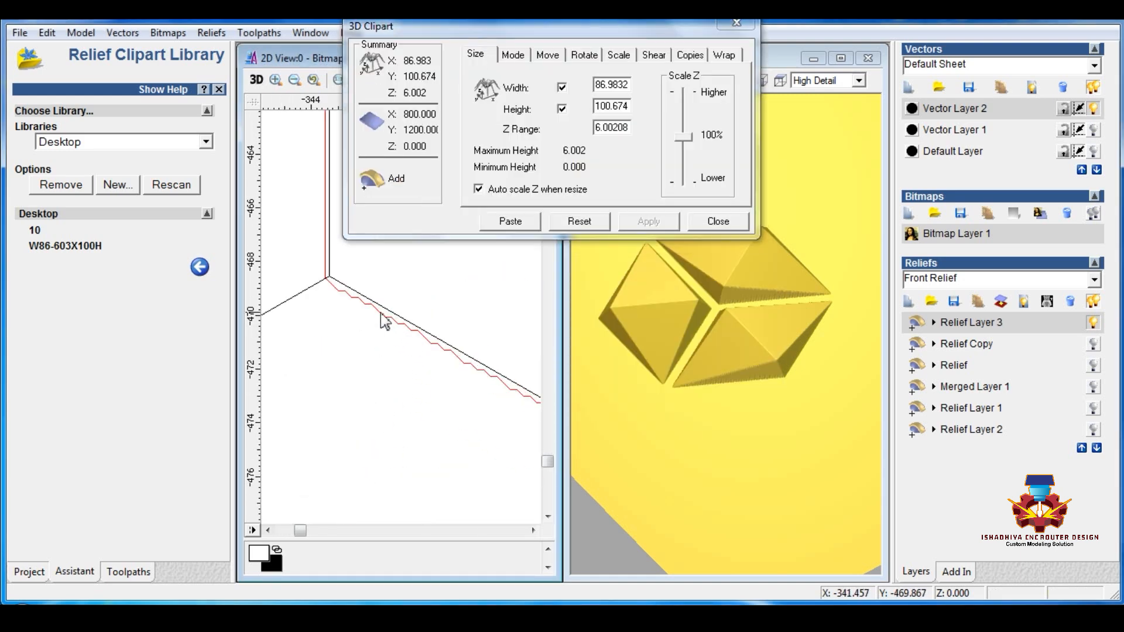
click(381, 319)
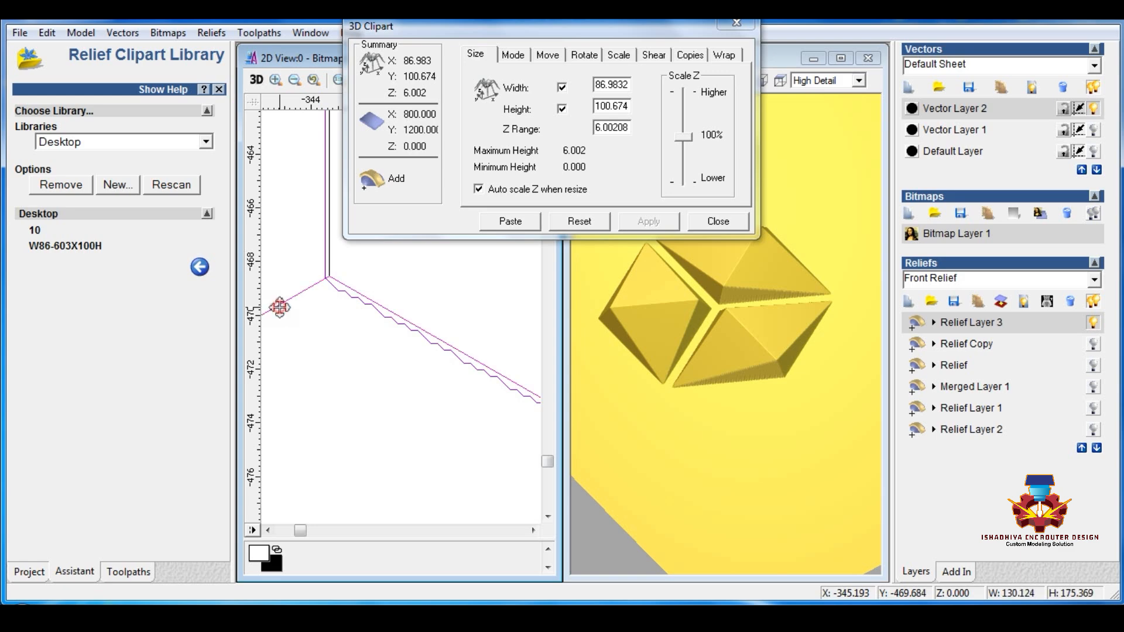
click(219, 89)
click(209, 386)
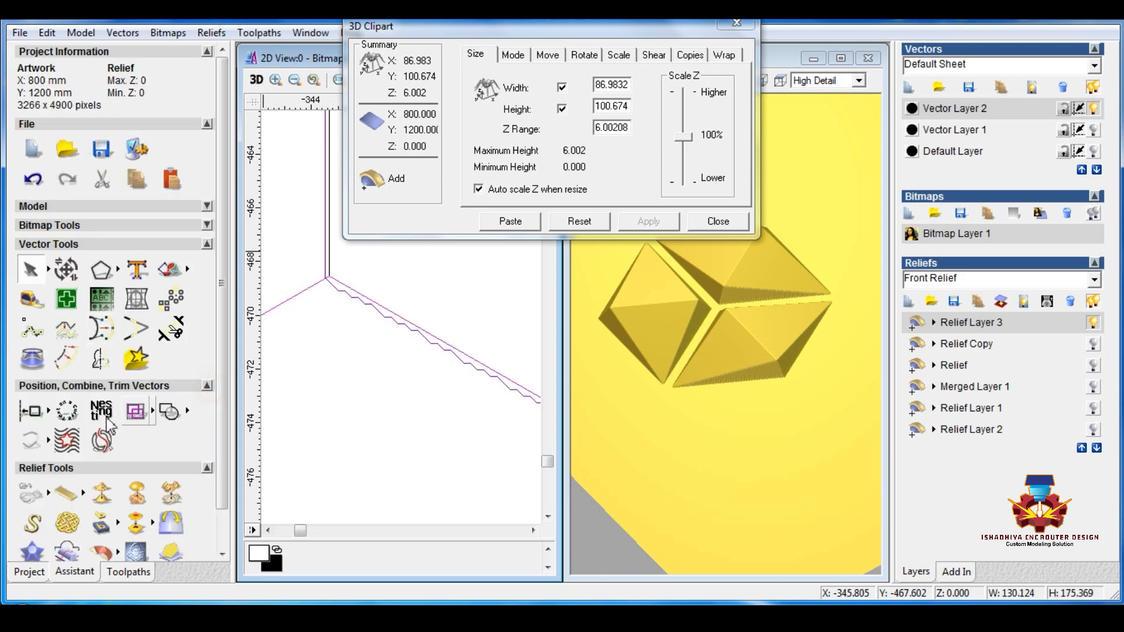
mouse_move(49, 410)
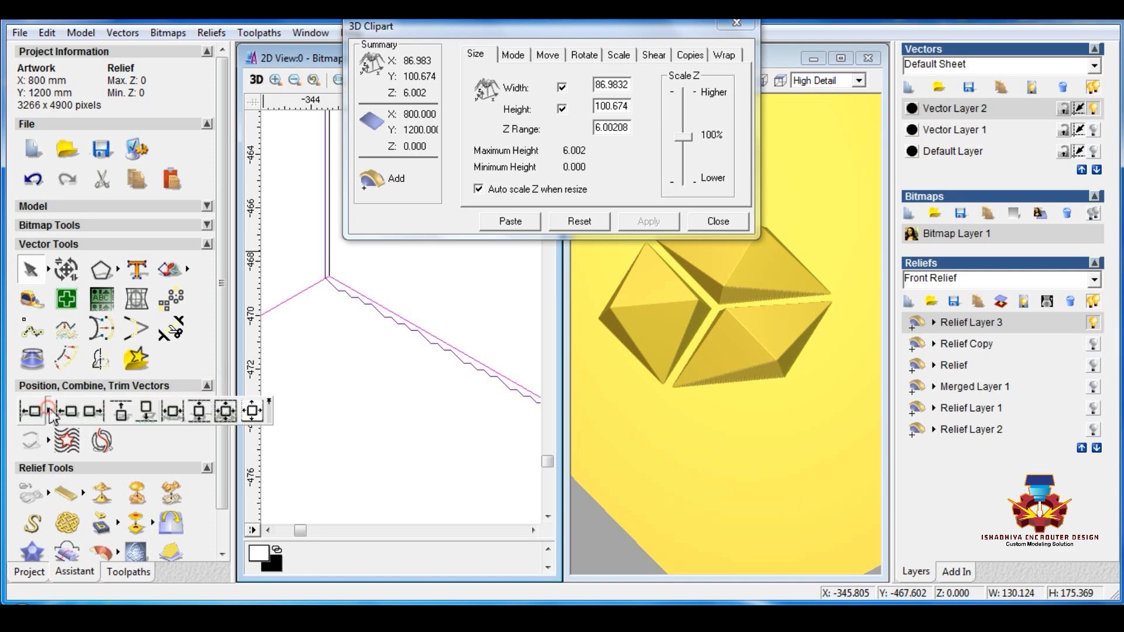
click(226, 412)
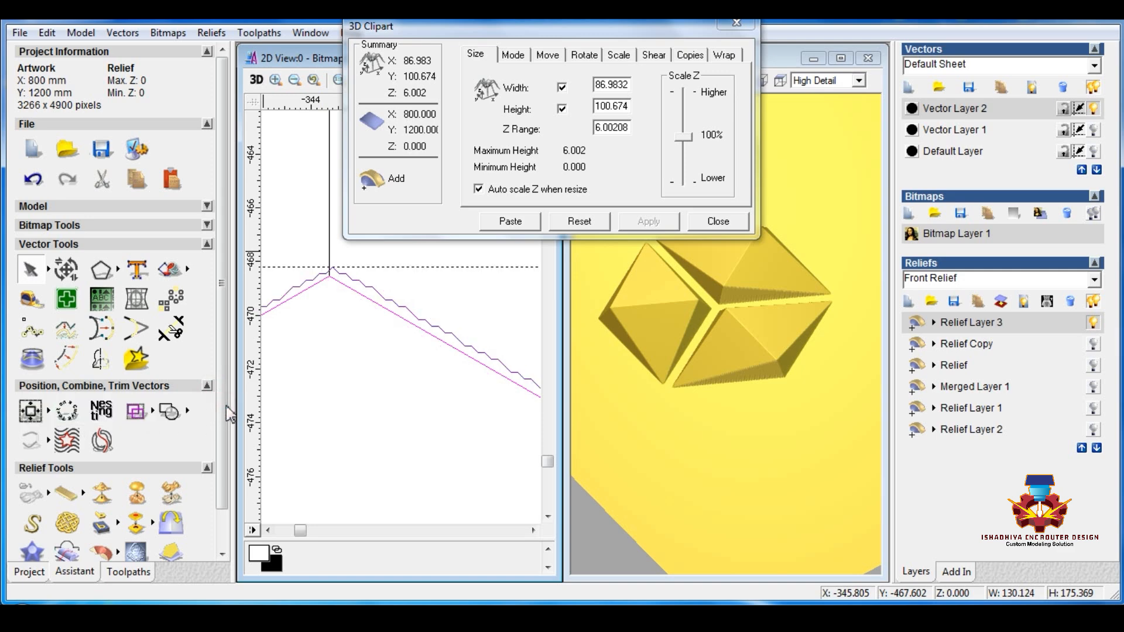
click(221, 529)
click(369, 419)
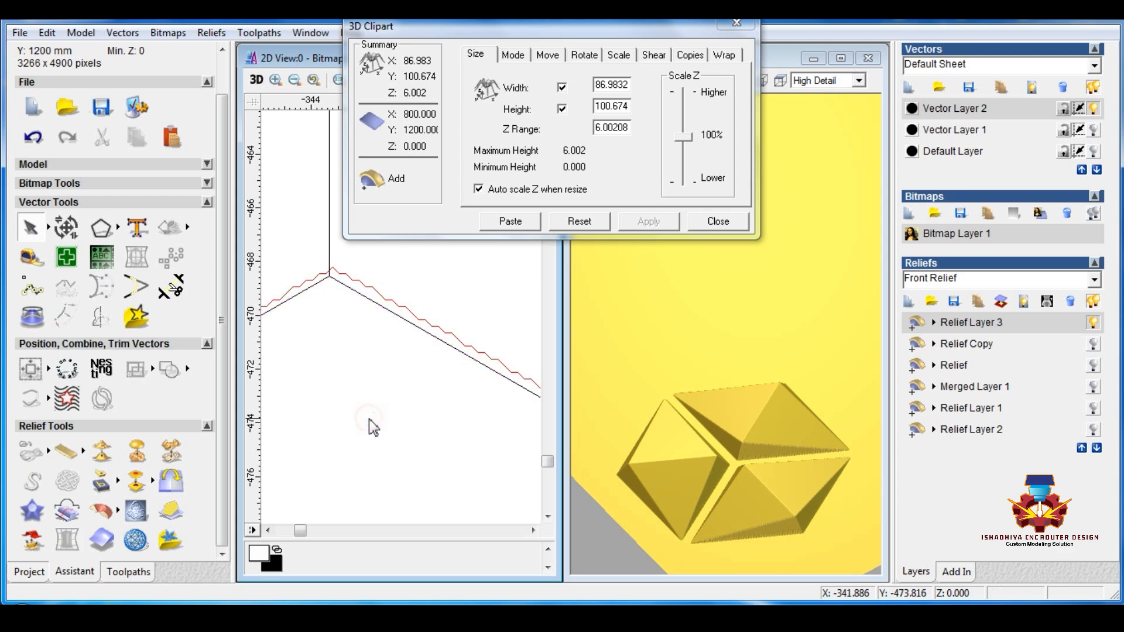
scroll(369, 419, down, 5)
scroll(371, 439, up, 8)
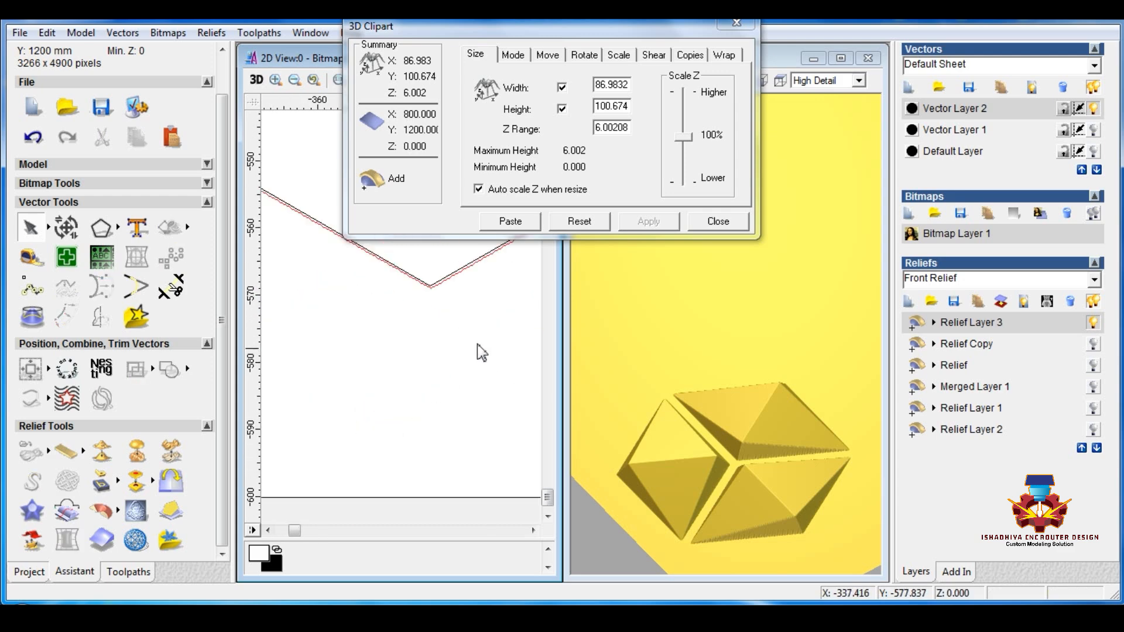
scroll(401, 345, down, 10)
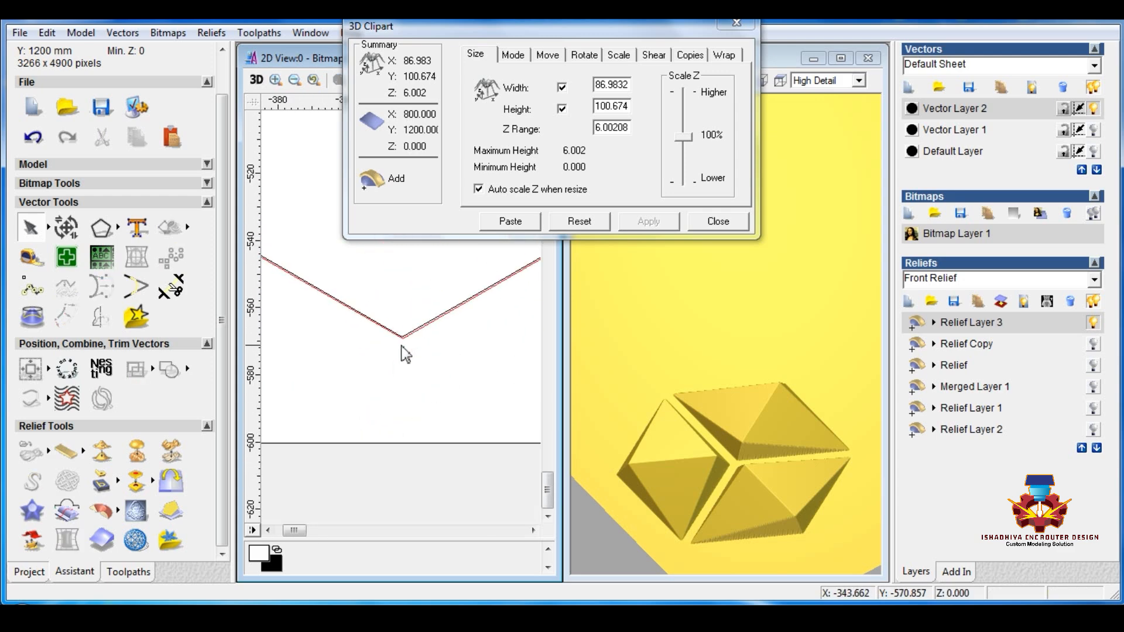
scroll(358, 407, up, 2)
scroll(424, 350, up, 4)
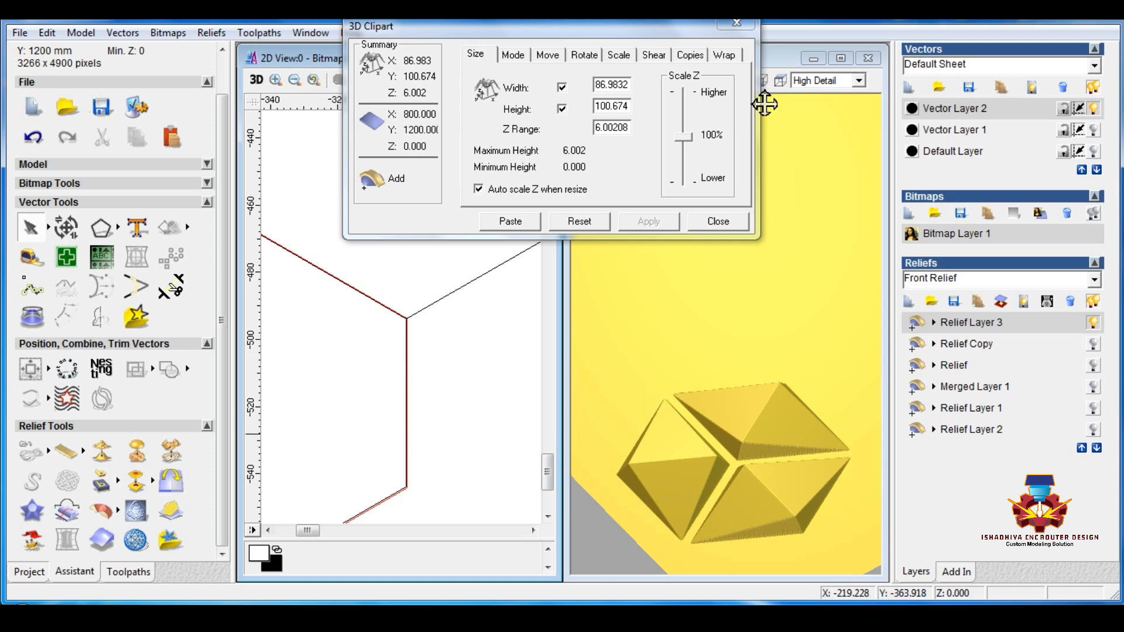
Step: Set the clipart's paste mode to Merge Highest and its copy type to Copy Linear
click(513, 54)
click(508, 158)
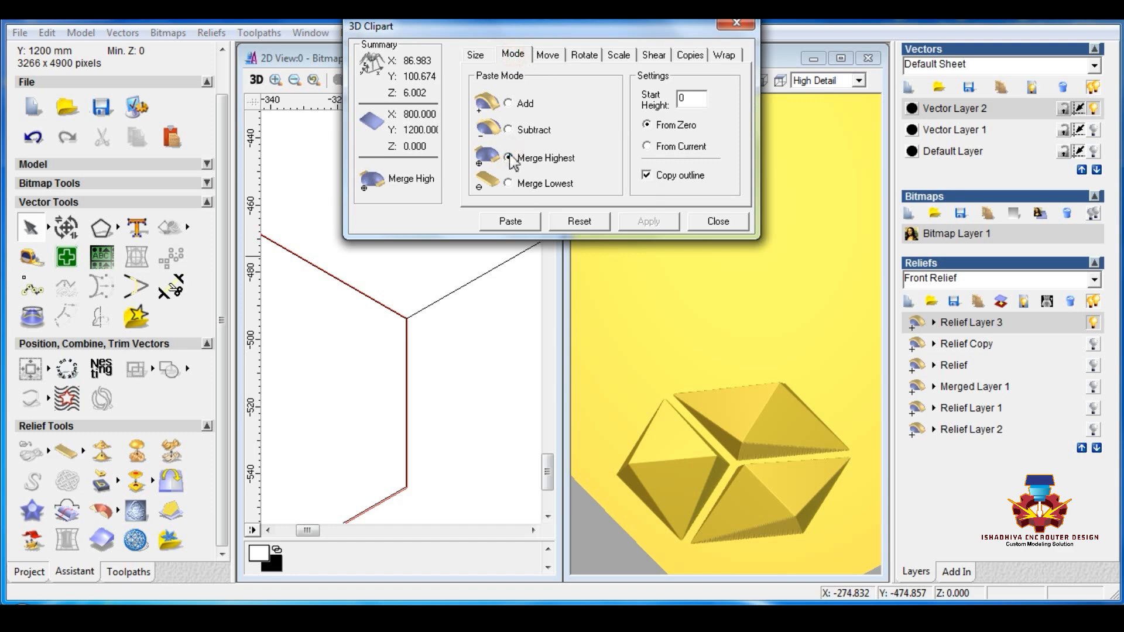
click(689, 56)
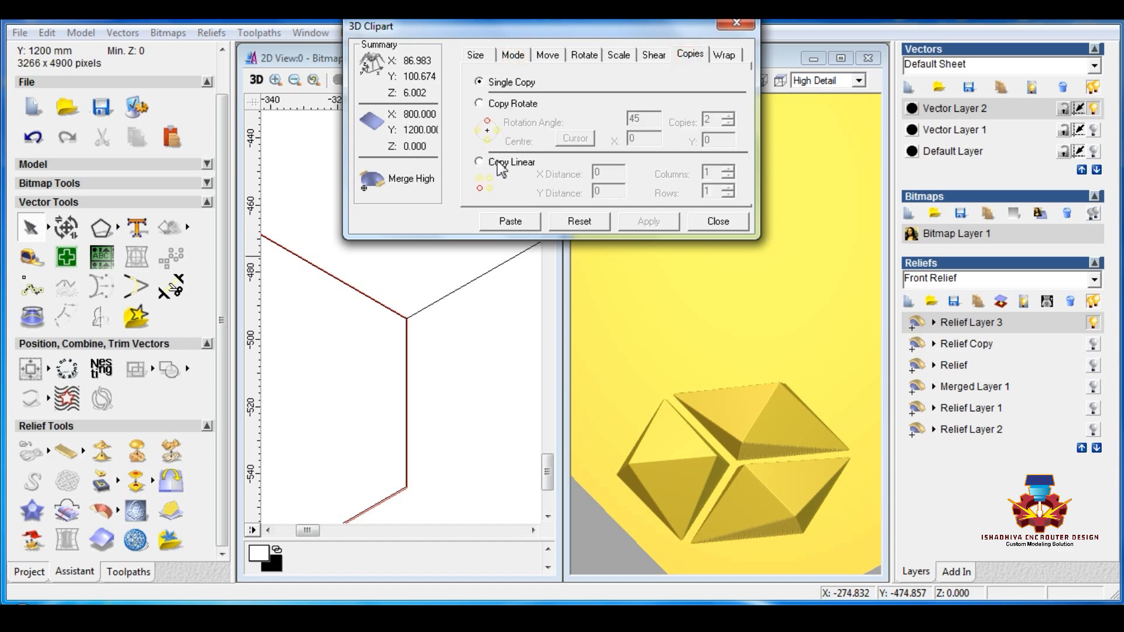
click(479, 161)
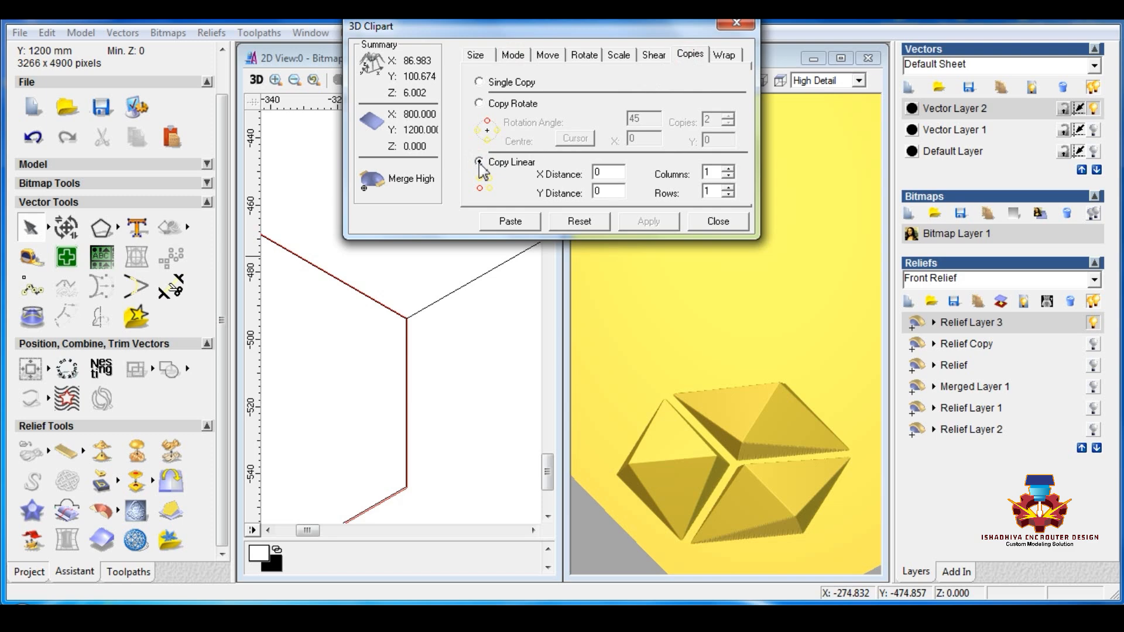
double_click(609, 173)
Step: Draw a horizontal polyline about 86.6 mm long across the upper hexagon's width and move it below the lower hexagon
scroll(431, 355, down, 2)
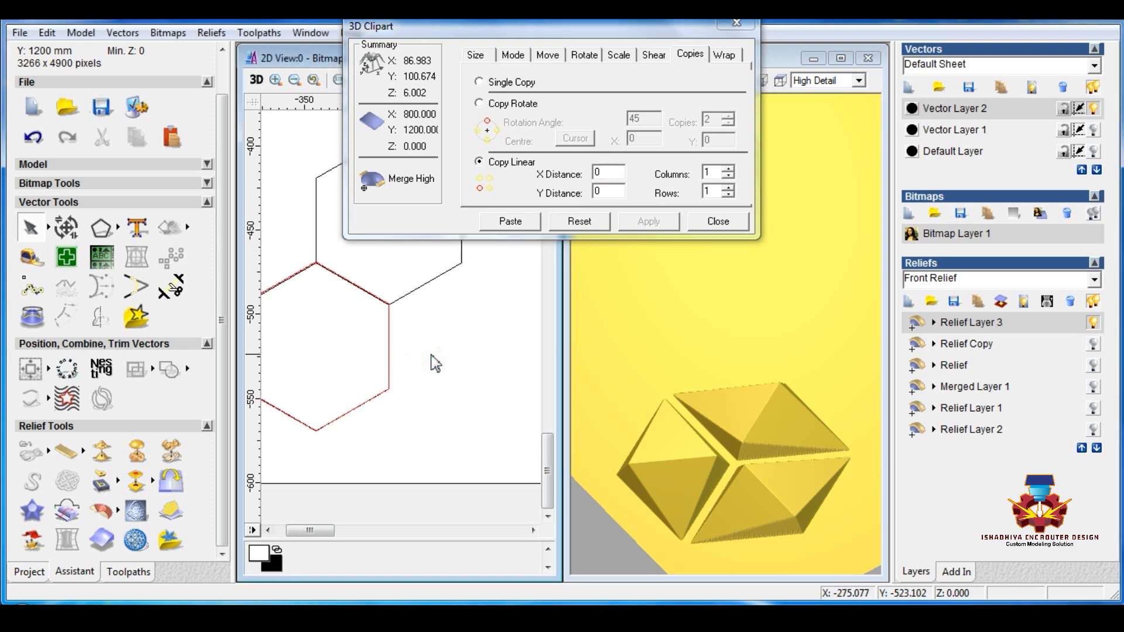
scroll(431, 355, down, 2)
scroll(344, 389, up, 2)
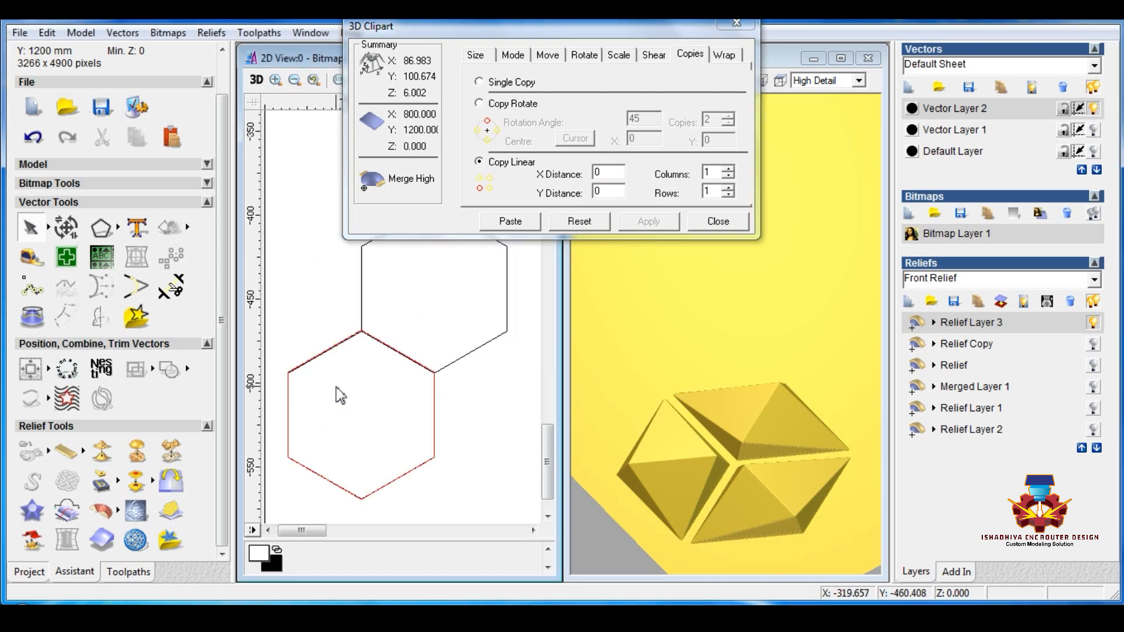
click(120, 234)
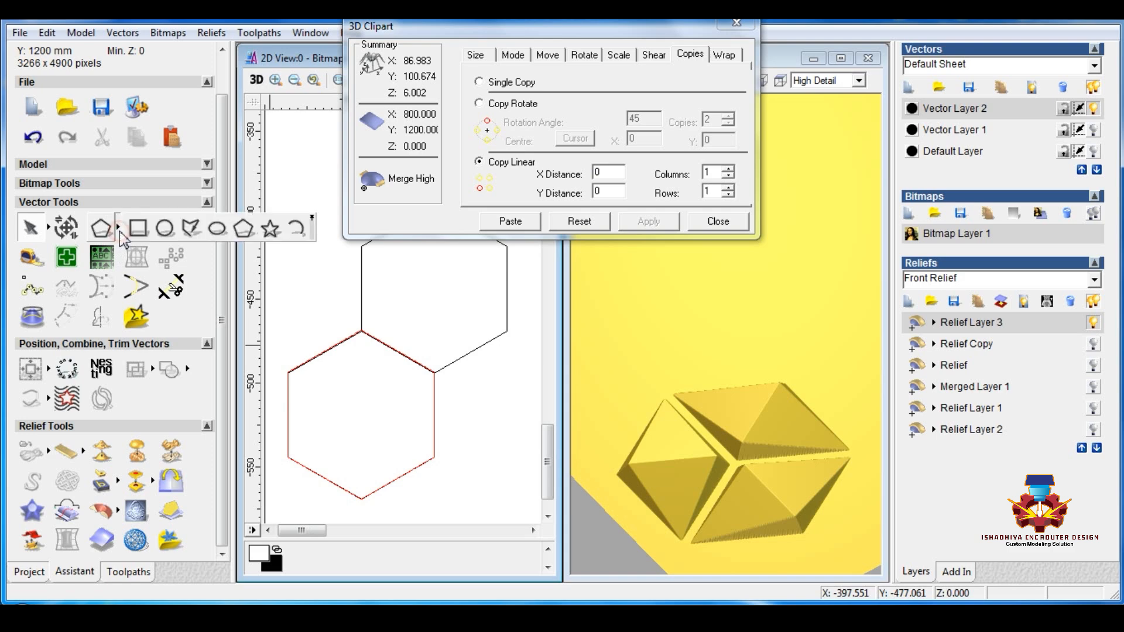
click(191, 235)
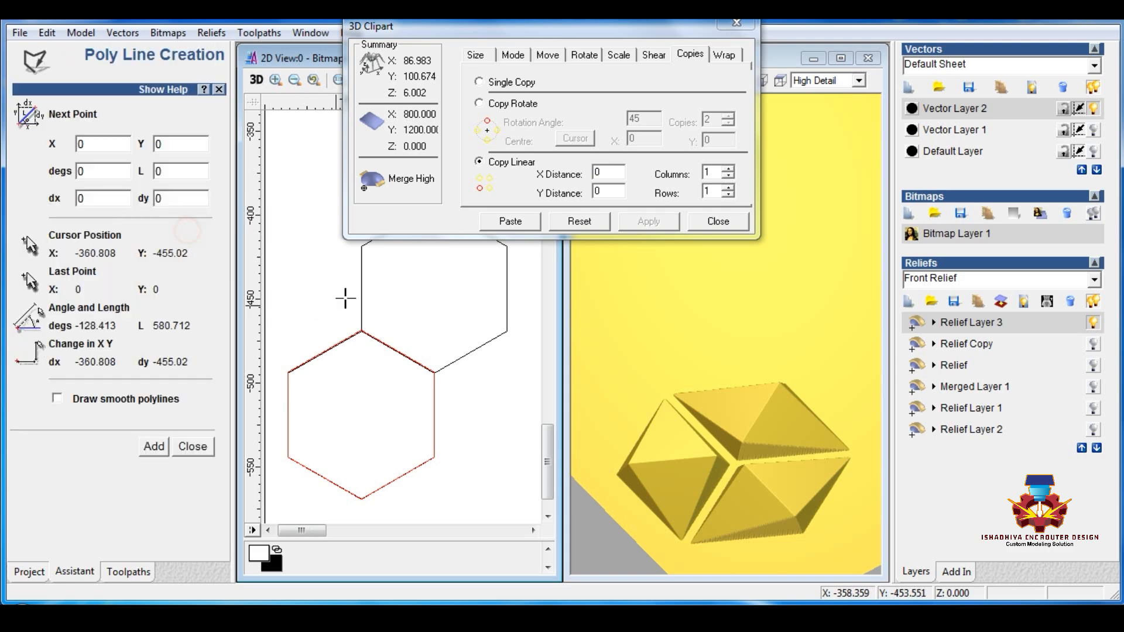
click(367, 247)
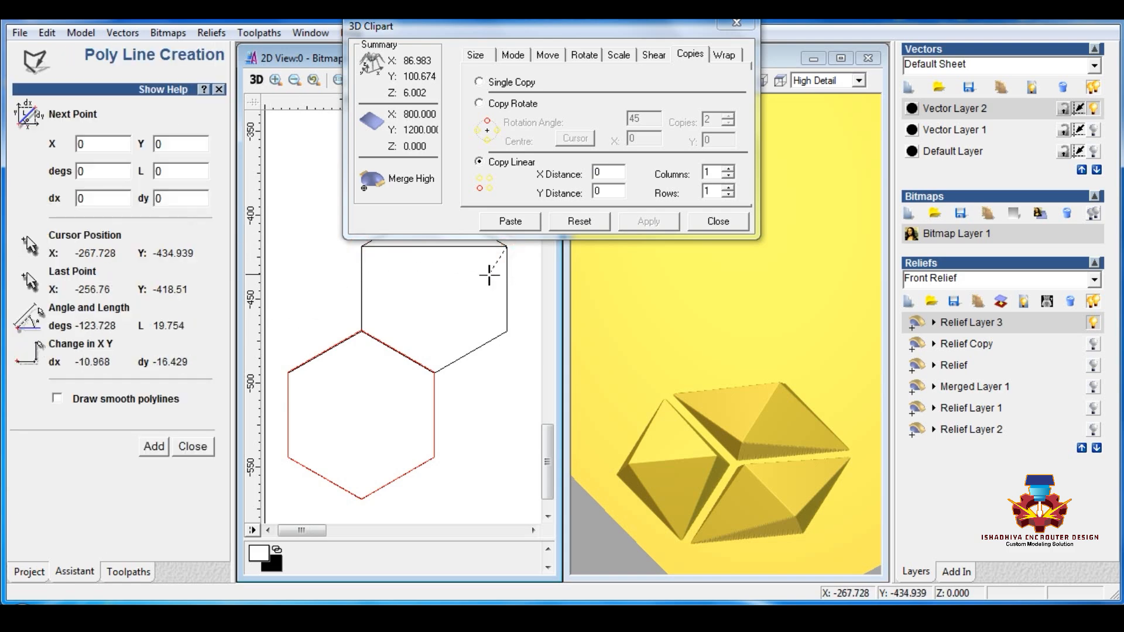
key(Escape)
click(467, 247)
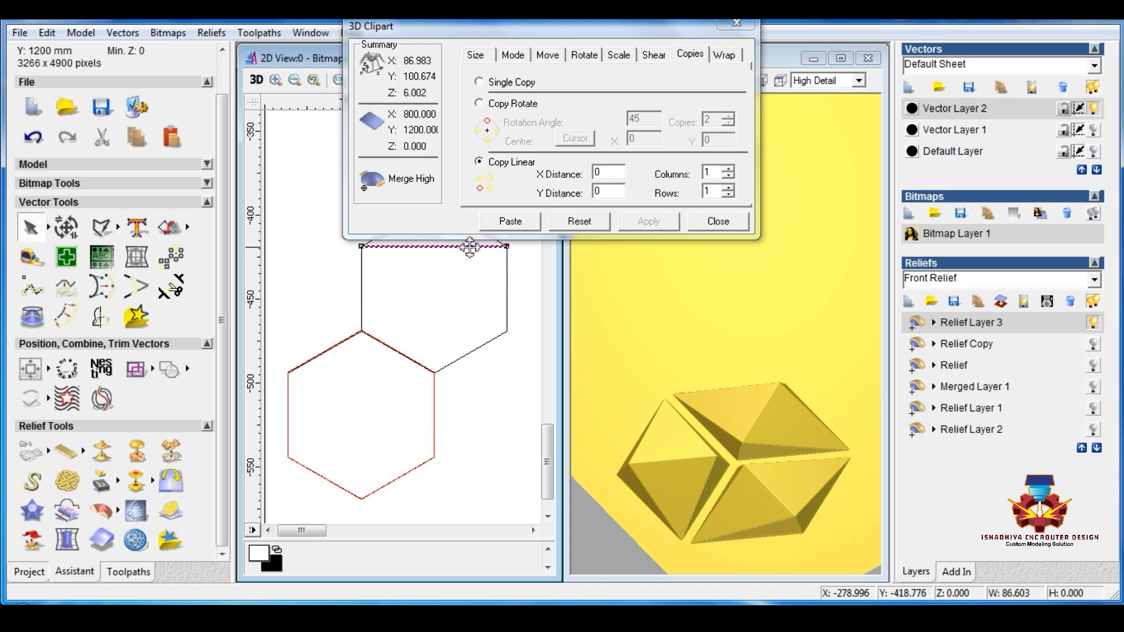
drag(411, 514, 409, 514)
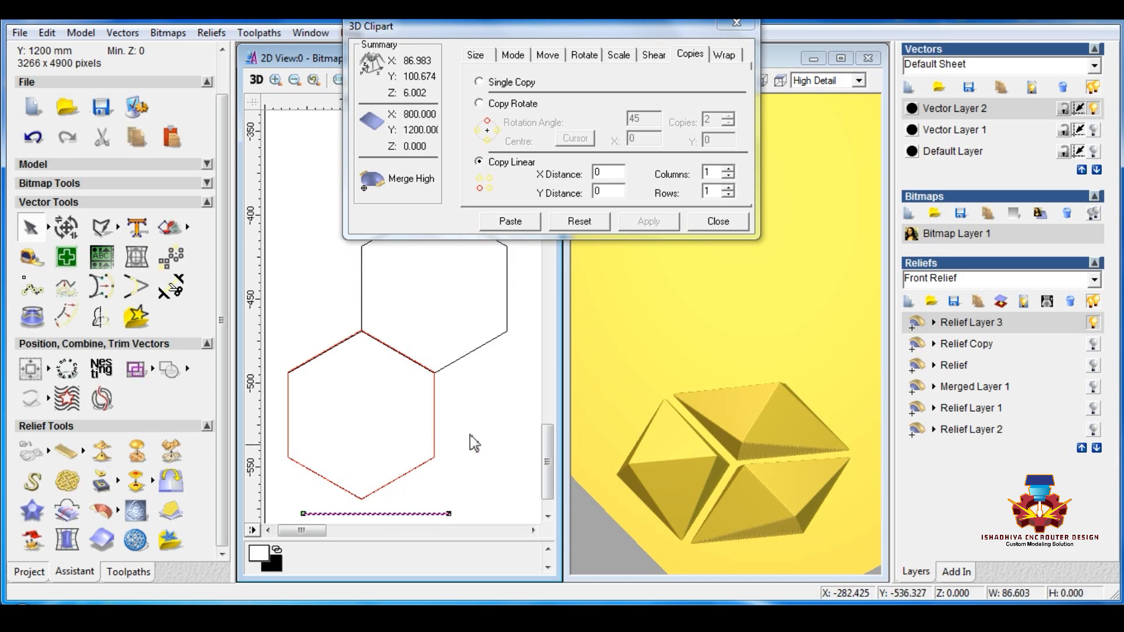
Step: Draw a vertical polyline about 150 mm long from the upper hexagon's upper-left corner to the lower hexagon's bottom vertex
click(101, 227)
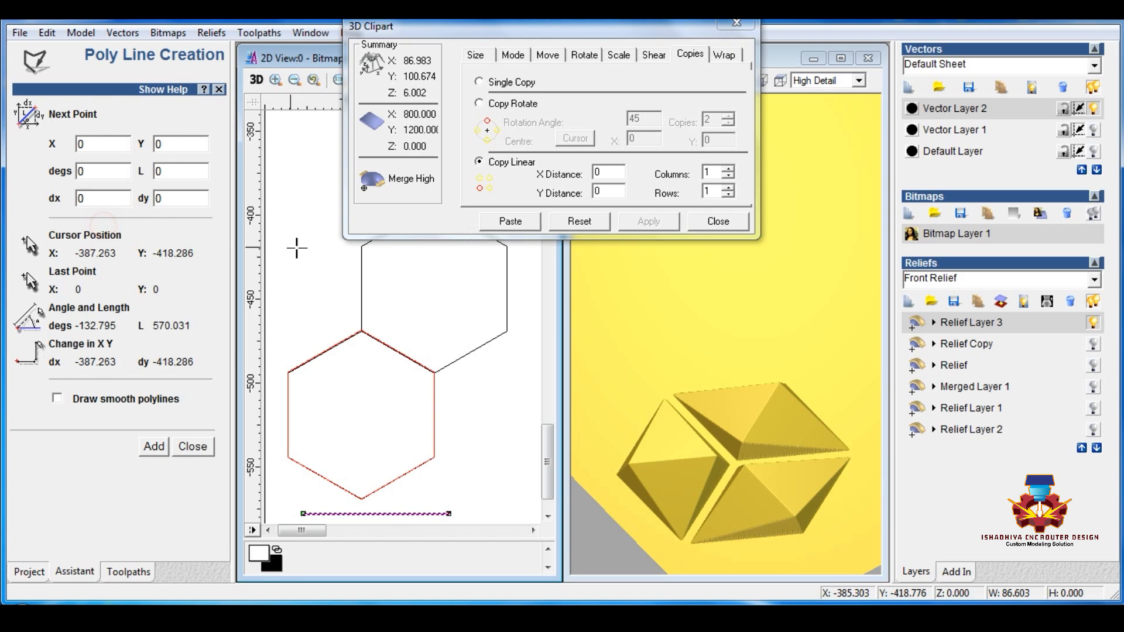
click(362, 247)
scroll(347, 482, up, 3)
scroll(346, 485, down, 2)
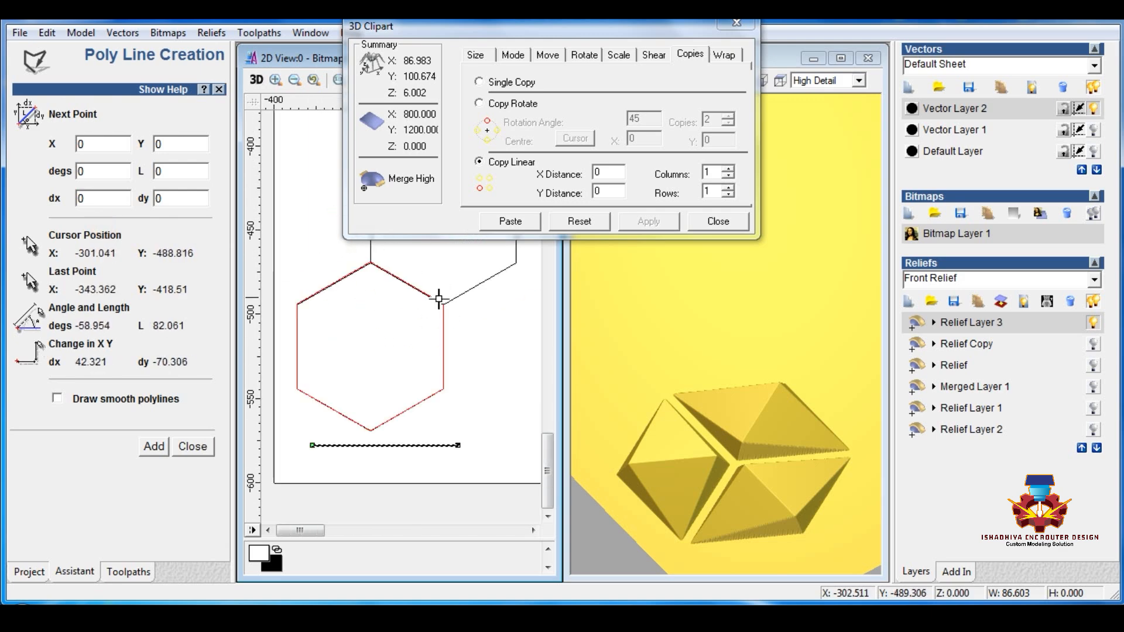
scroll(378, 468, up, 1)
scroll(368, 337, up, 1)
scroll(411, 345, up, 1)
scroll(411, 336, up, 2)
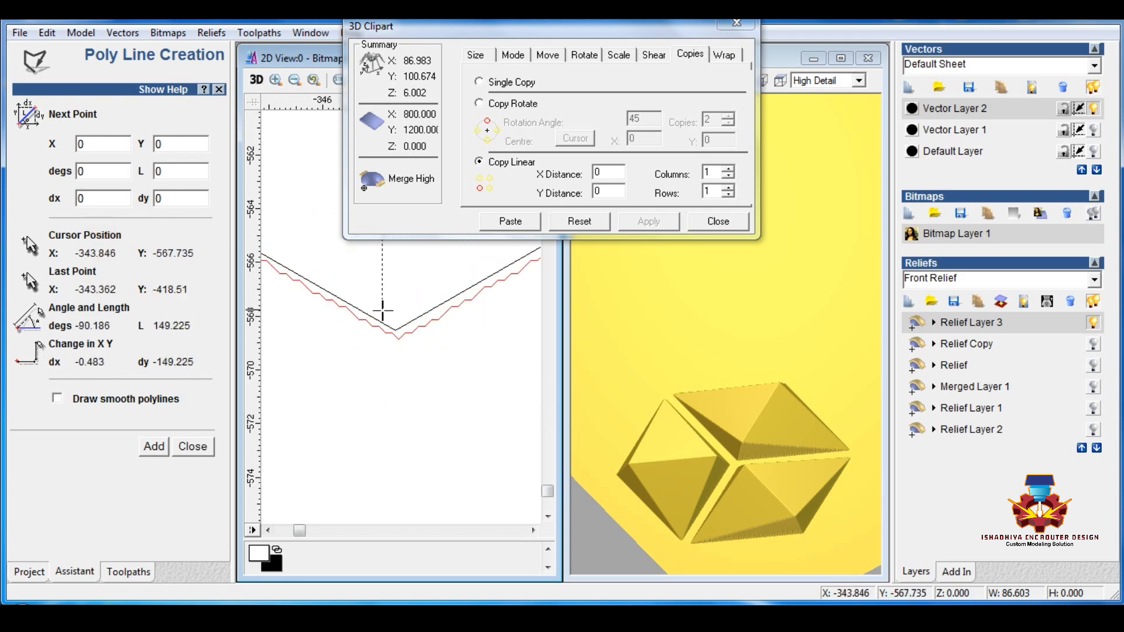
click(435, 364)
key(Escape)
scroll(412, 349, down, 6)
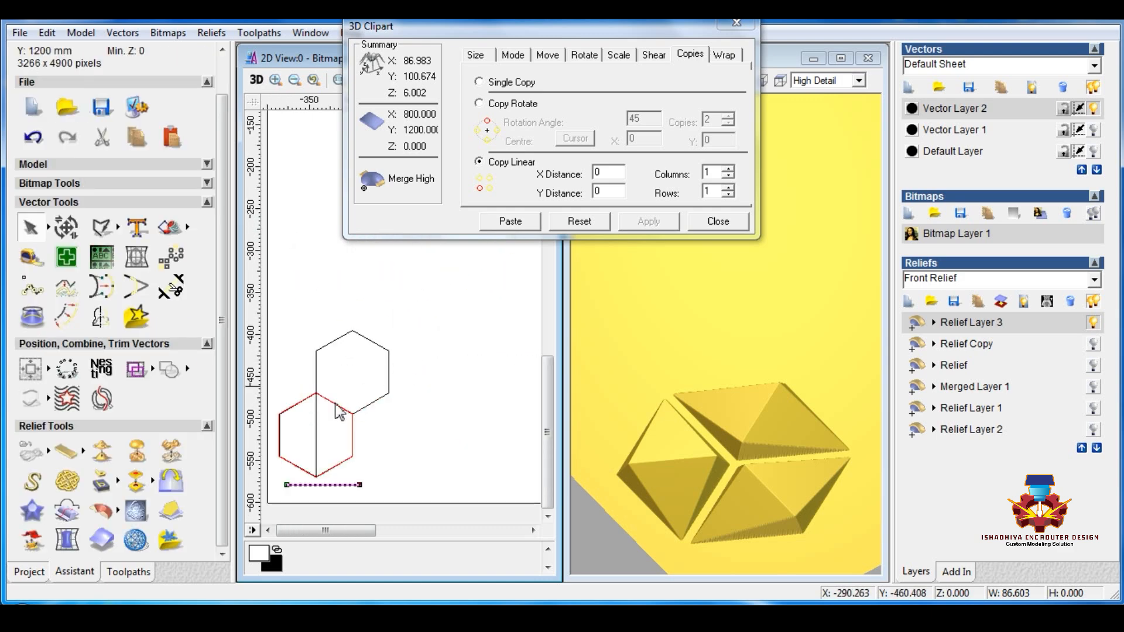
Step: Move the vertical line to the right of the hexagons and place the horizontal line across its middle
click(321, 431)
click(317, 417)
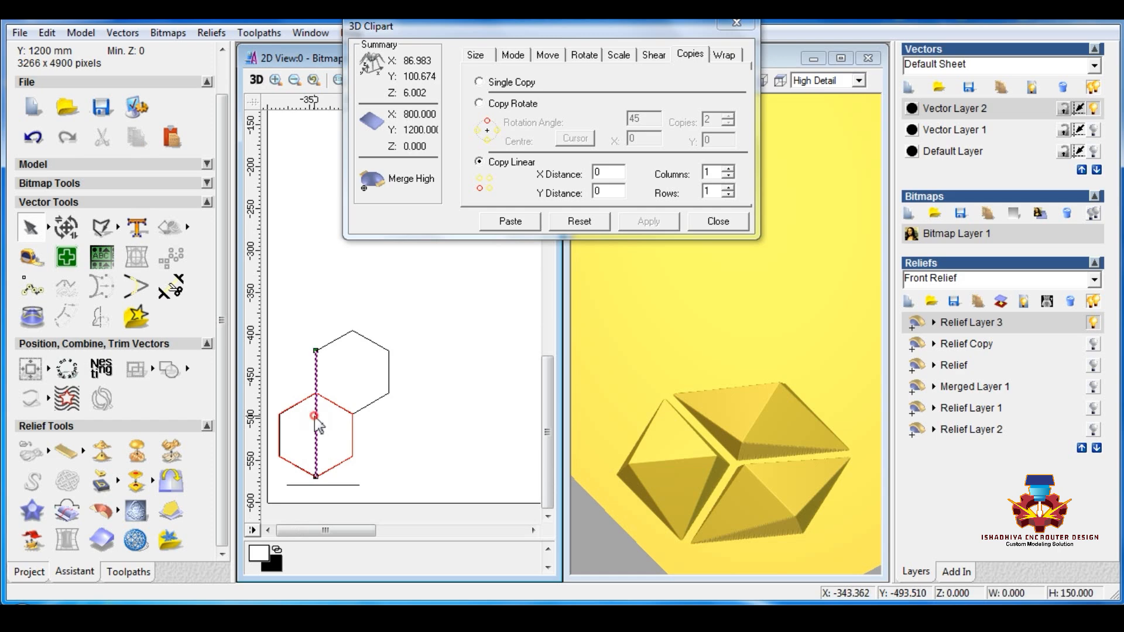
drag(418, 422, 459, 418)
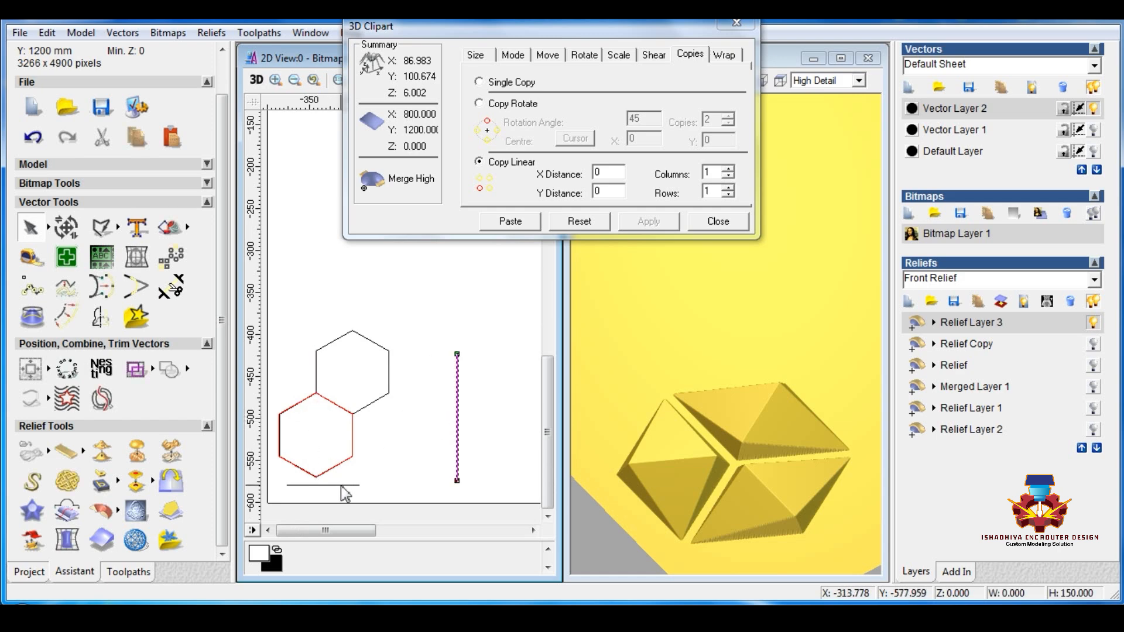
click(342, 485)
drag(352, 485, 498, 413)
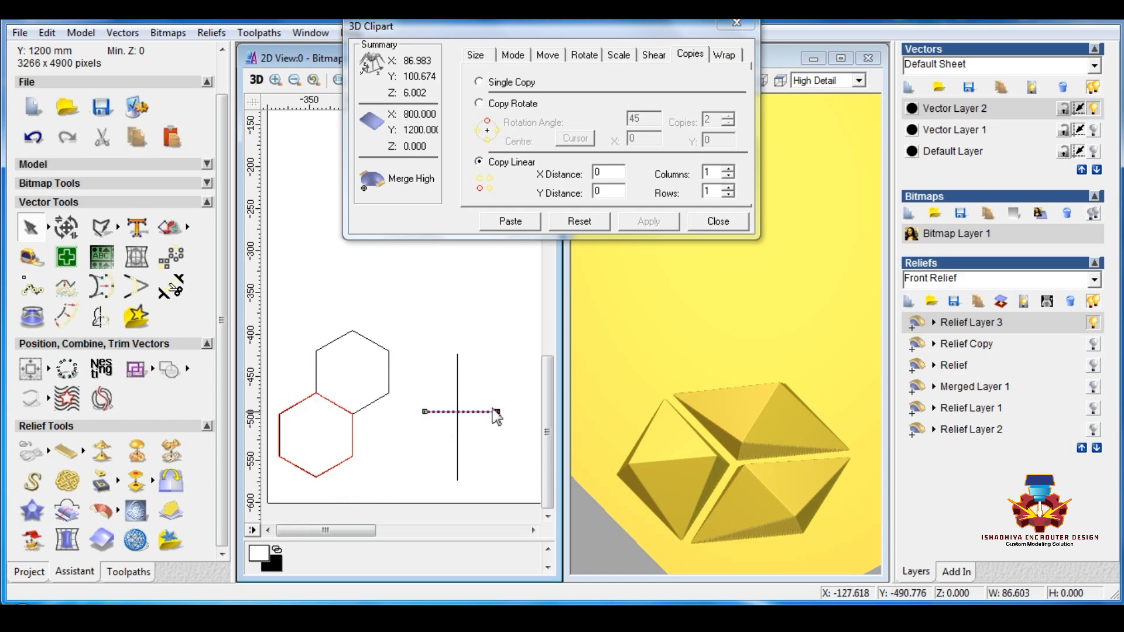
Step: Centre-align the horizontal and vertical lines with each other and group them as a cross
drag(514, 328, 410, 508)
click(31, 370)
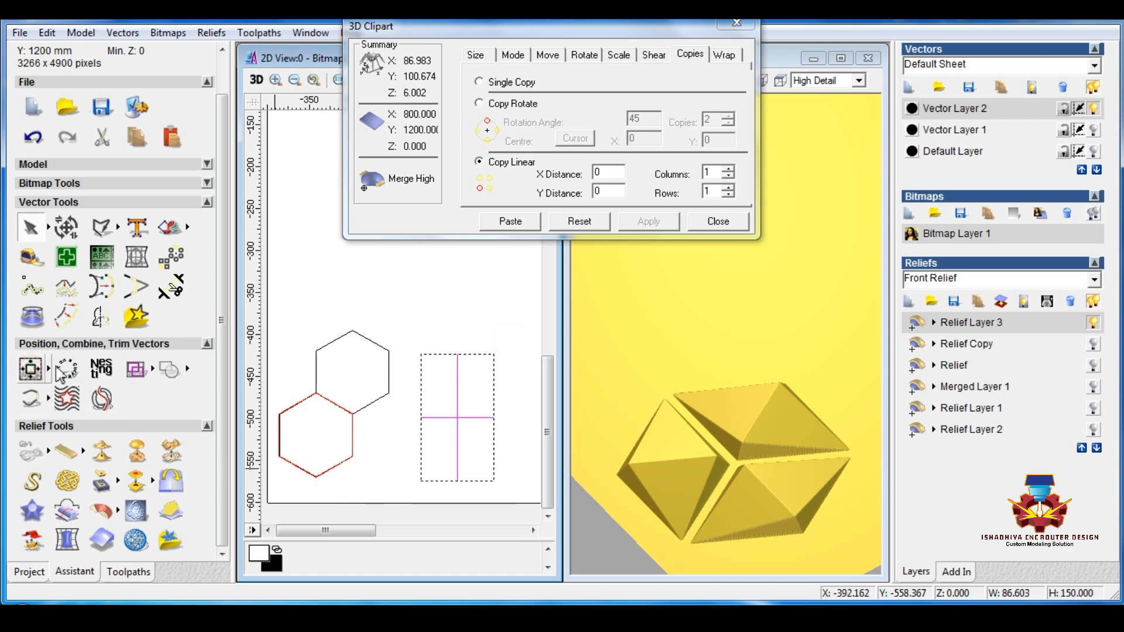
right_click(454, 433)
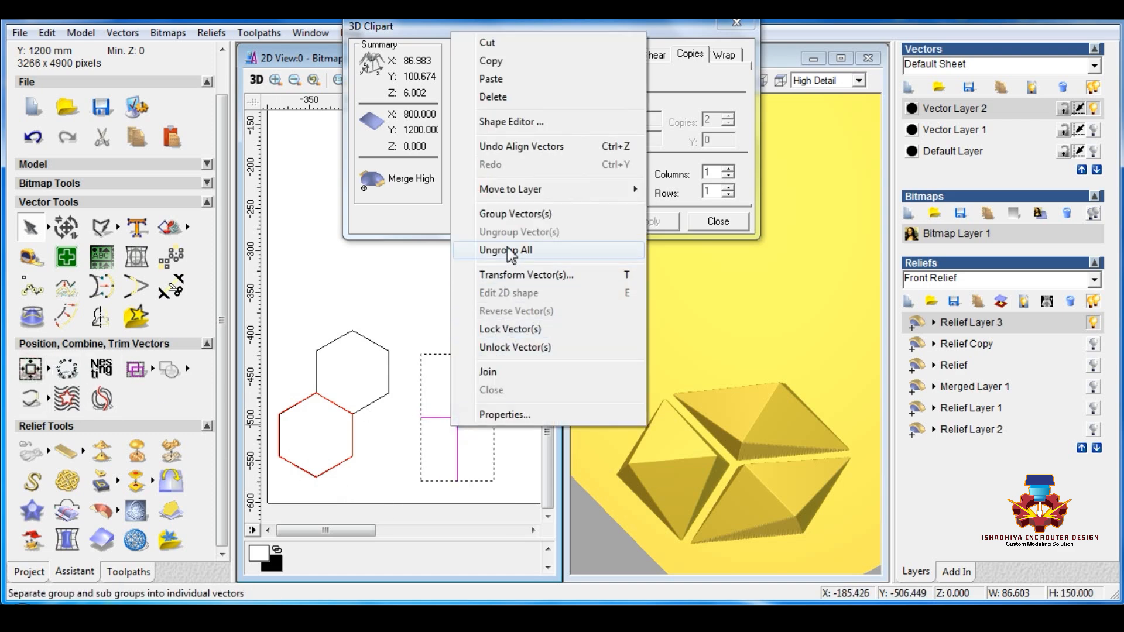
click(502, 214)
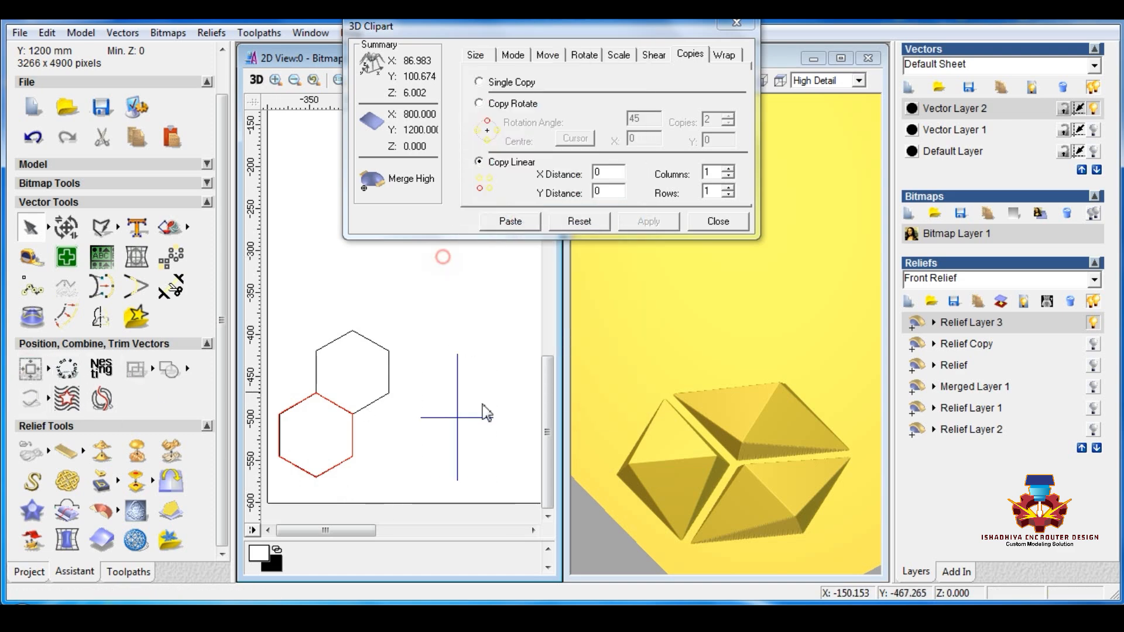
Step: Move the grouped cross off the panel, just outside its lower-left edge
click(457, 428)
scroll(415, 472, down, 2)
scroll(363, 477, down, 1)
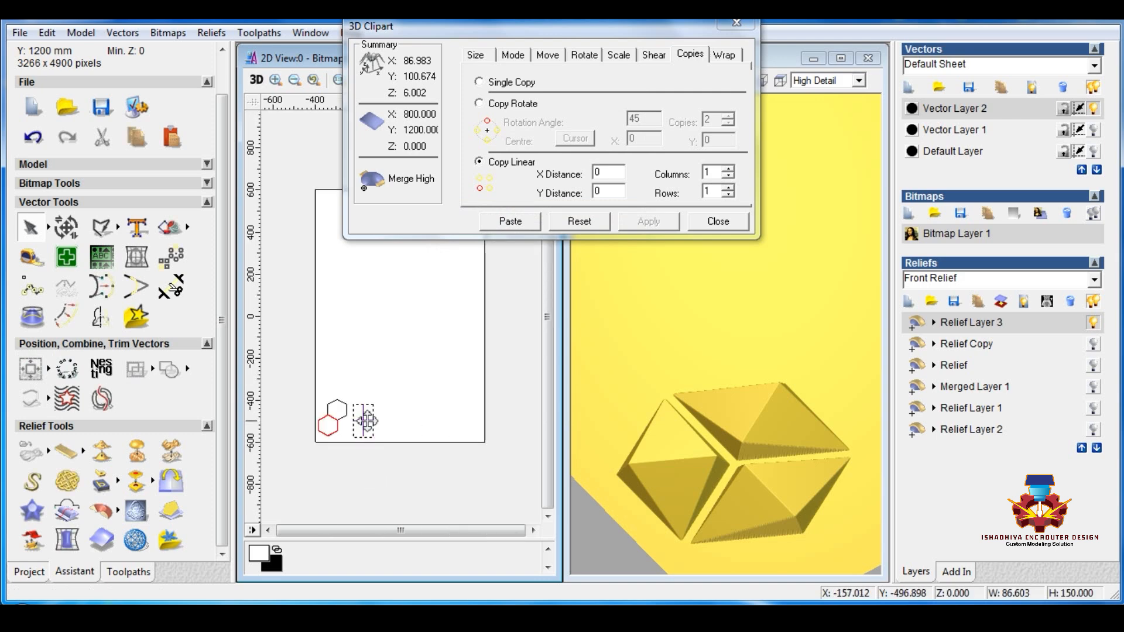
drag(364, 430, 251, 515)
scroll(298, 430, up, 1)
click(319, 468)
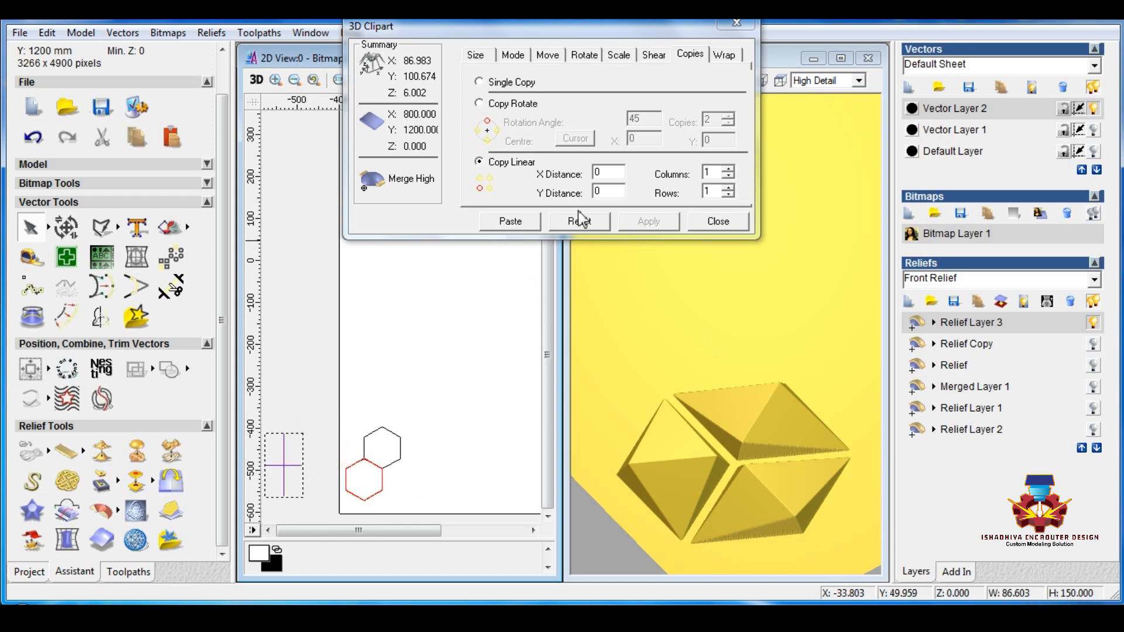
Step: Paste the clipart as 8 columns by 8 rows of linear copies spaced 86.603 in X and 150 in Y, and delete the copies' outline vectors
double_click(605, 175)
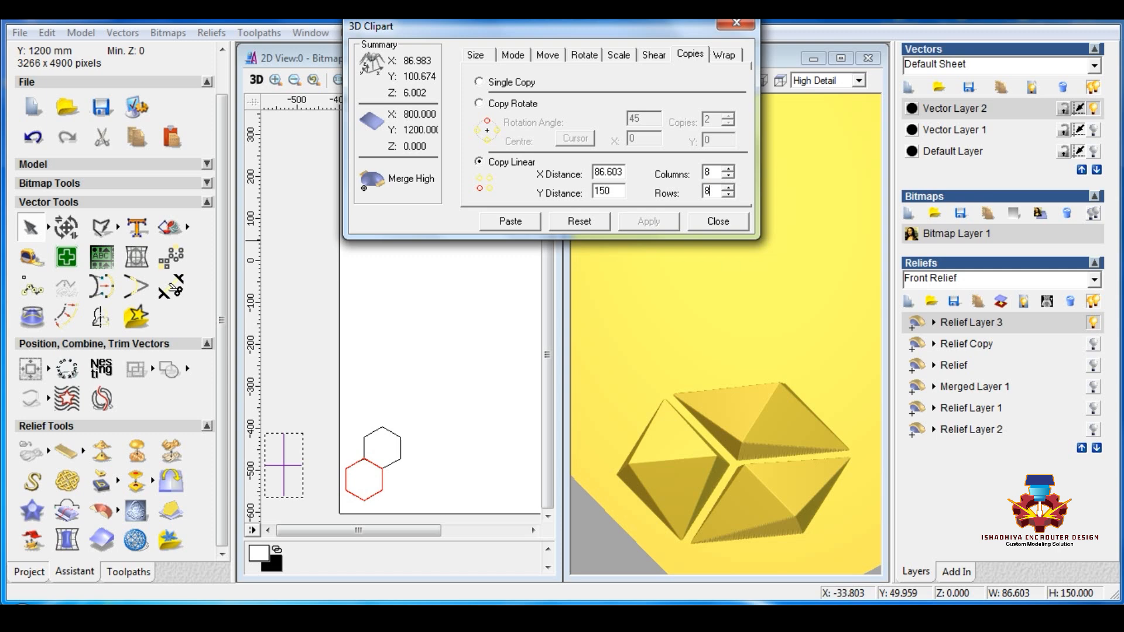
click(530, 222)
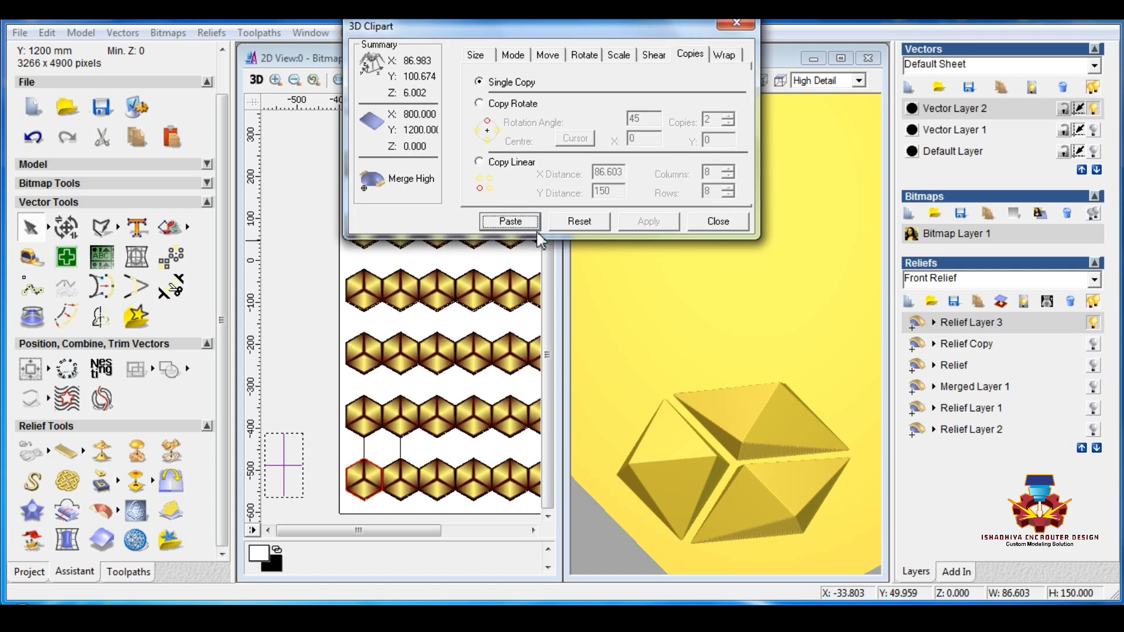
click(368, 371)
right_click(368, 371)
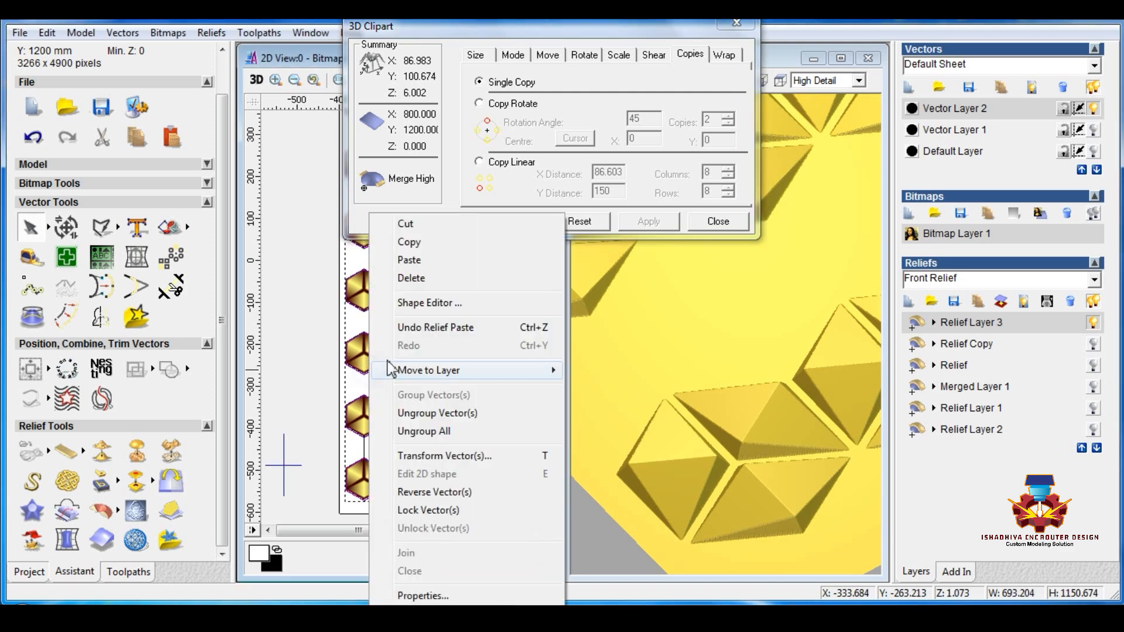
click(411, 278)
Step: Centre-align the clipart's placement outline with the upper hexagon between the two lowest rows of relief tiles
click(672, 354)
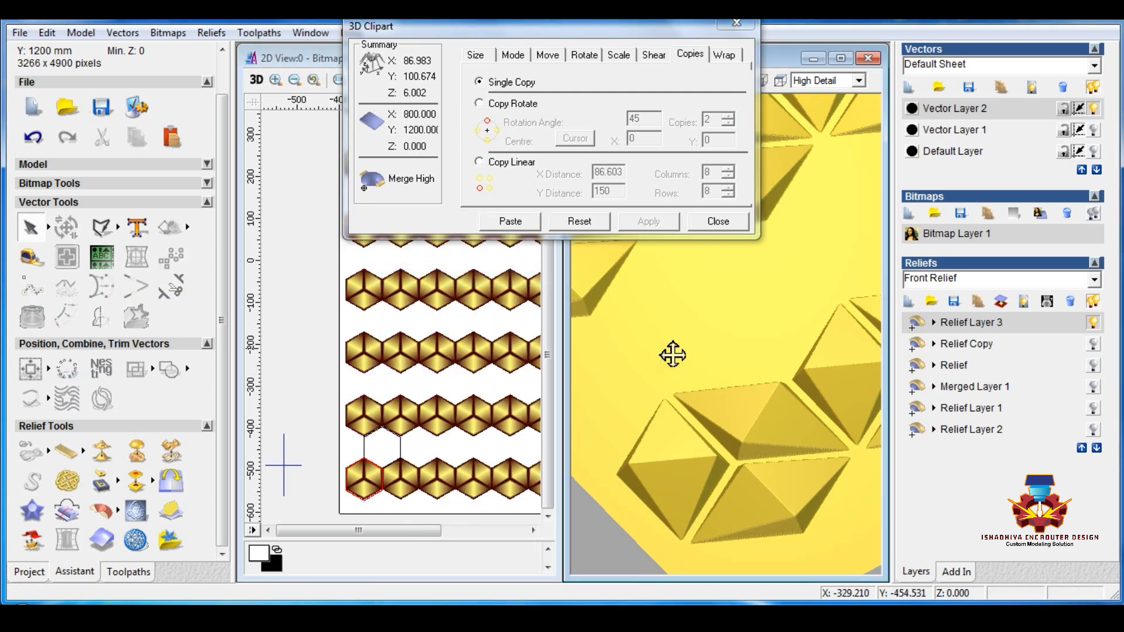
scroll(672, 354, down, 3)
scroll(672, 354, down, 5)
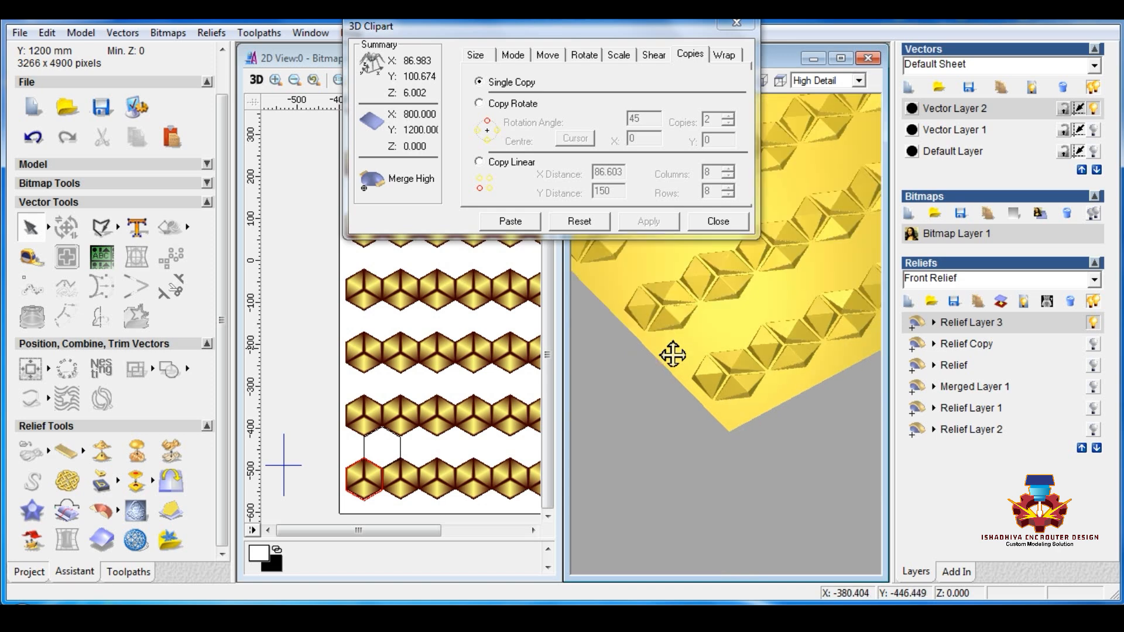
middle_drag(711, 388, 707, 414)
drag(706, 414, 710, 383)
scroll(688, 392, up, 5)
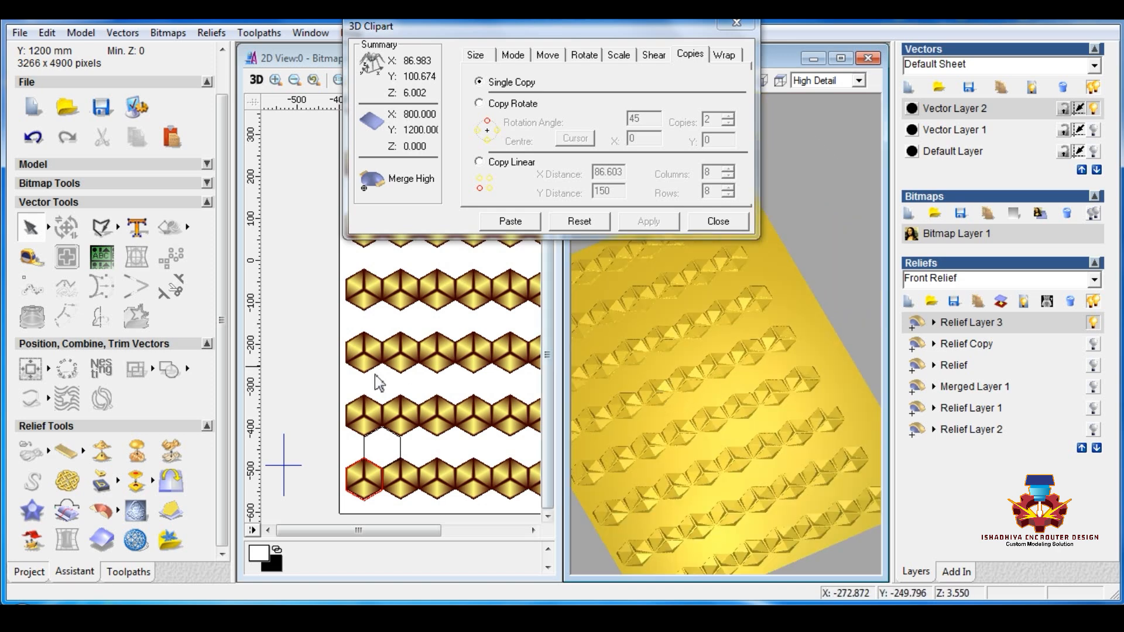
click(311, 392)
scroll(379, 469, up, 2)
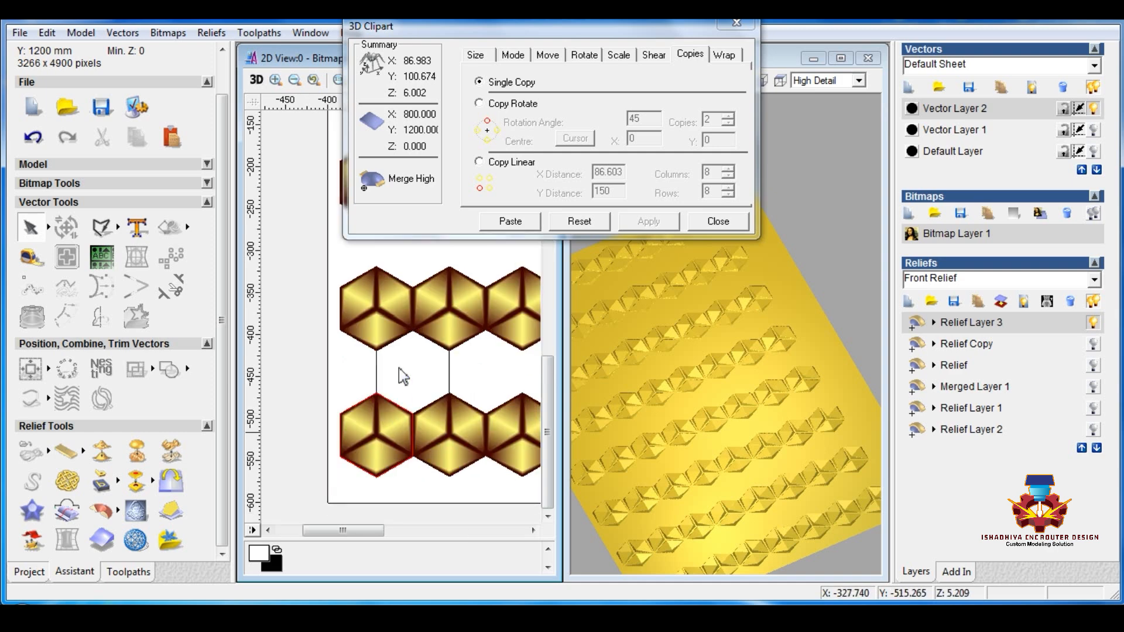
scroll(399, 368, up, 4)
scroll(474, 326, down, 2)
scroll(361, 270, up, 10)
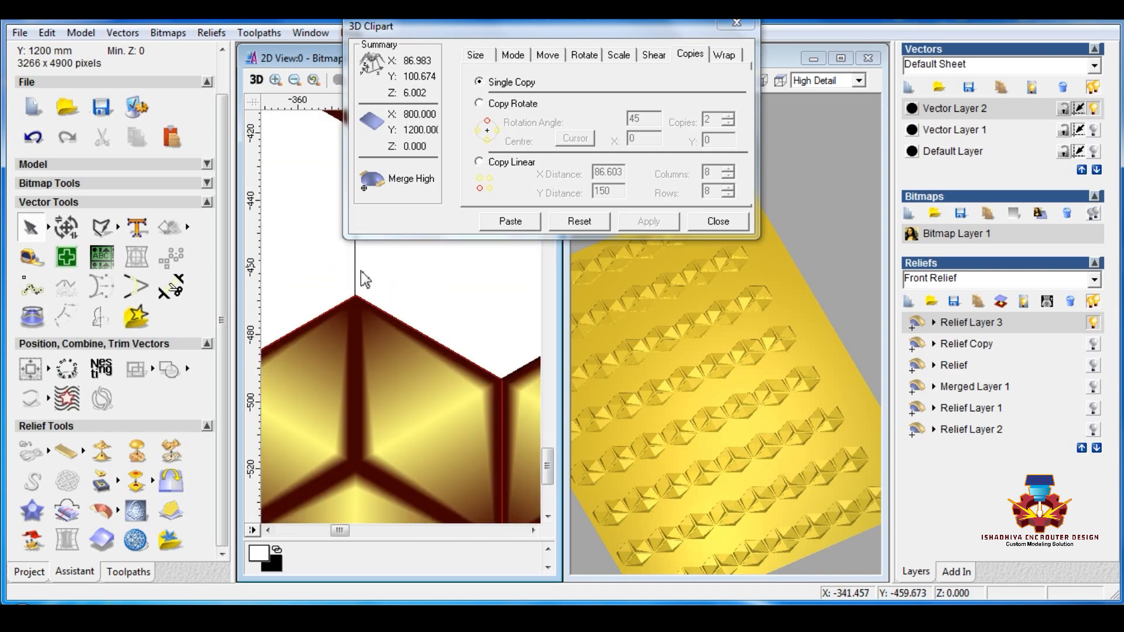
scroll(381, 321, up, 2)
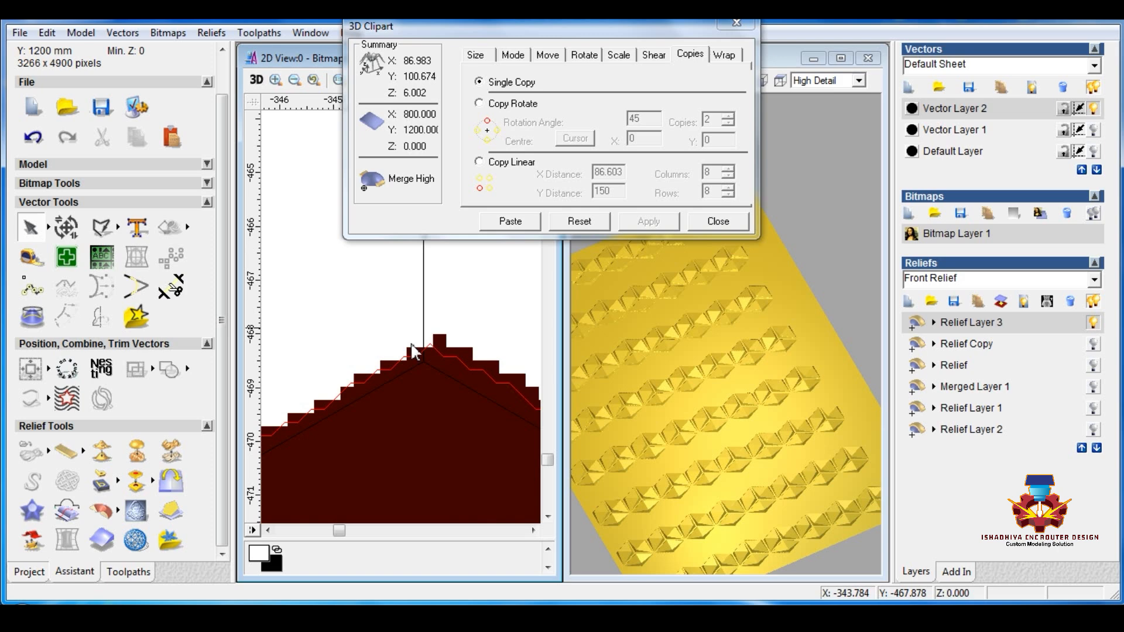
click(447, 354)
shift+click(424, 309)
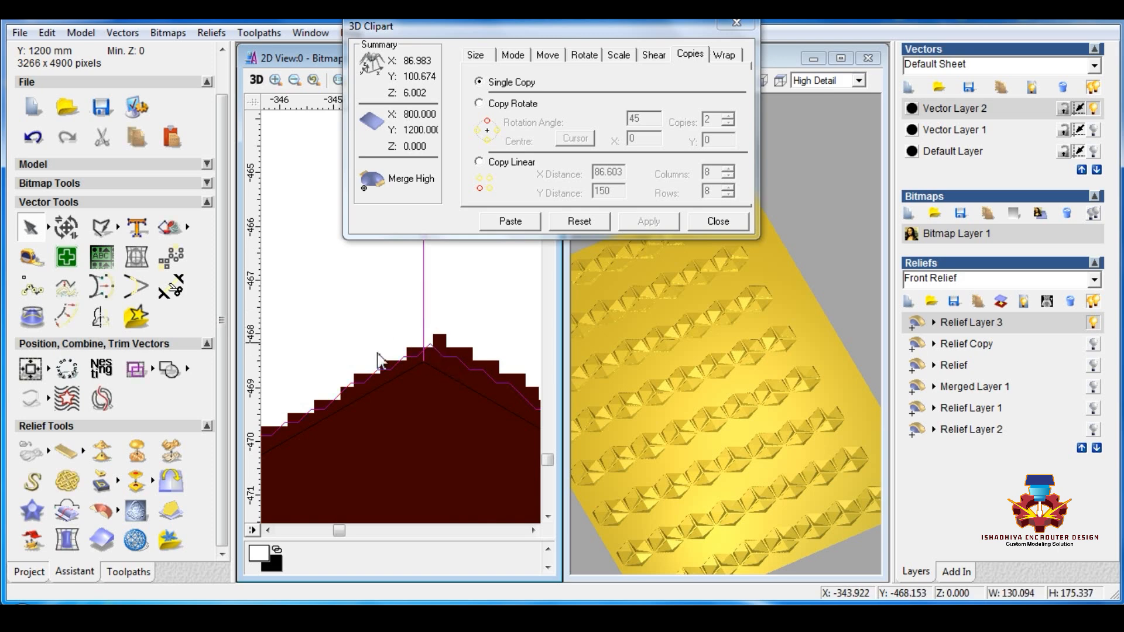
click(28, 372)
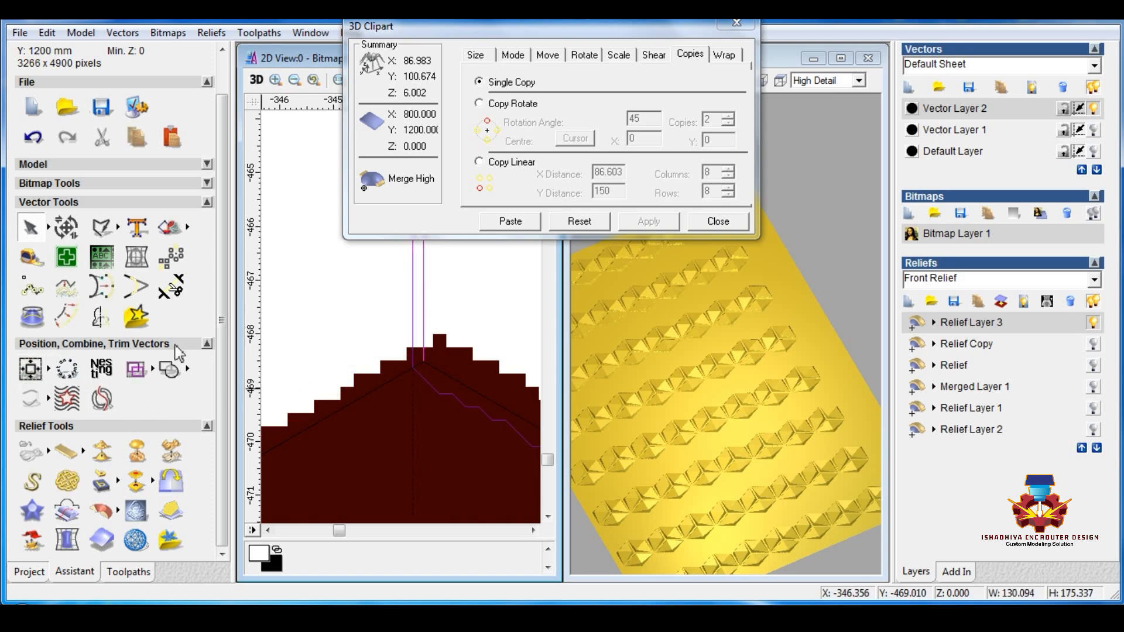
scroll(322, 316, down, 10)
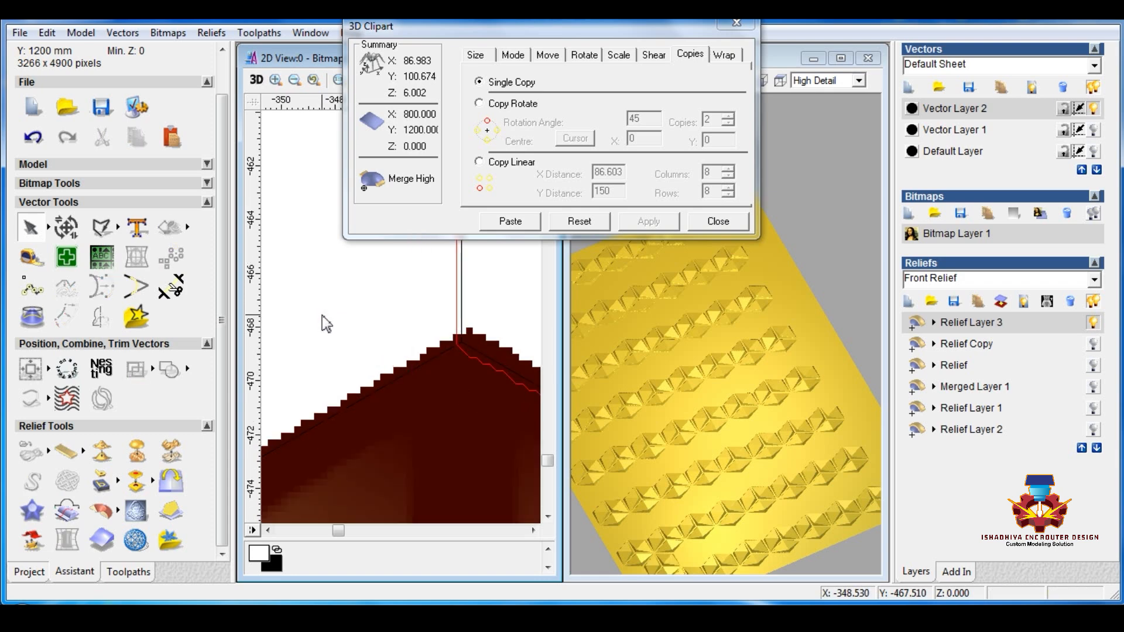
scroll(346, 374, up, 2)
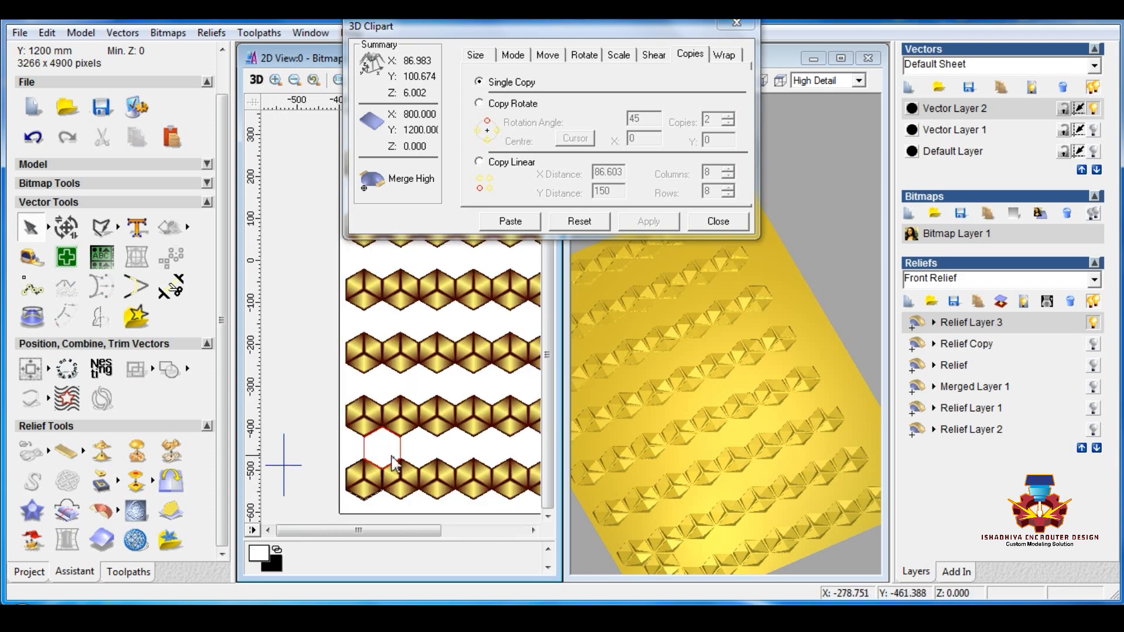
Step: Paste the clipart from the upper hexagon as another 8 by 8 set of linear copies spaced 86.603 by 150, and close 3D Clipart
click(480, 162)
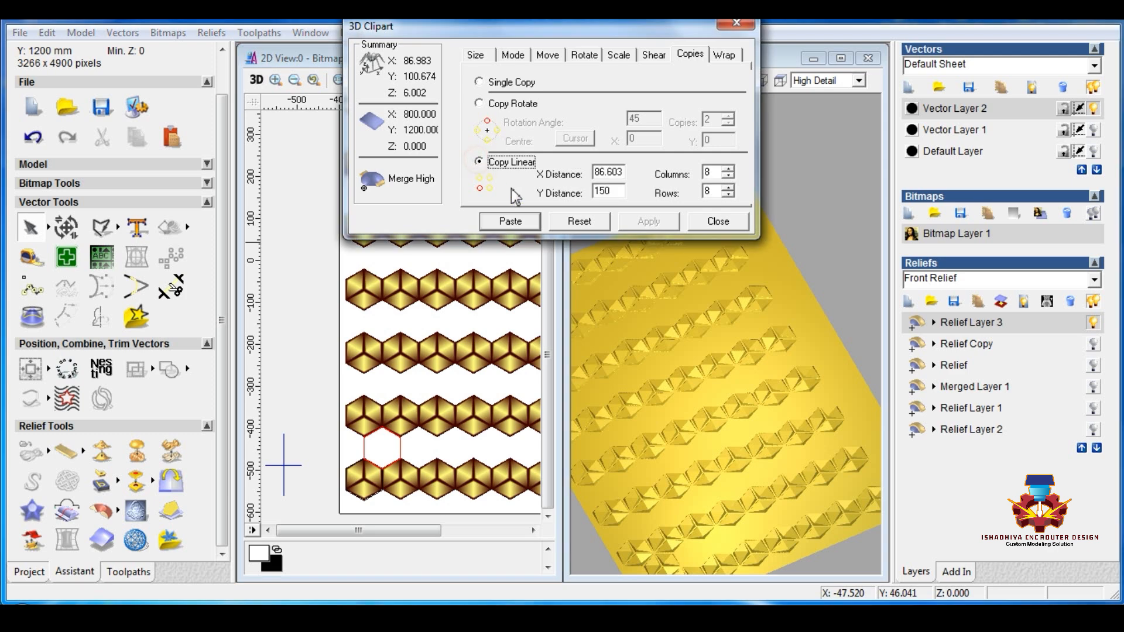
click(530, 222)
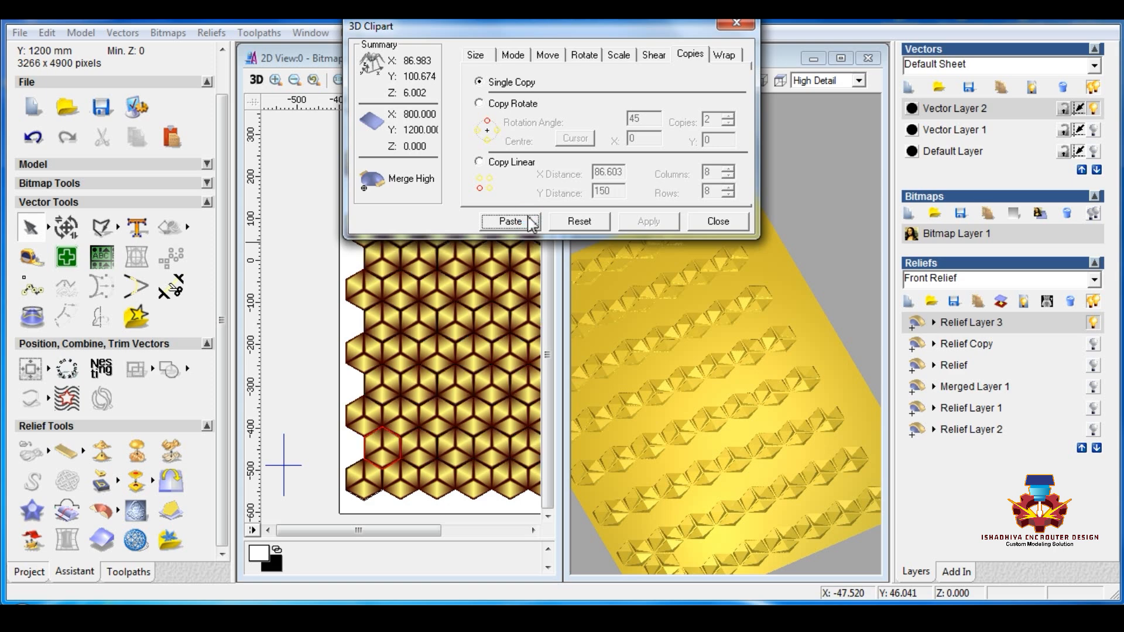
click(719, 222)
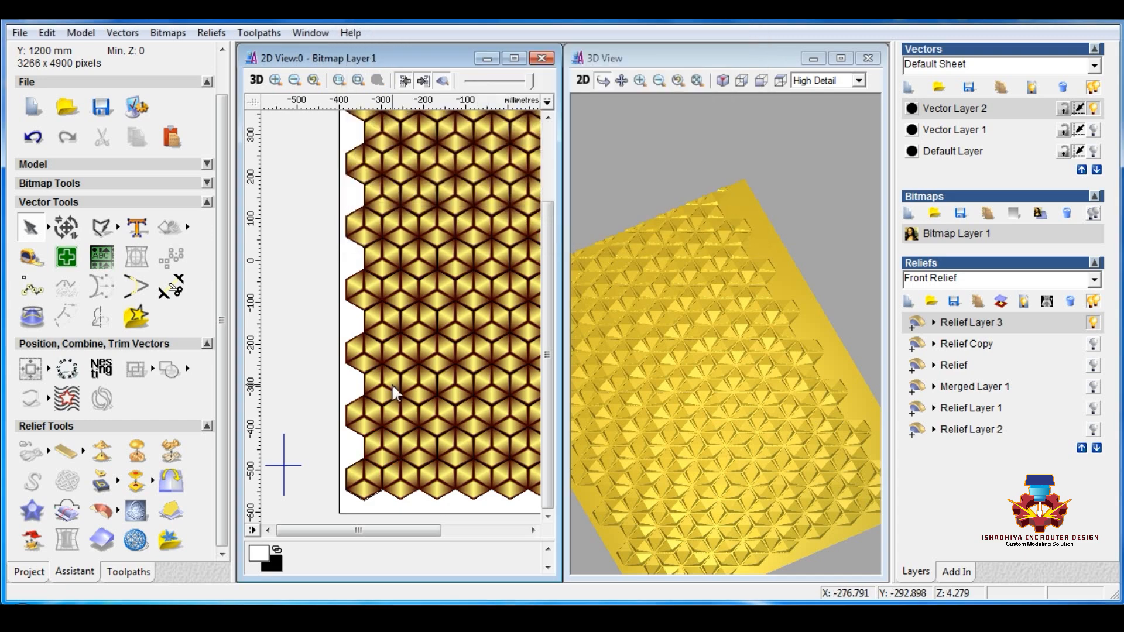
Step: Delete the outline vectors left by the second set of clipart copies
right_click(378, 313)
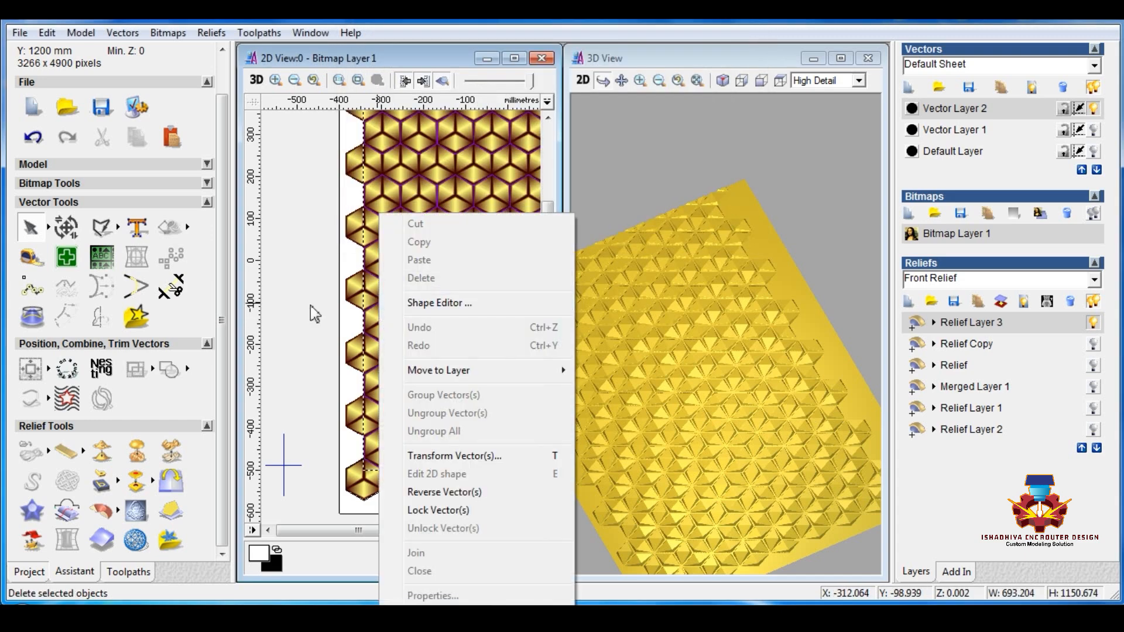
click(304, 296)
click(371, 303)
right_click(380, 300)
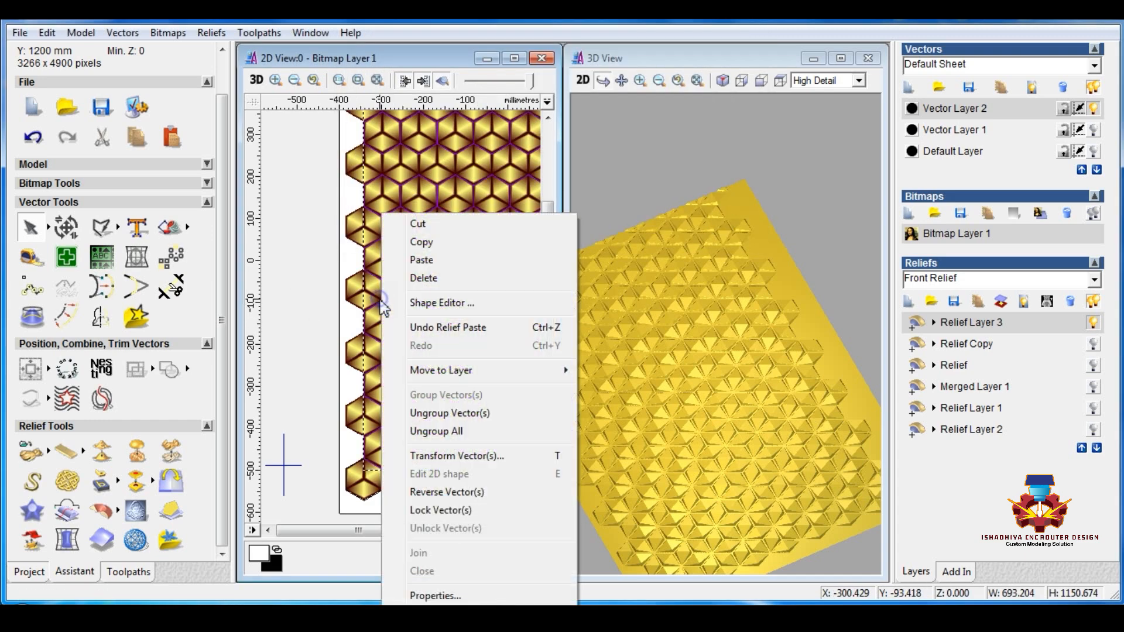
click(422, 278)
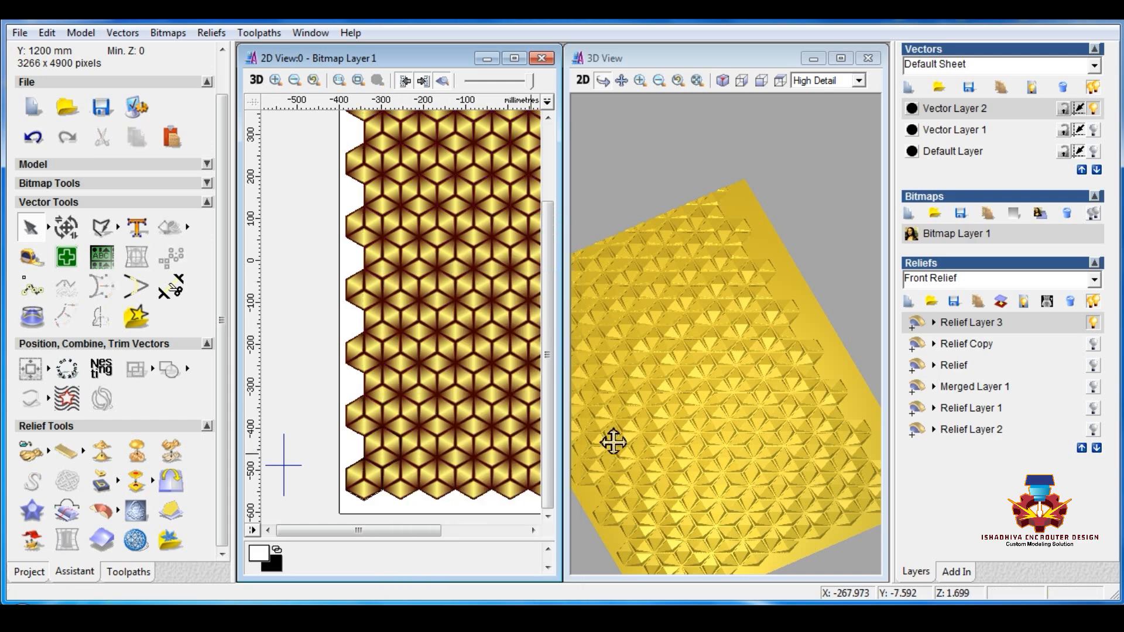
Step: Add a new relief layer and make Relief Layer 3 the active layer again
drag(660, 295, 722, 376)
click(908, 302)
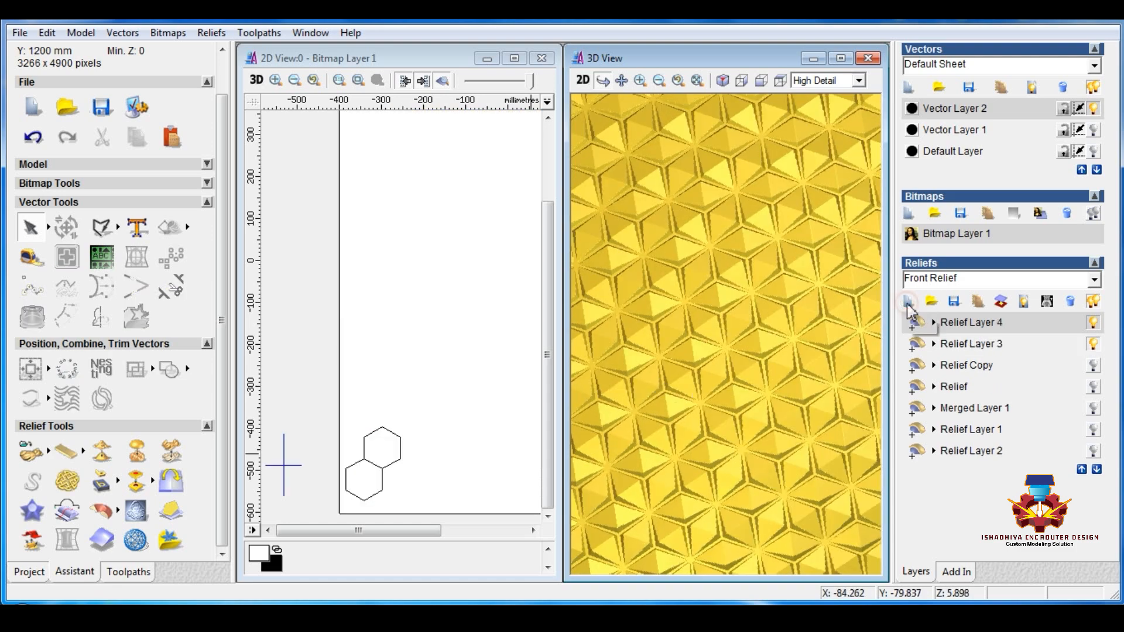
click(422, 348)
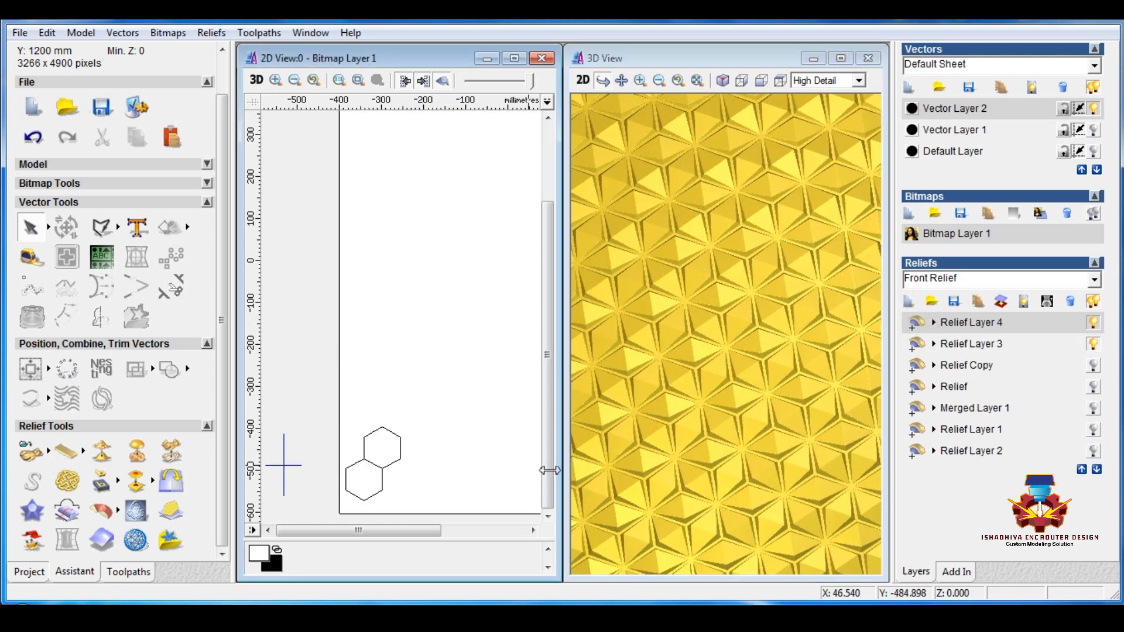
click(963, 345)
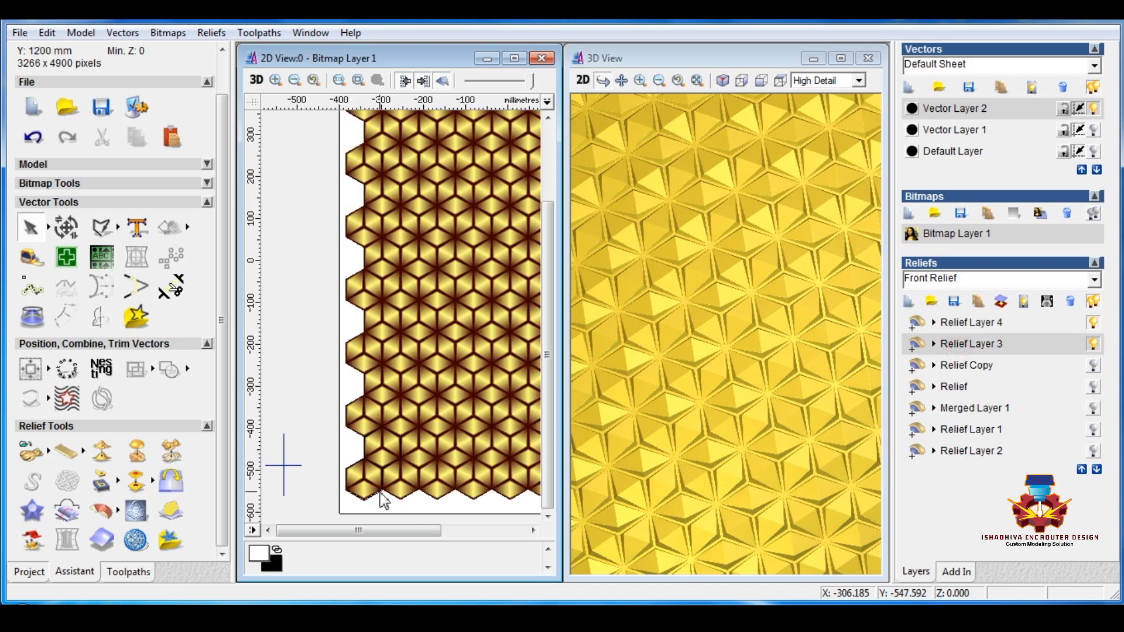
Step: Create a new vector layer and draw a circle about 16.7 mm in diameter on the lower-left vertex of the panel's bottom-left hexagon
scroll(384, 501, up, 2)
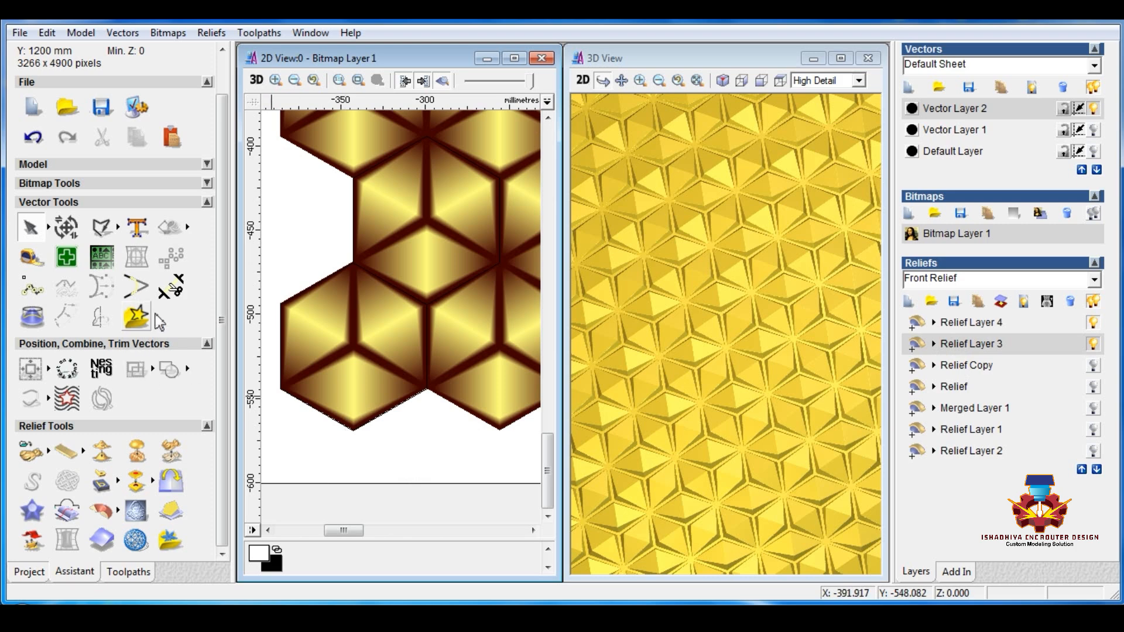
click(910, 87)
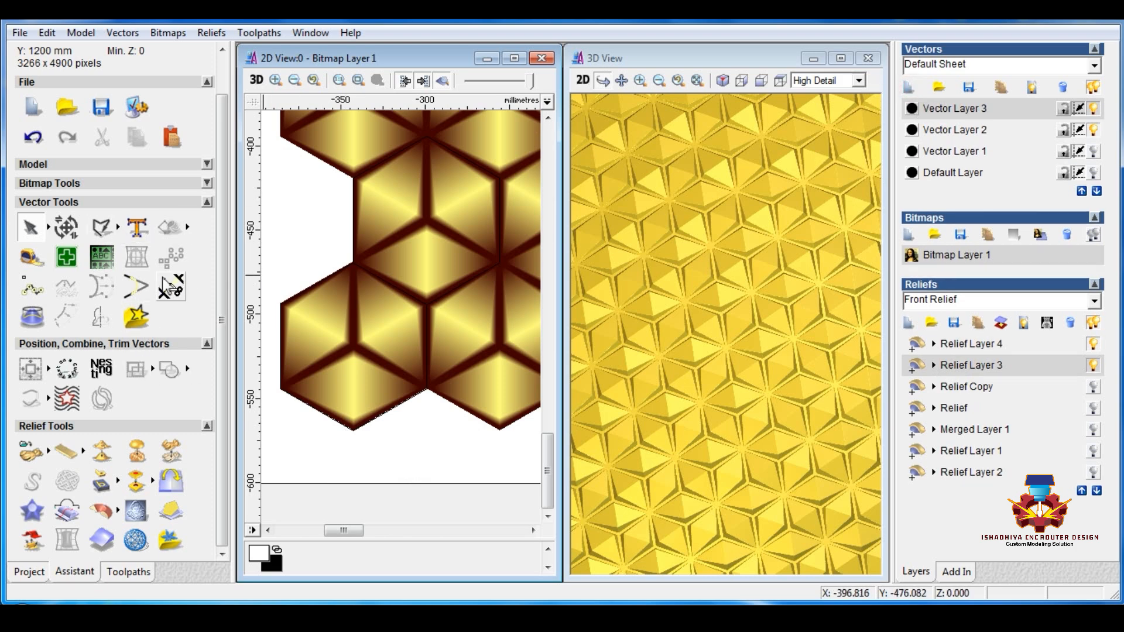
mouse_move(120, 227)
click(161, 226)
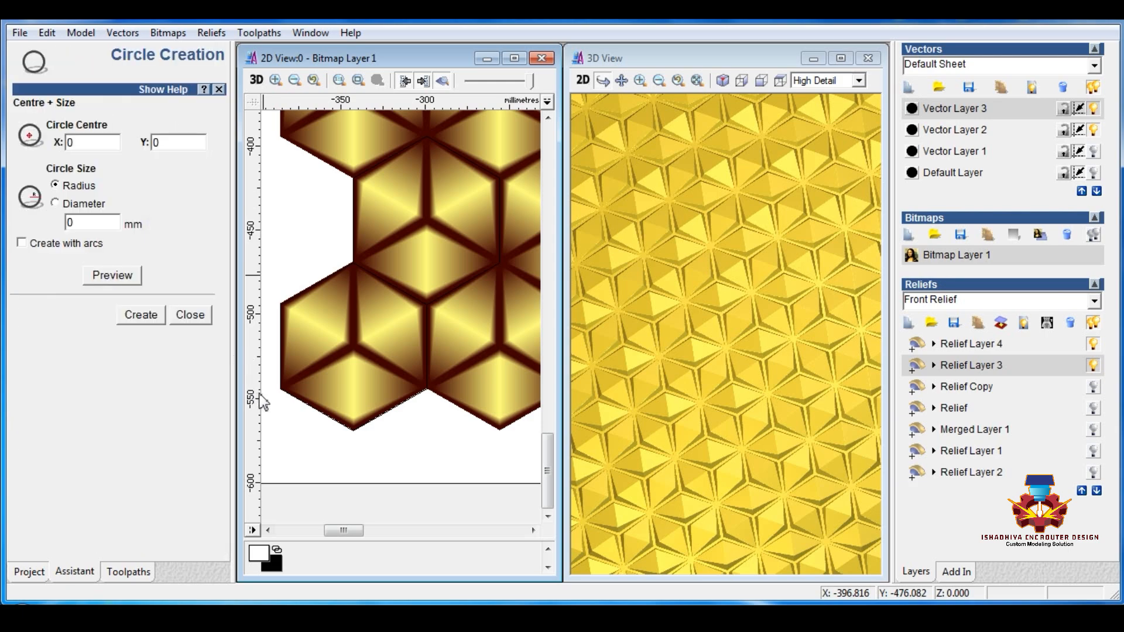
drag(275, 389, 290, 389)
click(190, 316)
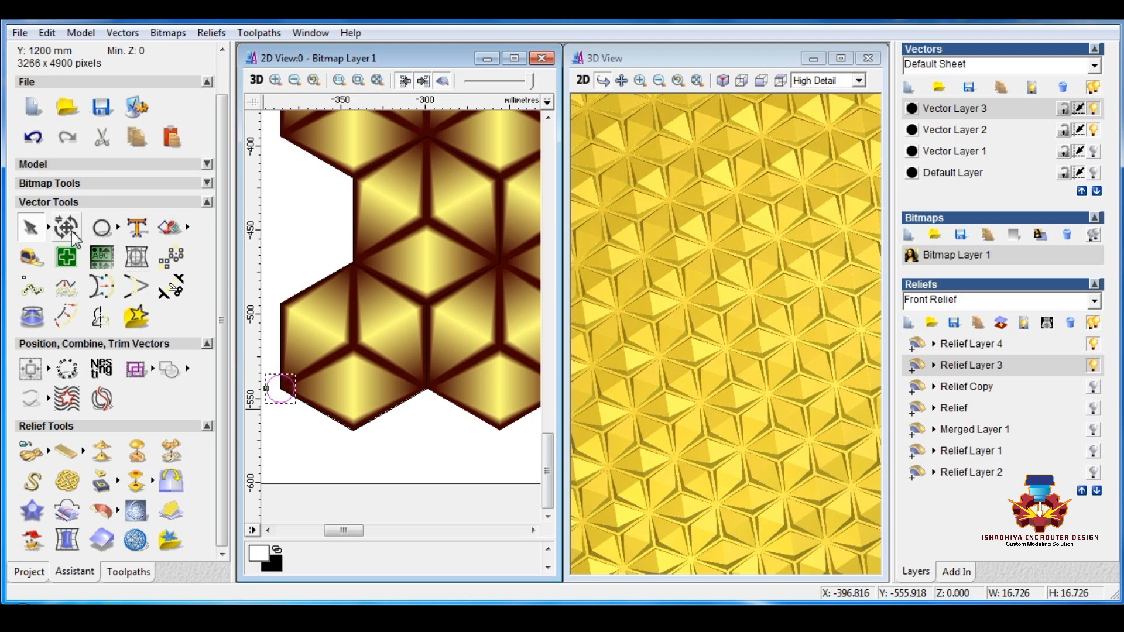
Step: Resize the circle to 15 mm wide and high with width and height linked
click(69, 228)
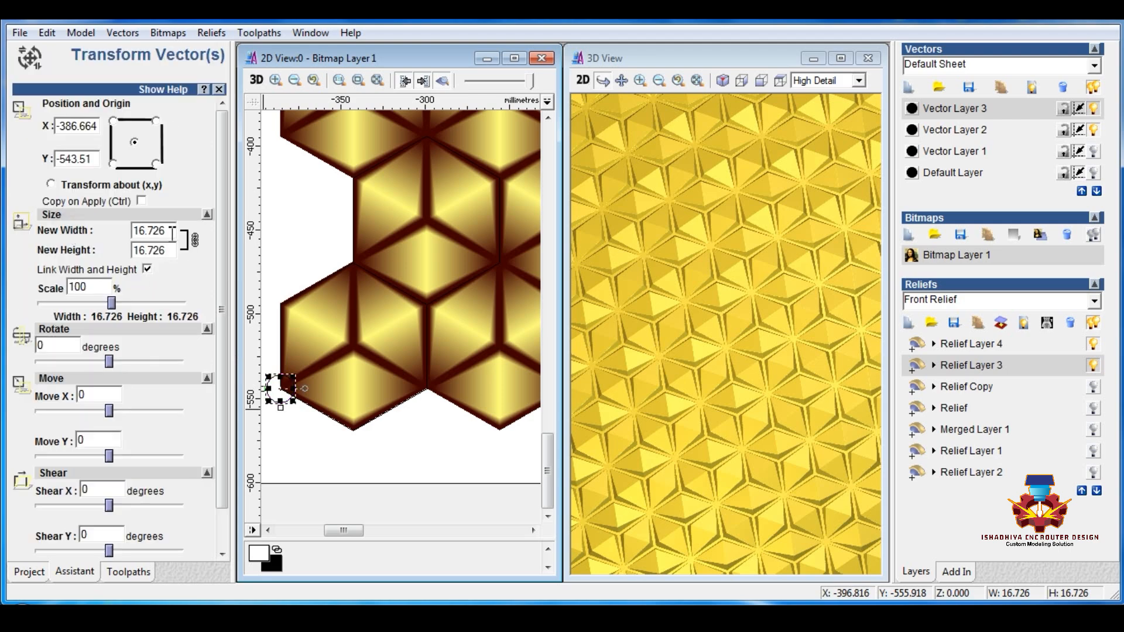
drag(172, 233, 108, 240)
text(15)
scroll(170, 271, down, 1)
click(142, 534)
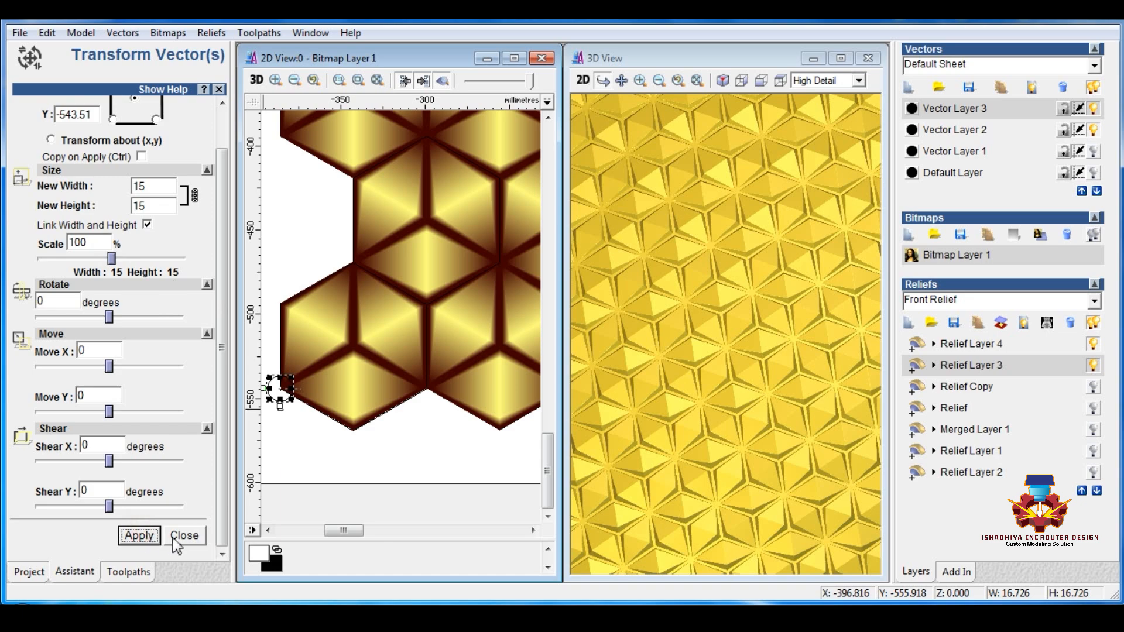
click(177, 536)
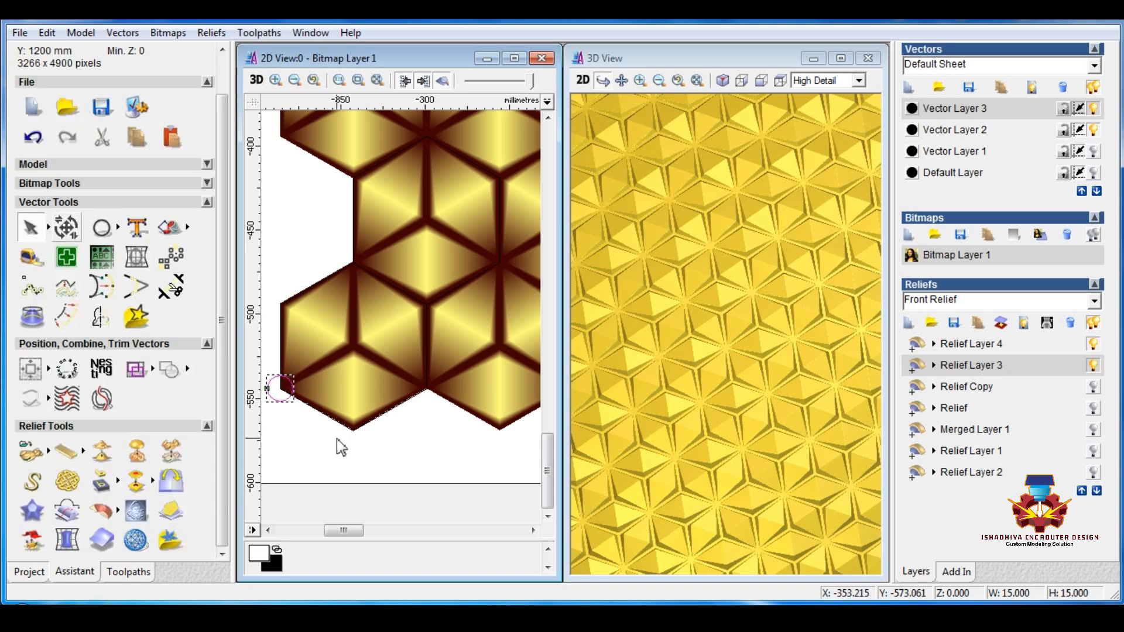
Step: Copy the 15 mm circle onto the top vertex of the bottom-left hexagon and adjust its position to sit centred there
drag(280, 389, 338, 264)
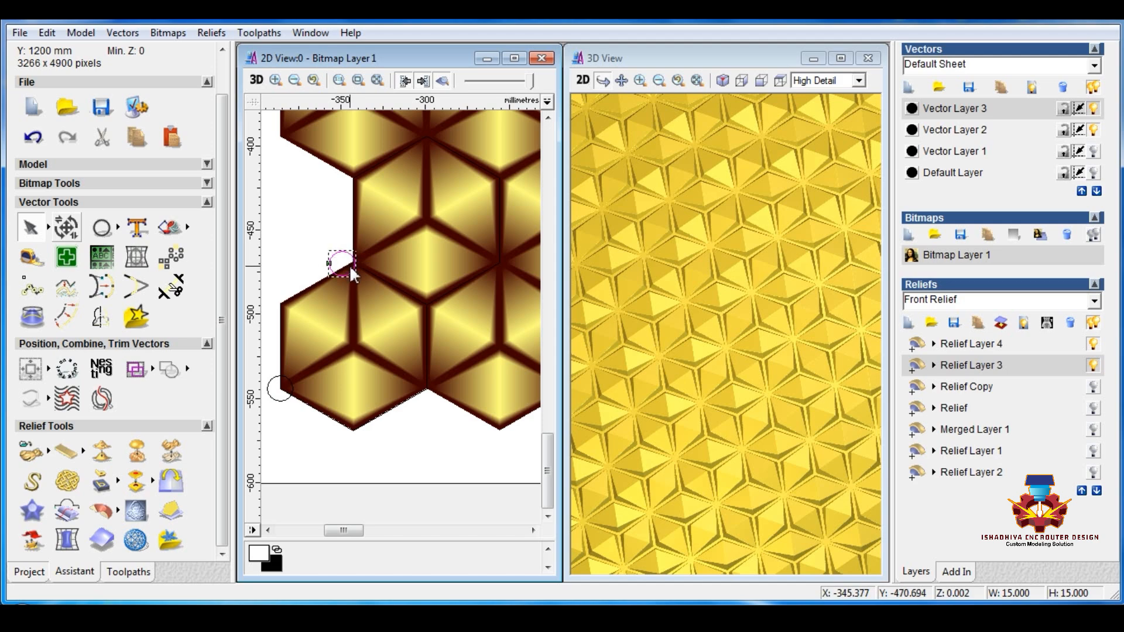
scroll(349, 265, up, 2)
drag(385, 313, 409, 310)
scroll(408, 322, down, 2)
scroll(391, 341, down, 2)
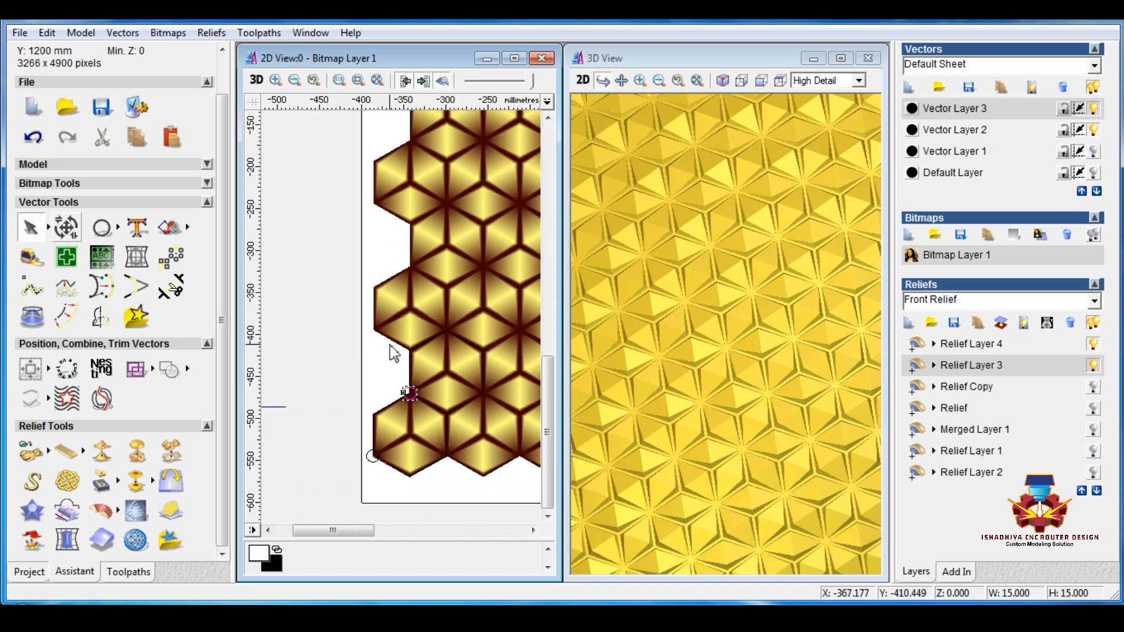
Step: Open Block Copy for the two circles and move the crossed reference lines fully into view in the empty area beside the panel
drag(344, 466, 414, 381)
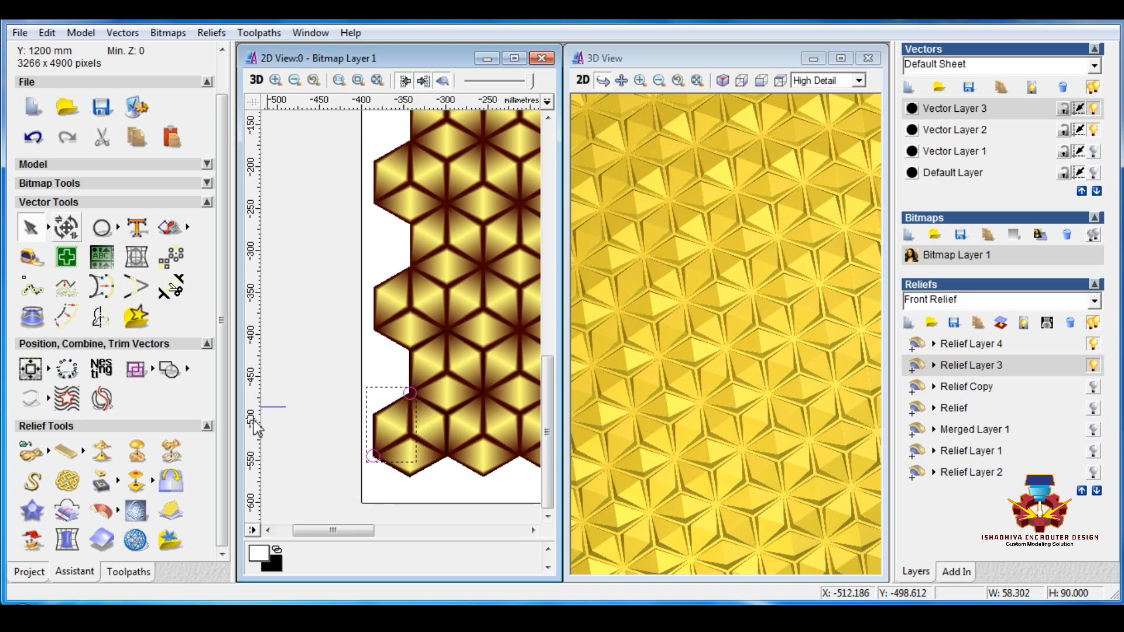
click(173, 258)
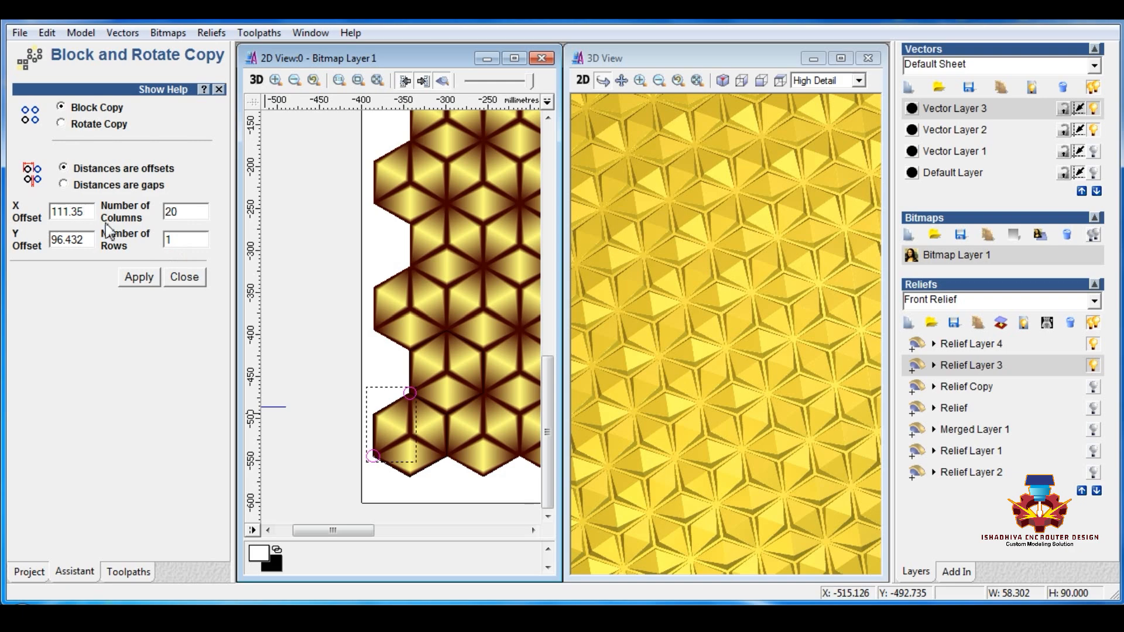
double_click(279, 406)
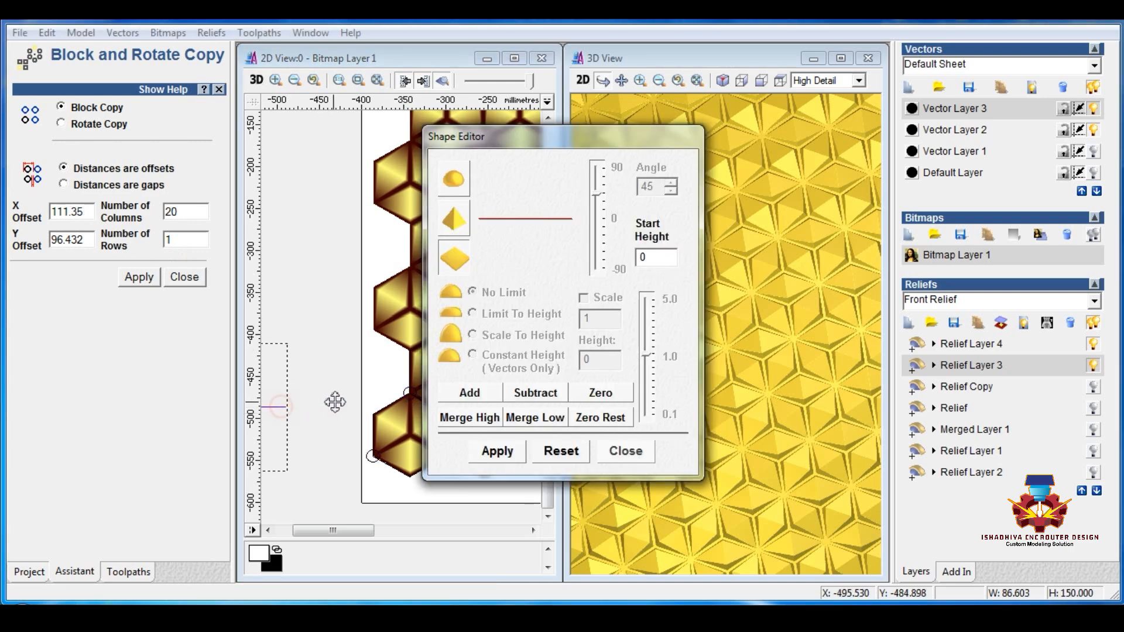
click(626, 451)
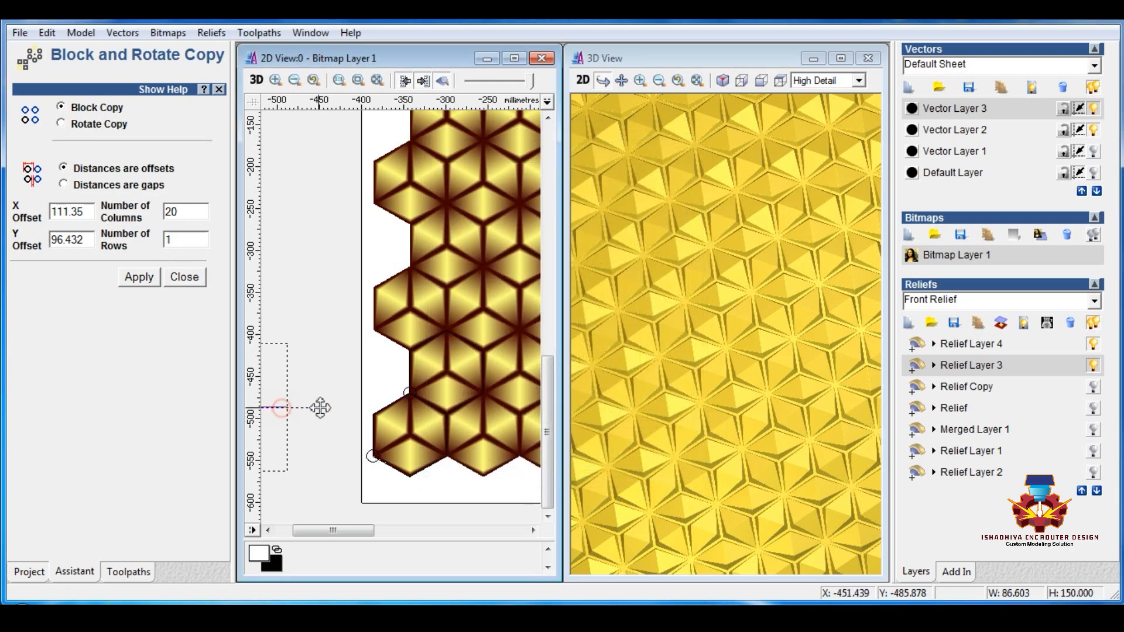
mouse_move(320, 407)
mouse_down()
mouse_move(351, 404)
mouse_move(312, 418)
mouse_up()
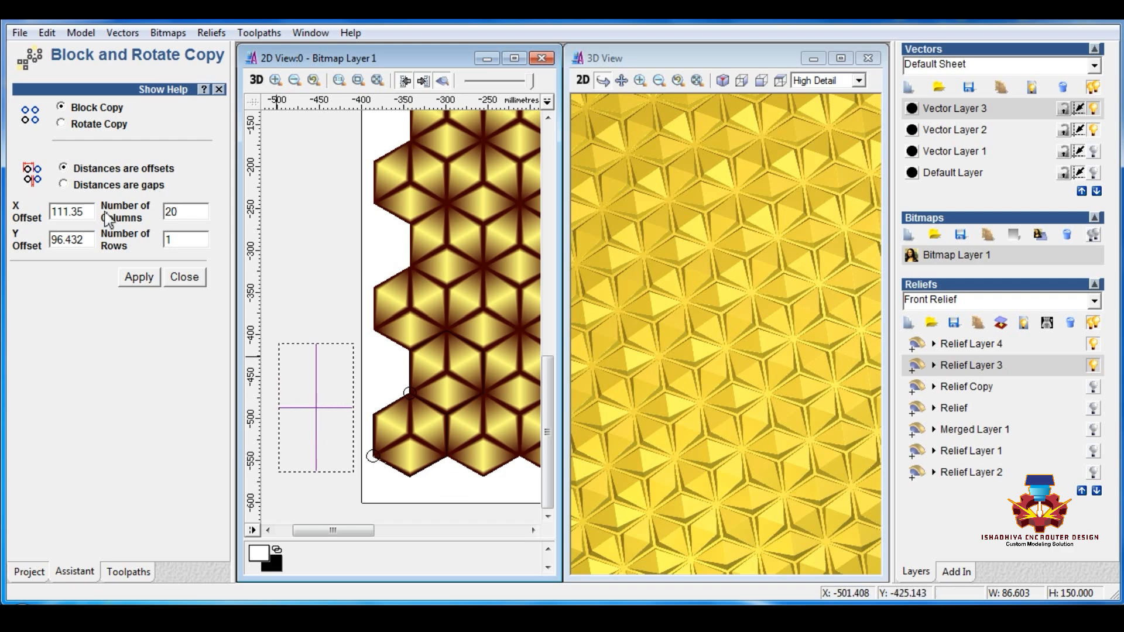
drag(82, 212, 43, 213)
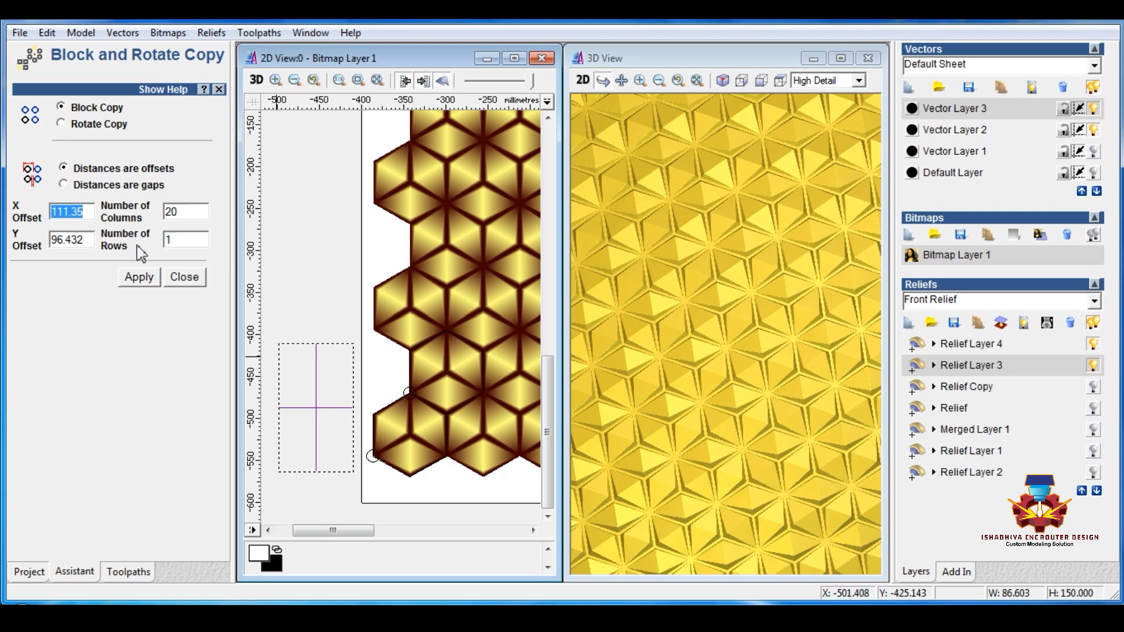
text(86.)
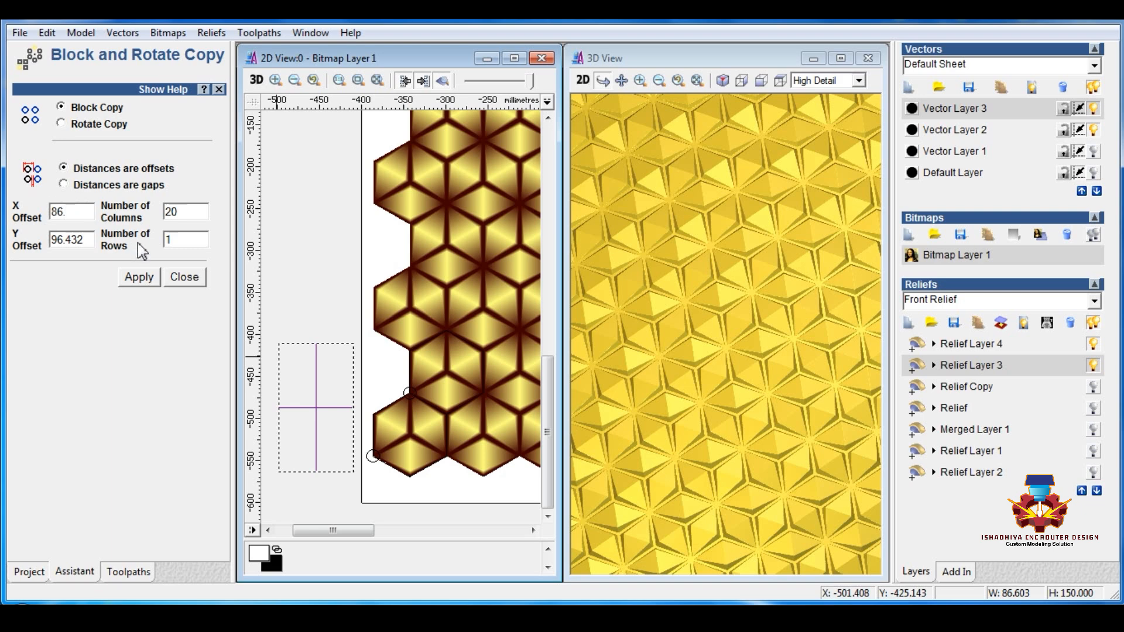
text(603)
drag(194, 214, 108, 216)
drag(88, 242, 46, 248)
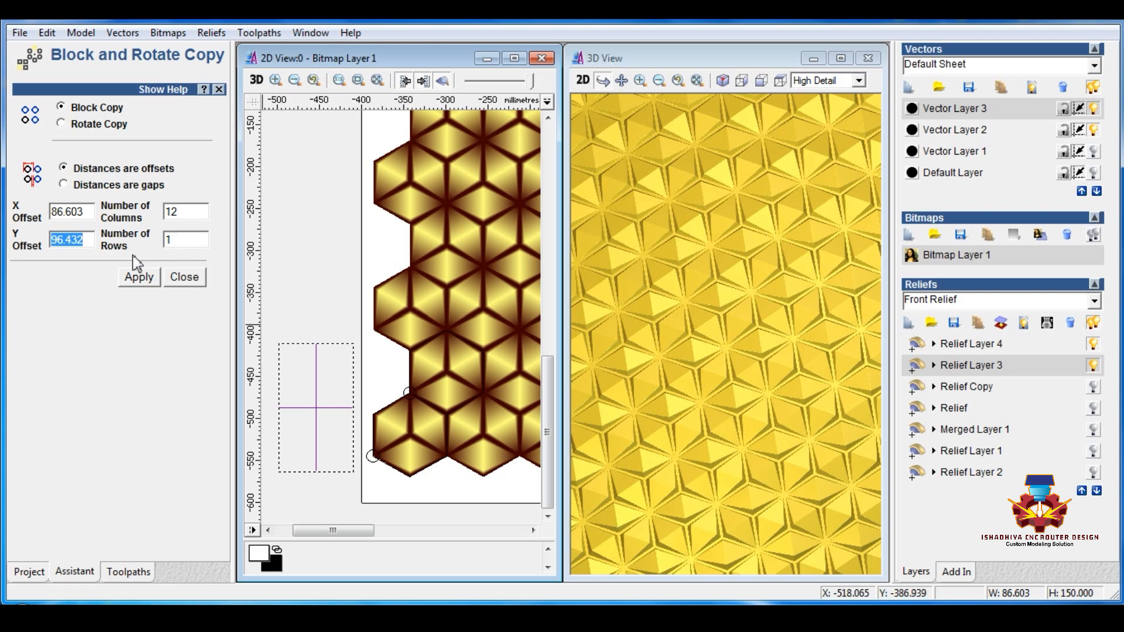
click(185, 279)
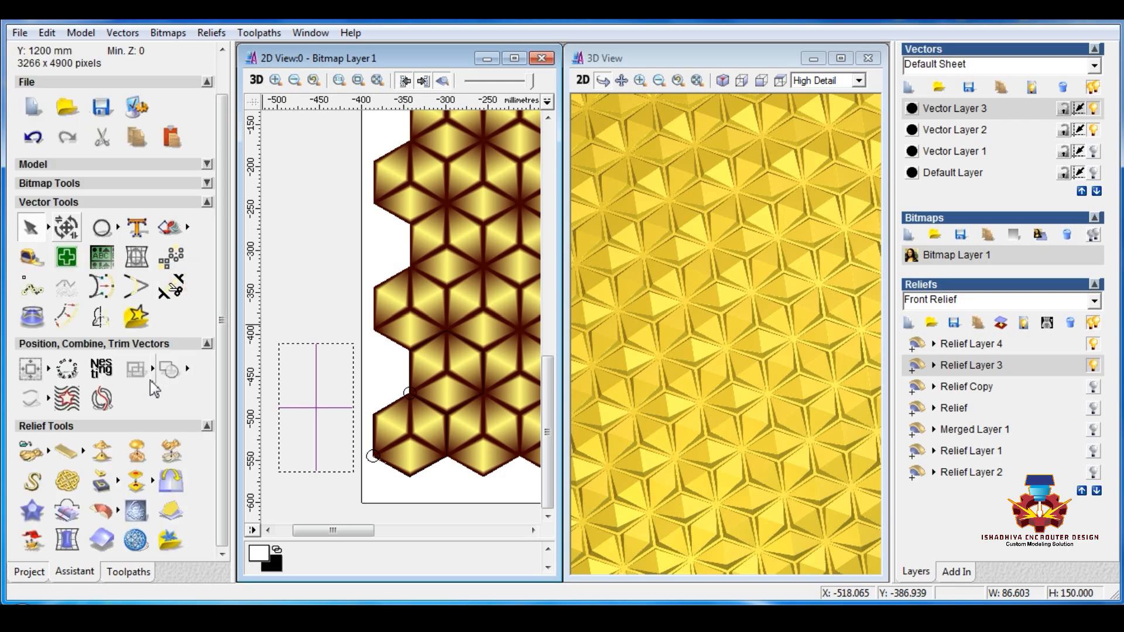
Step: Draw a straight polyline between the centres of the two circles and move it to the empty area beside the panel
click(118, 229)
click(191, 228)
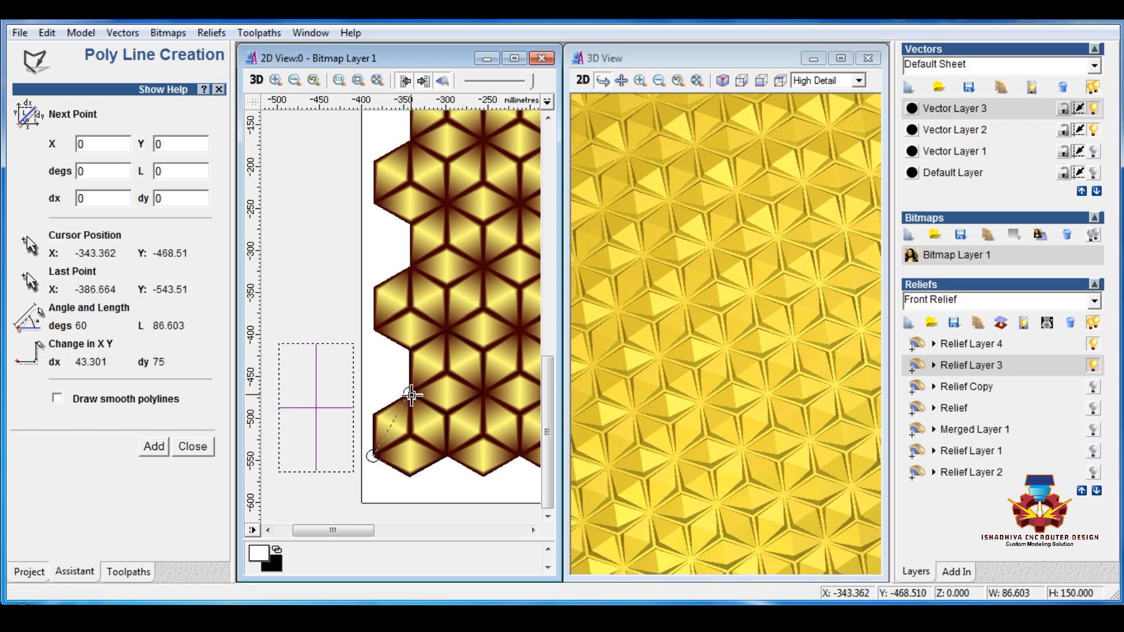
click(410, 392)
key(Escape)
drag(396, 429, 294, 325)
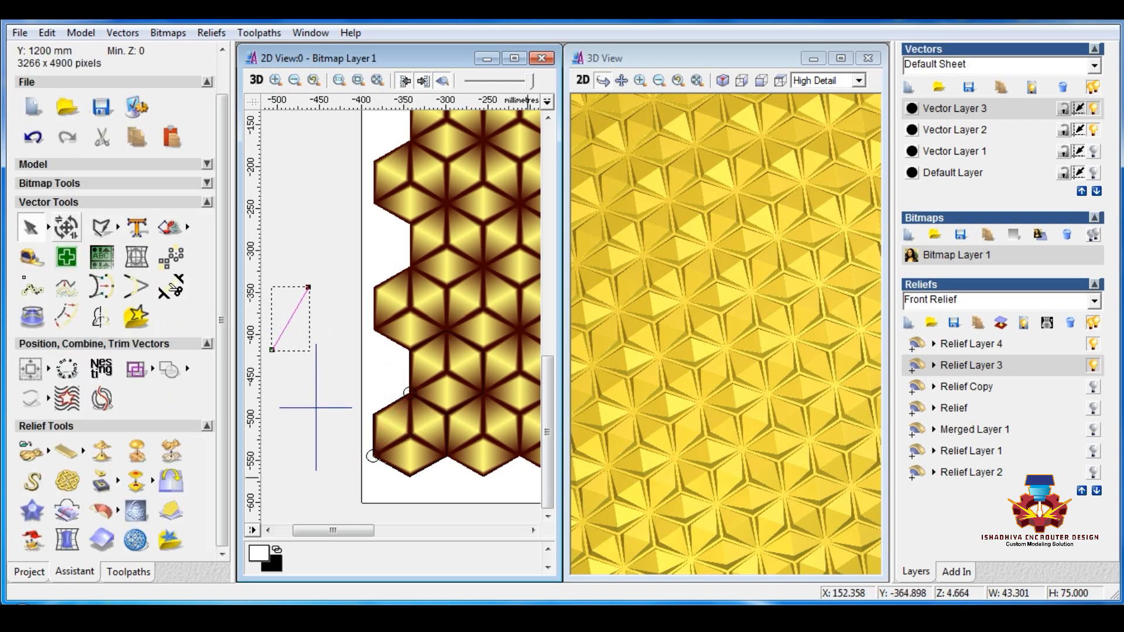
Step: Set the Block Copy offsets to X 86.603 and Y 75, checking the crossed lines' width, and select both 15 mm circles
click(170, 256)
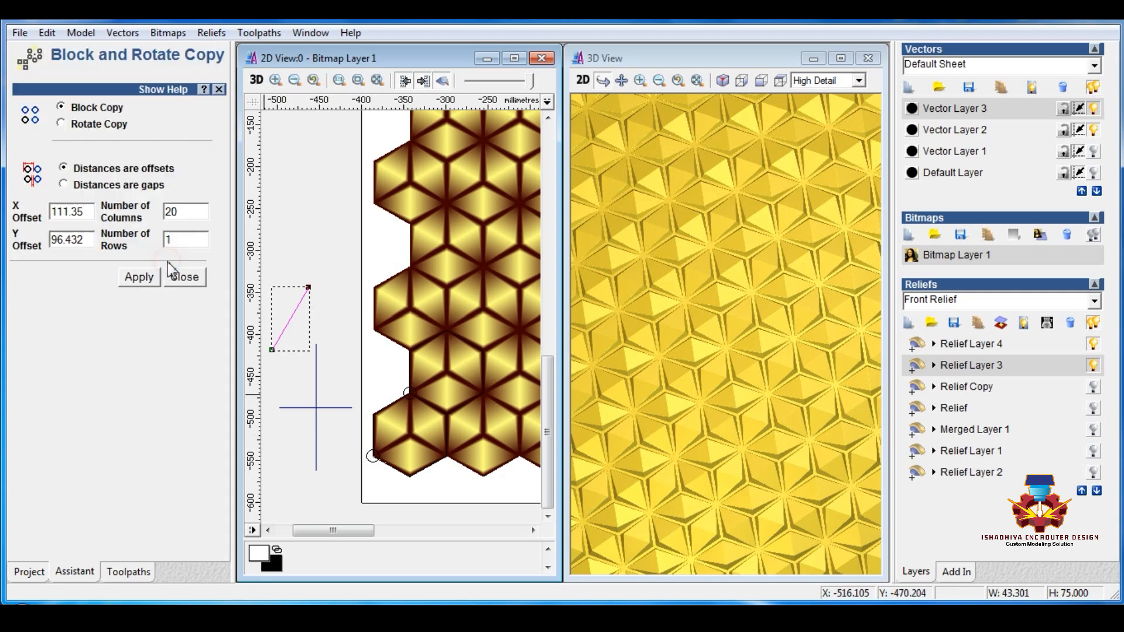
drag(82, 210, 41, 212)
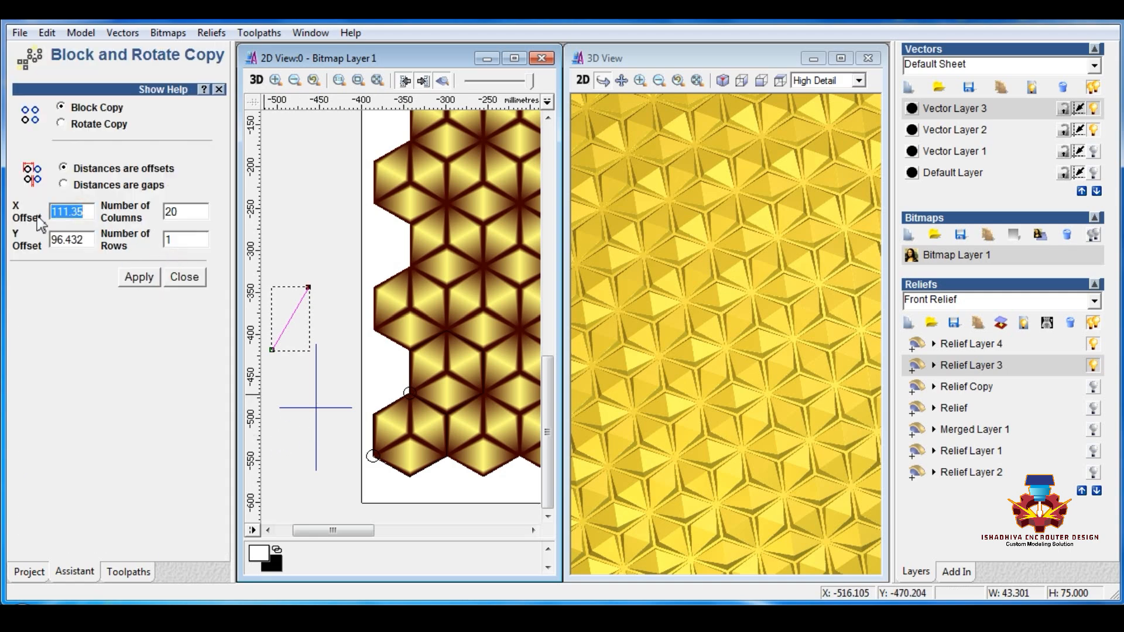
text(86.60)
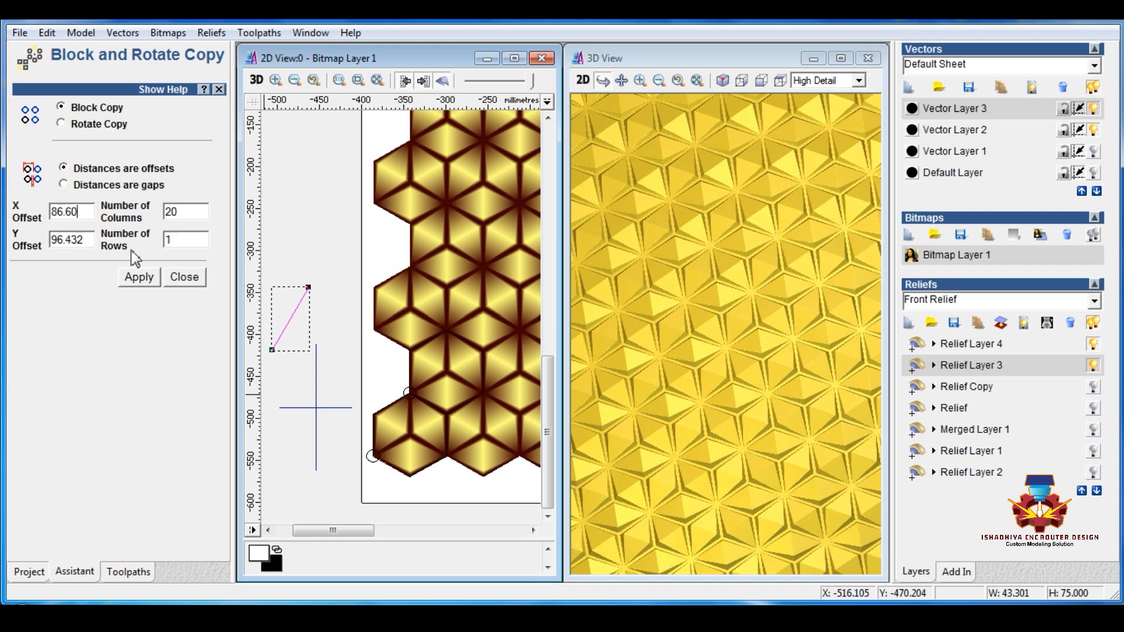
drag(82, 239, 20, 244)
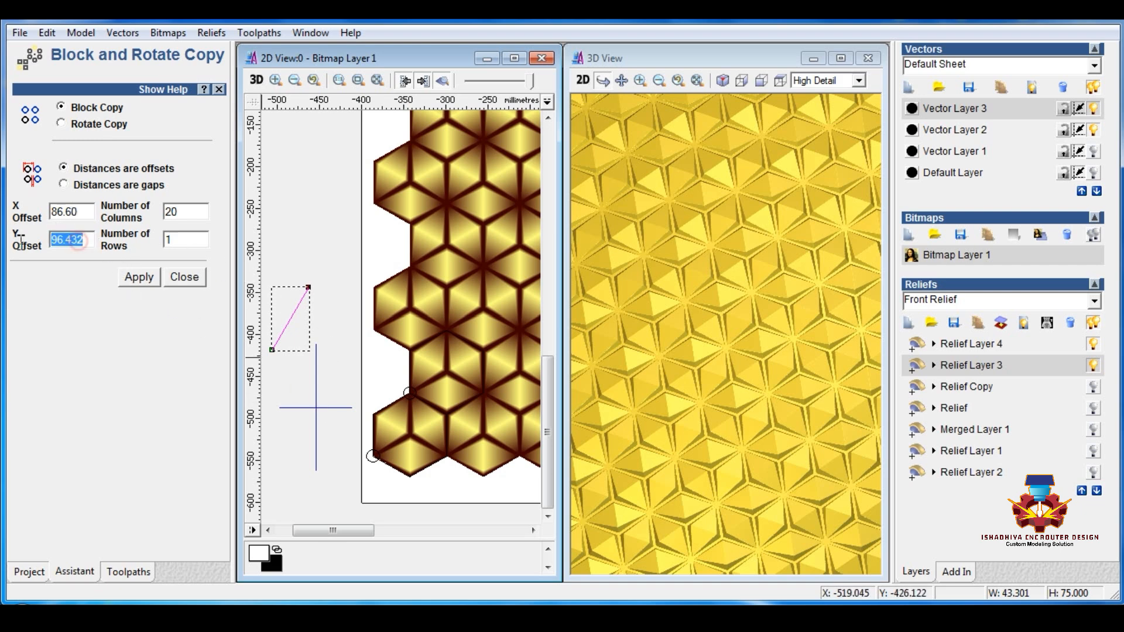
text(75)
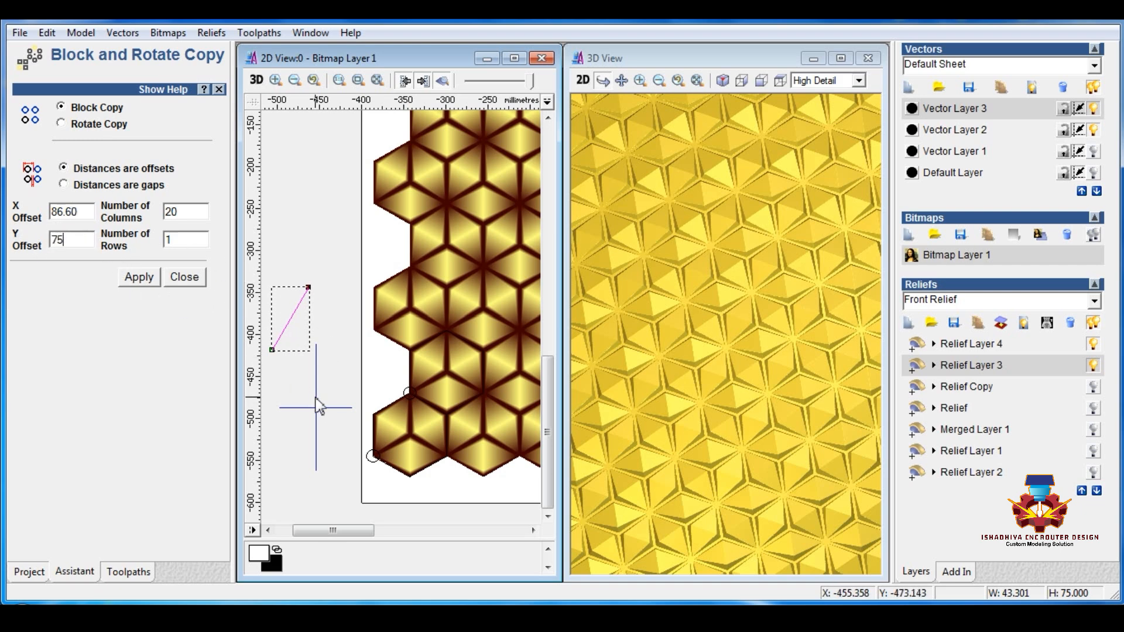
click(315, 397)
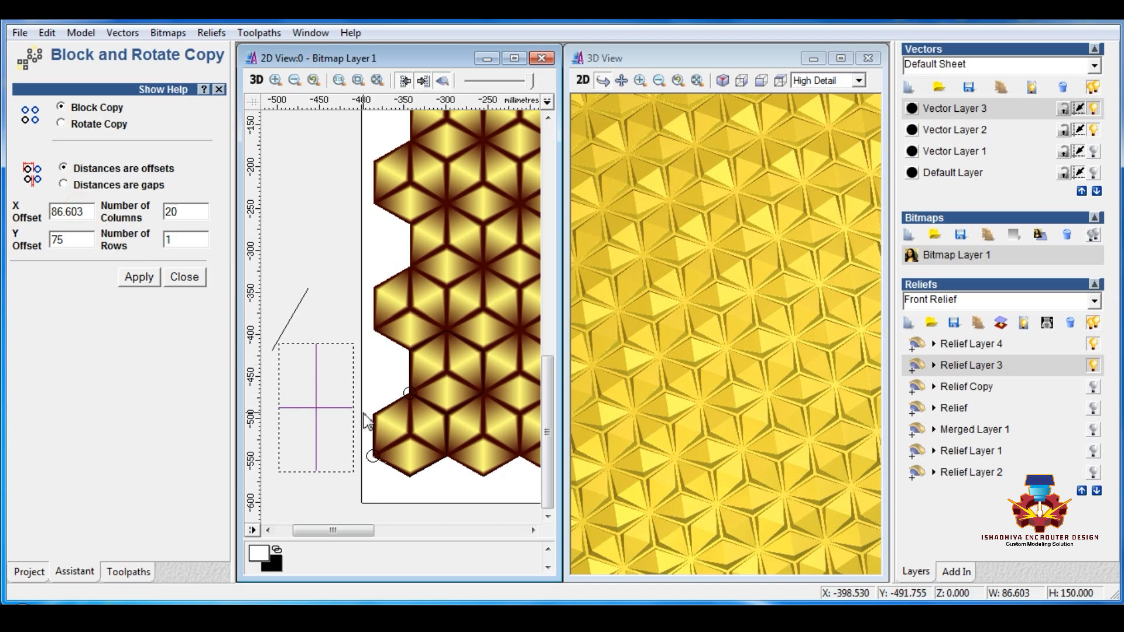
click(409, 392)
shift+click(365, 456)
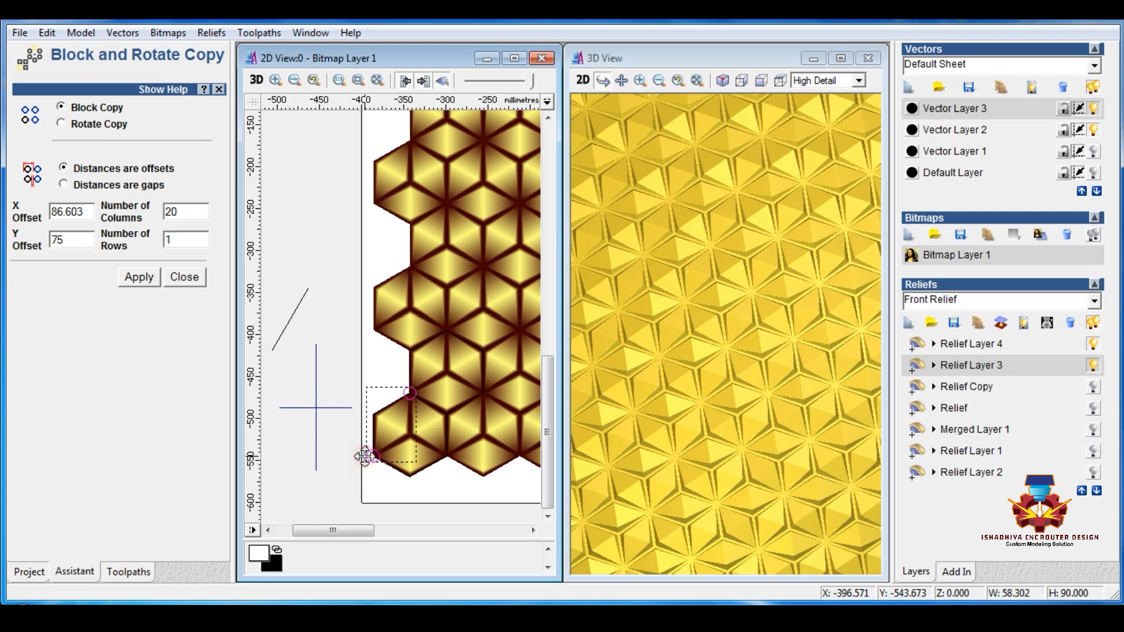
Step: Block-copy the two circles into 25 columns and 1 row with the Y offset set to 1
drag(185, 242, 53, 240)
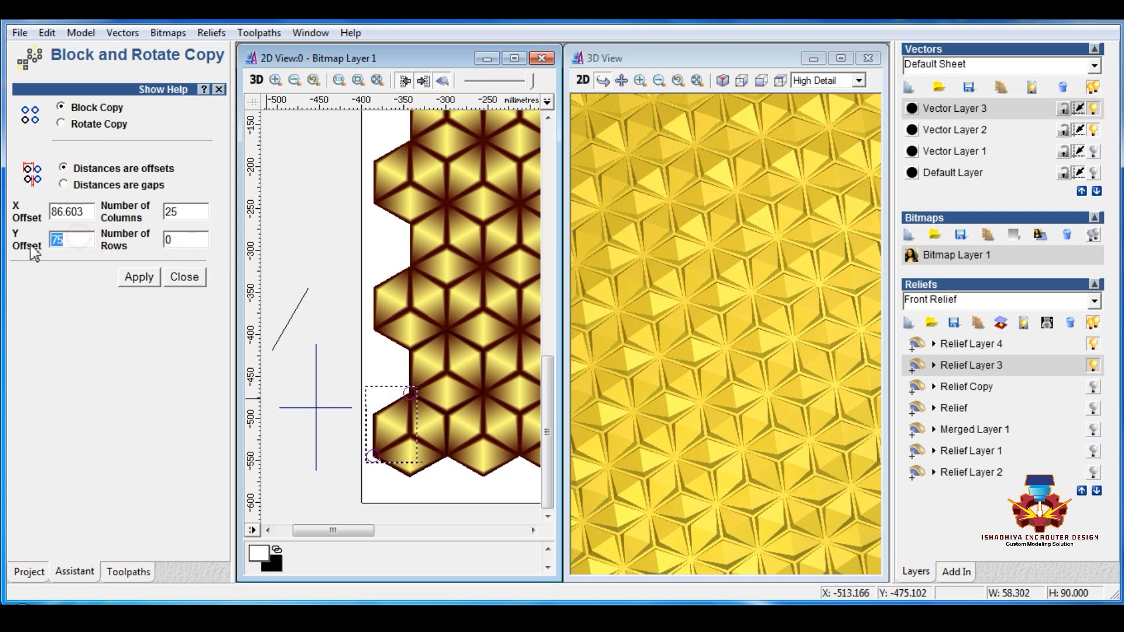
text(0)
click(138, 278)
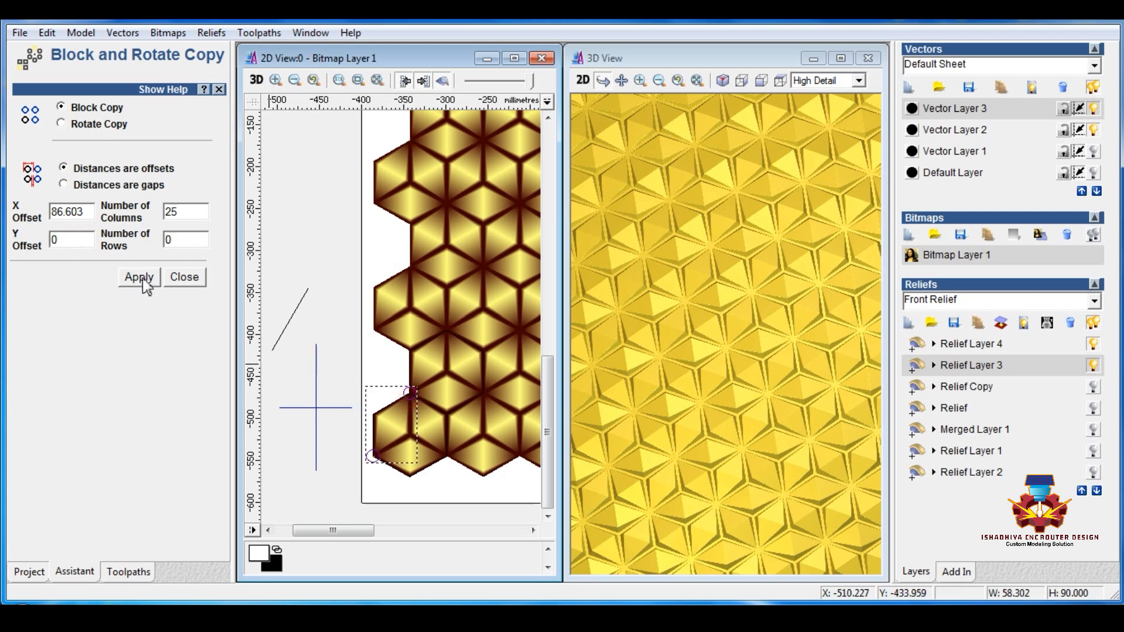
text(1)
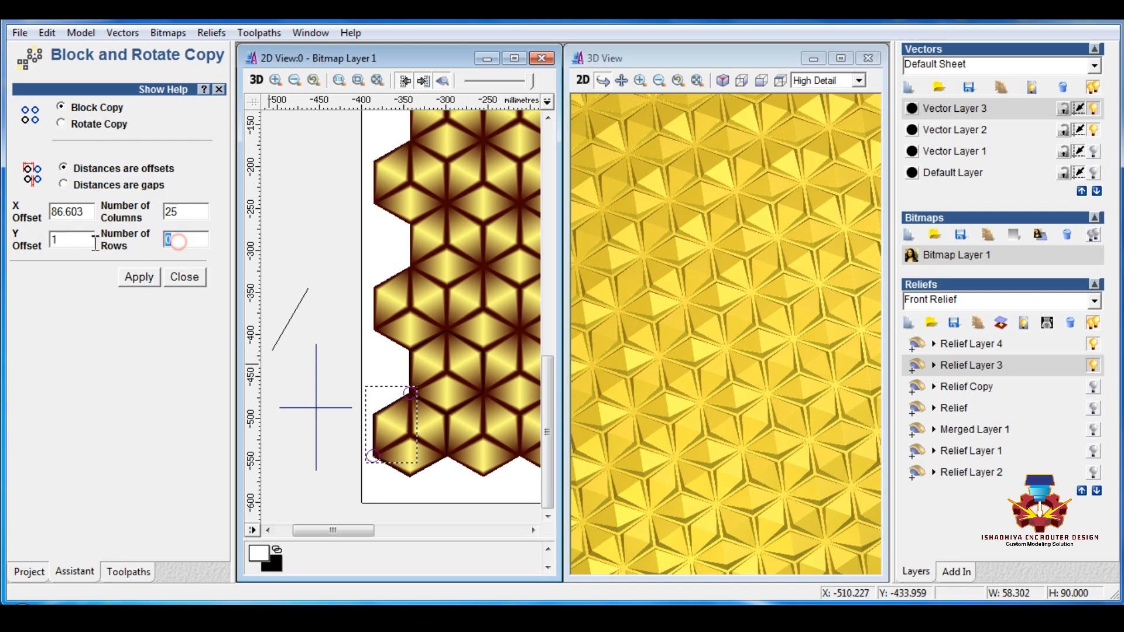
text(1)
click(139, 277)
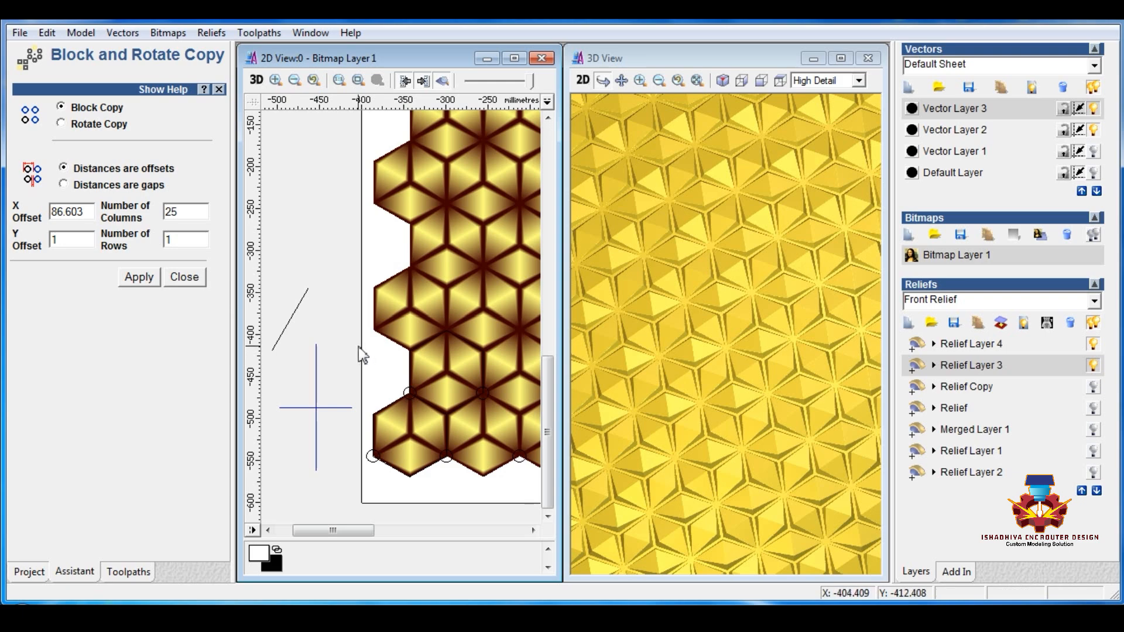
Step: Delete the surplus circles that extend beyond the panel's right edge
scroll(358, 347, down, 2)
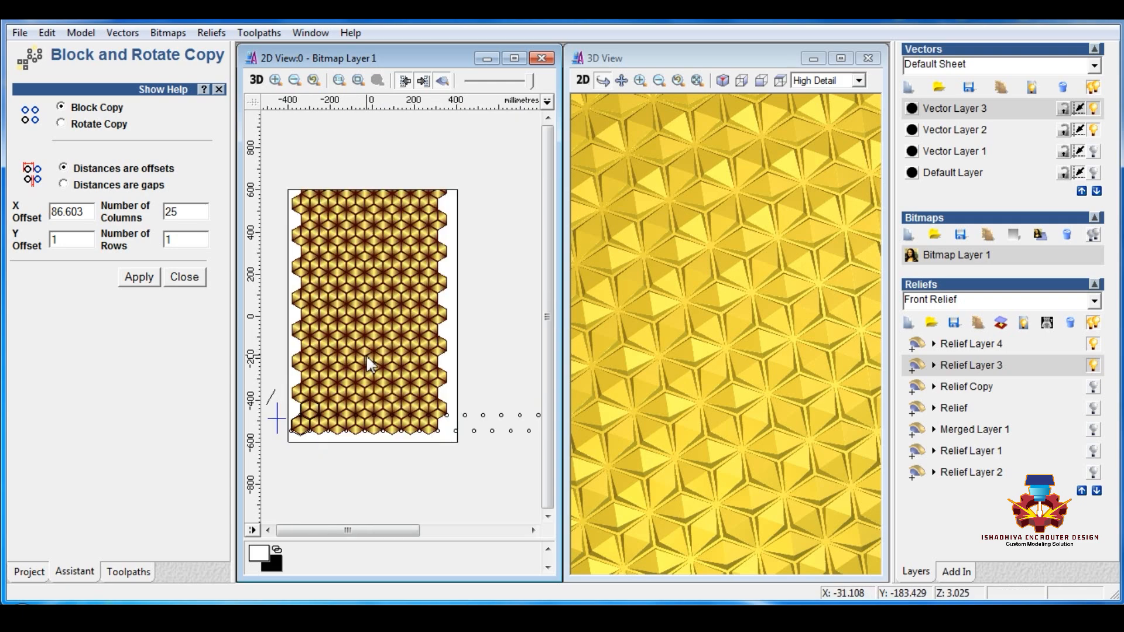
scroll(461, 446, down, 1)
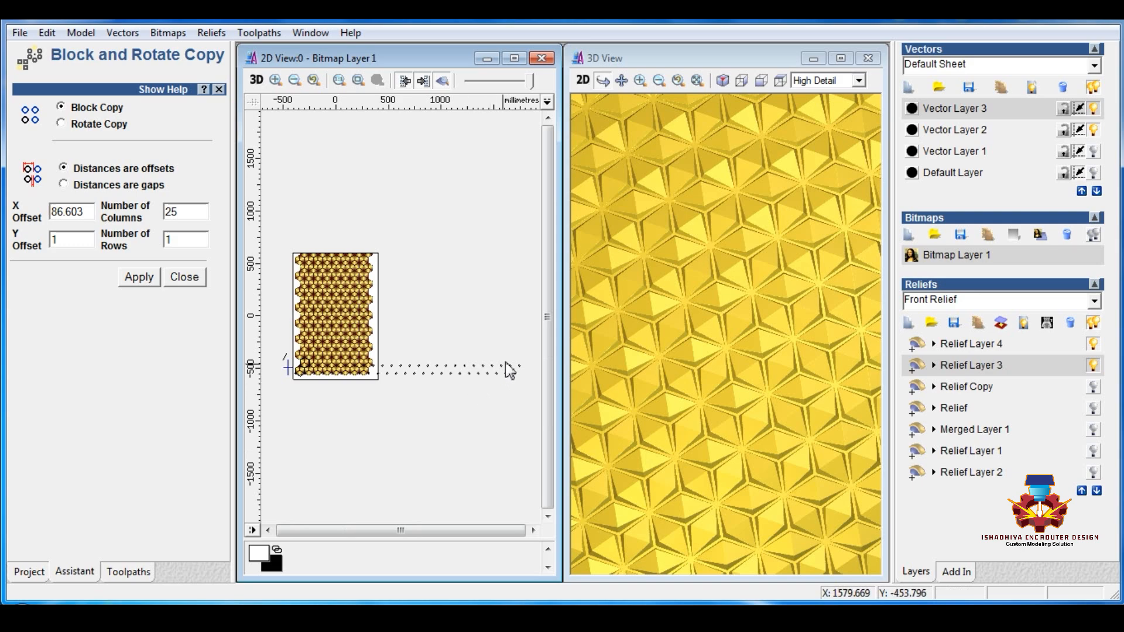
drag(533, 346, 381, 397)
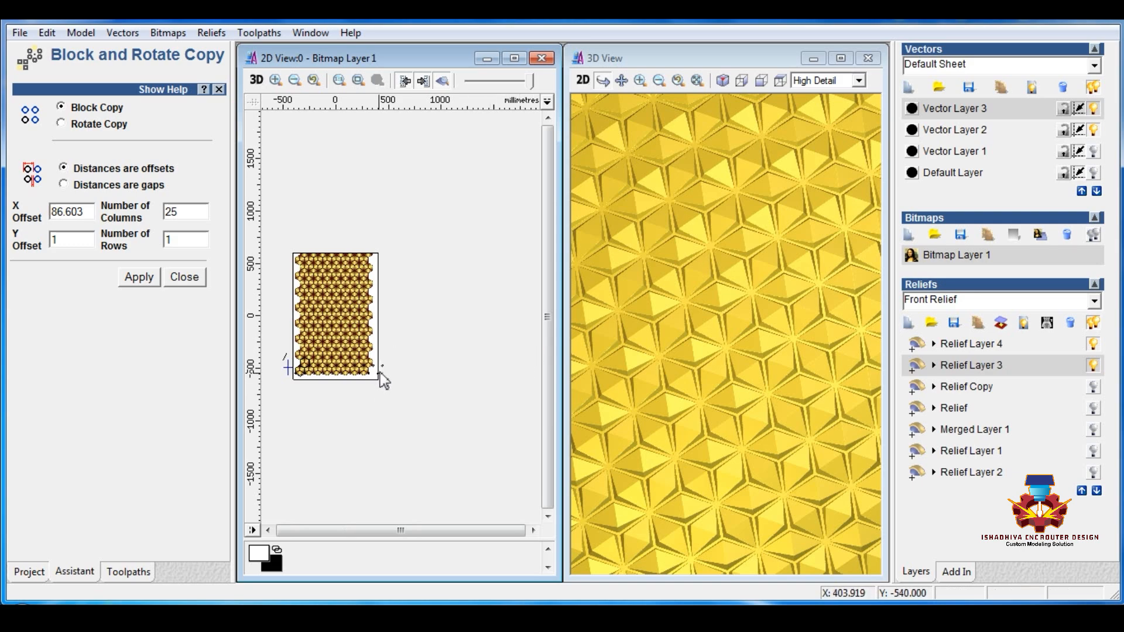
scroll(375, 369, up, 3)
scroll(363, 457, down, 2)
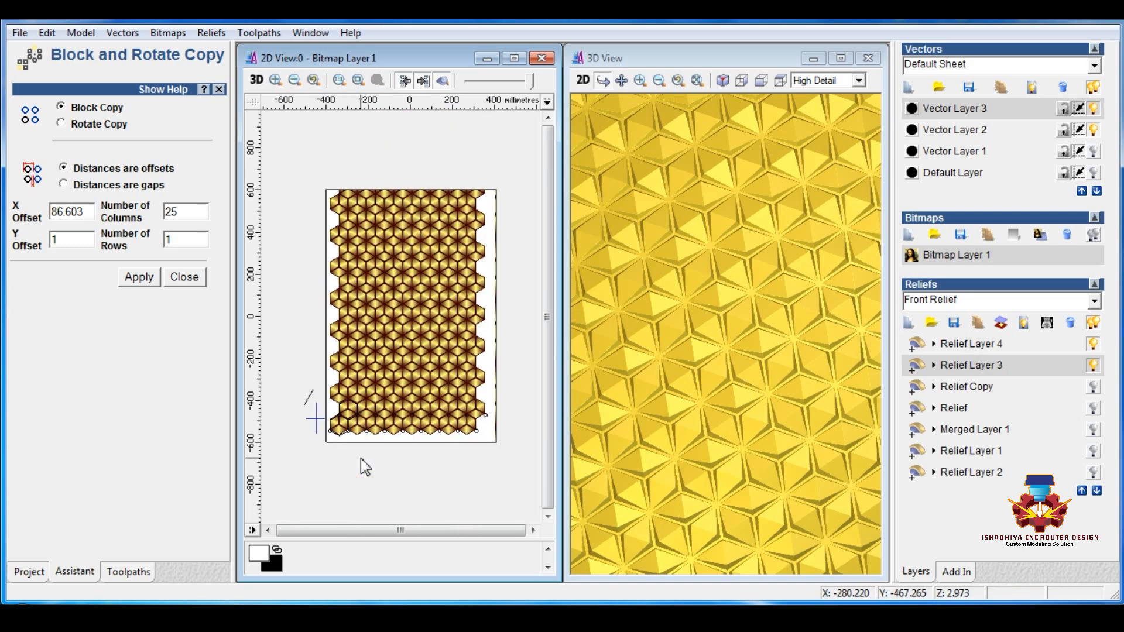
Step: Hide Vector Layer 2, select and group the two bottom rows of circles, and close Block Copy
drag(324, 452, 327, 452)
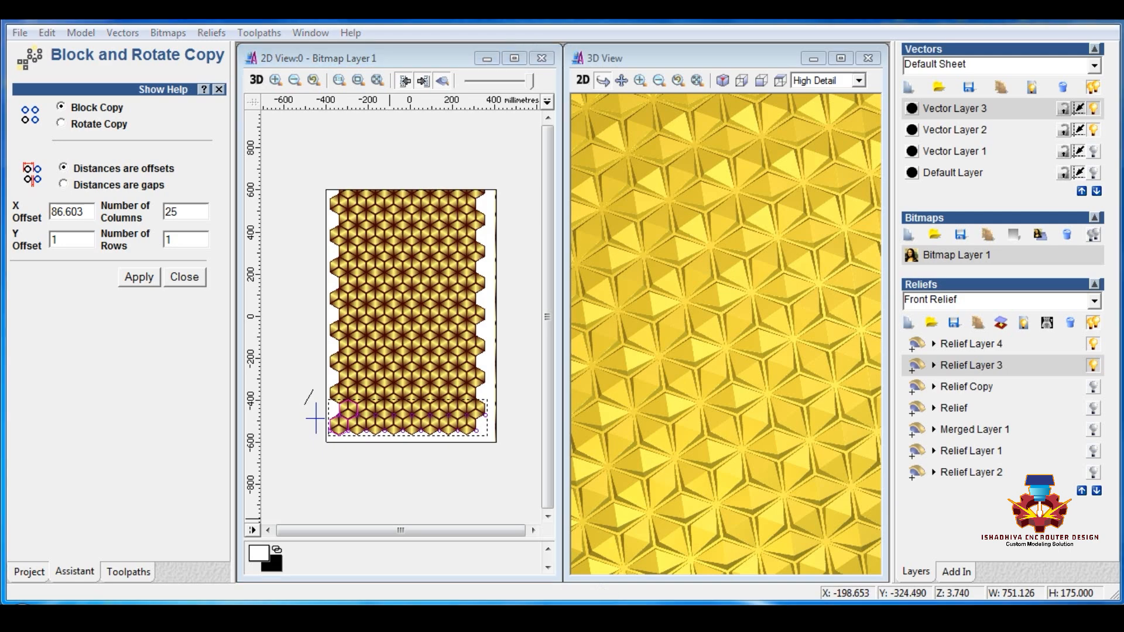
click(404, 475)
scroll(377, 435, up, 2)
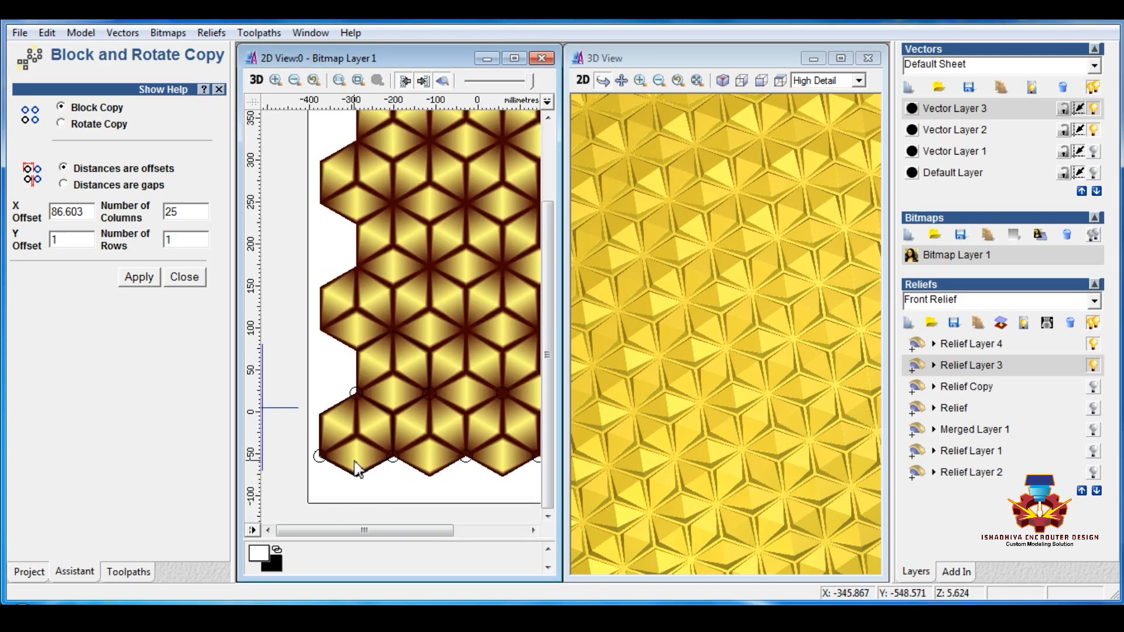
scroll(356, 466, down, 2)
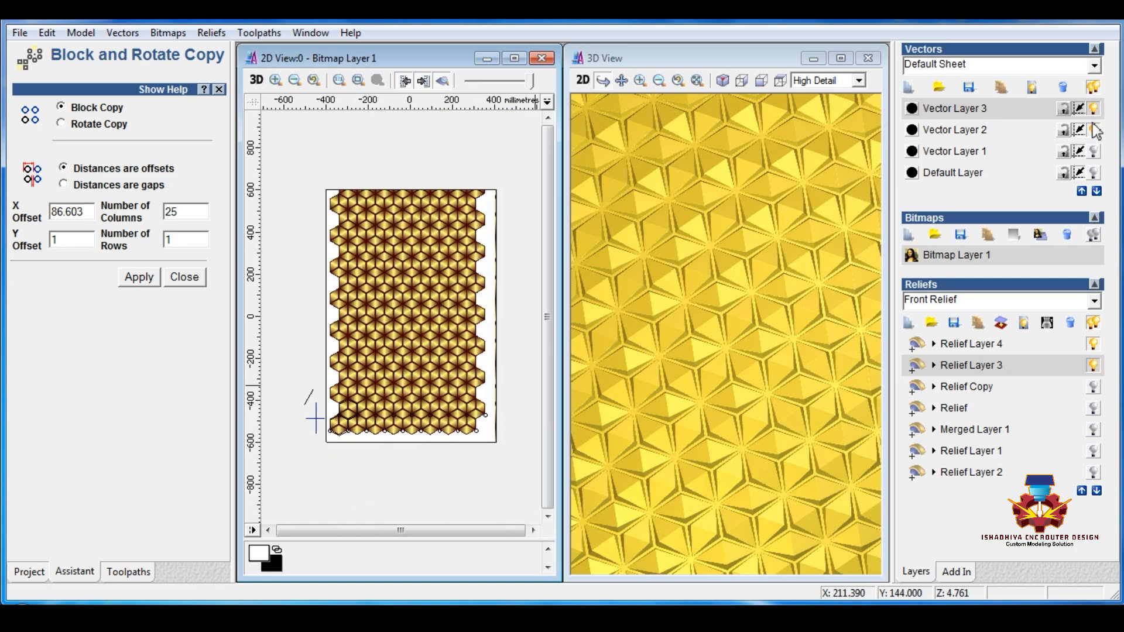
click(1095, 130)
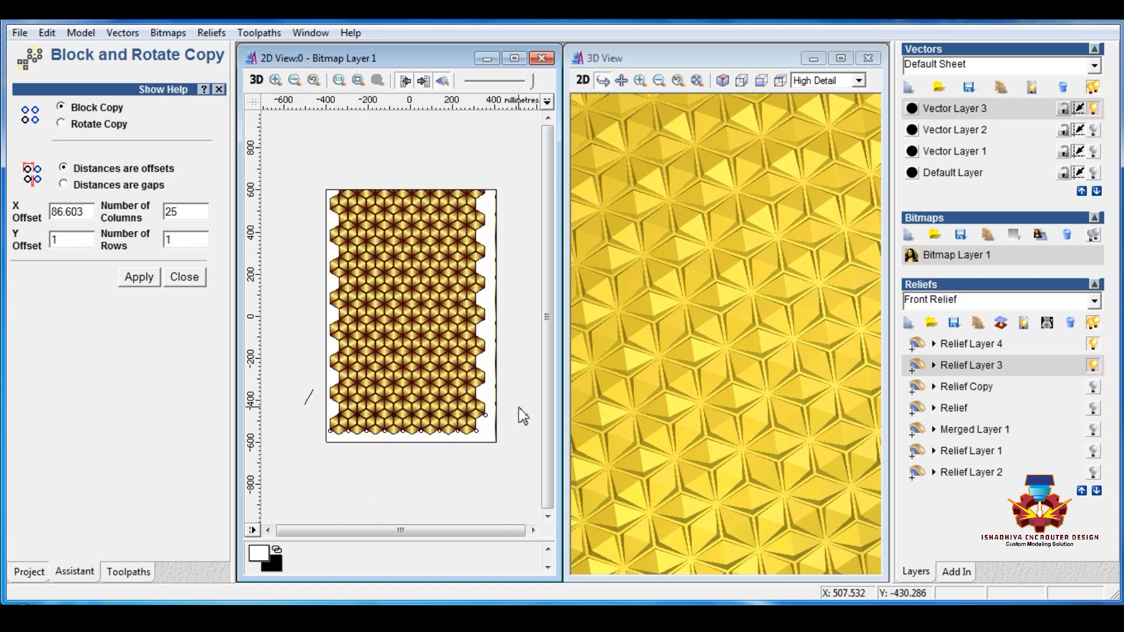
drag(518, 407, 338, 451)
scroll(336, 447, up, 2)
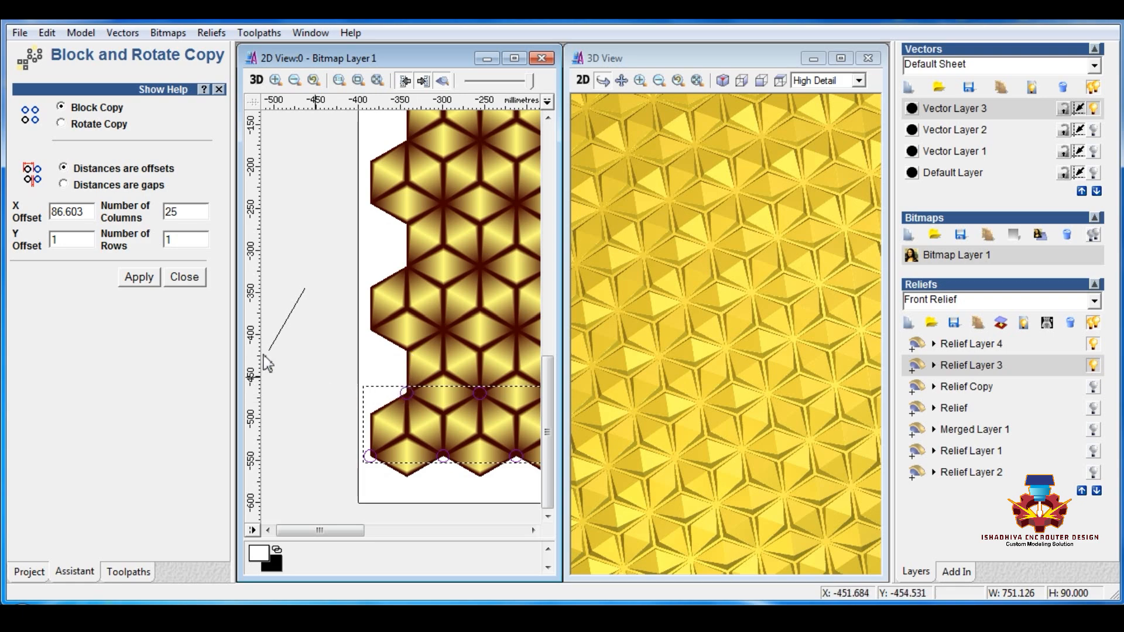
click(183, 277)
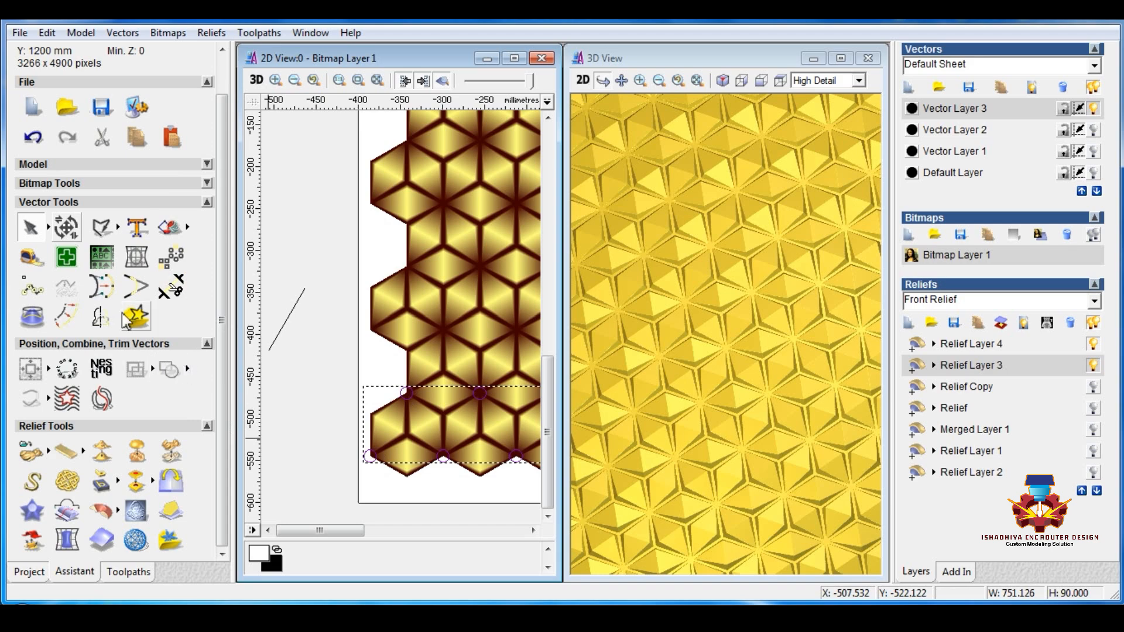
click(101, 226)
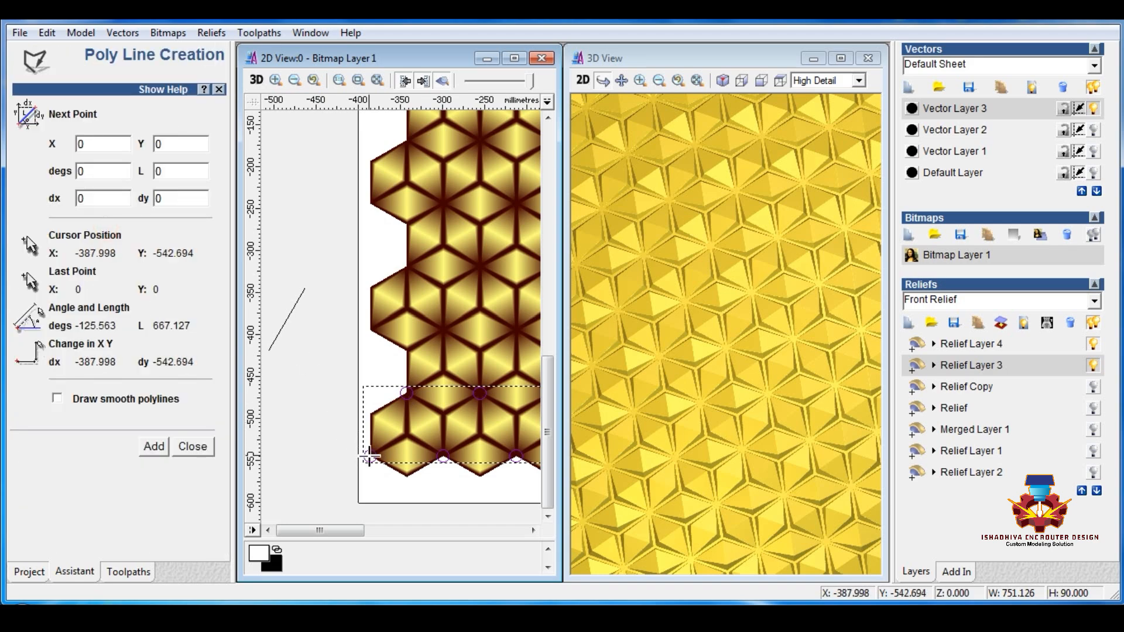
key(Escape)
scroll(309, 431, down, 5)
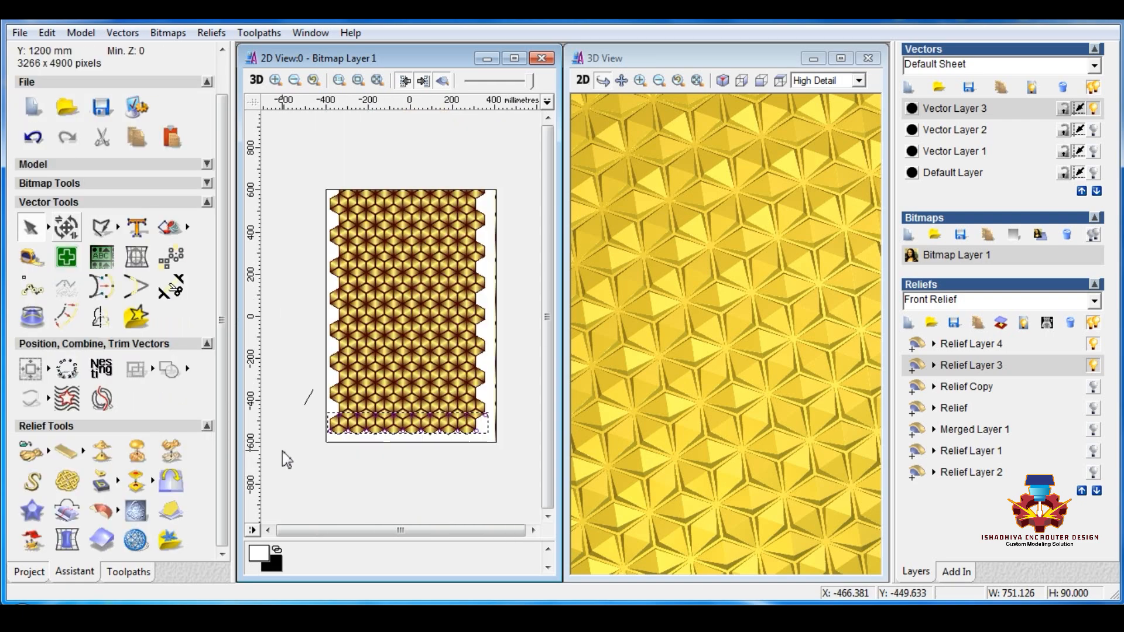
scroll(312, 464, up, 5)
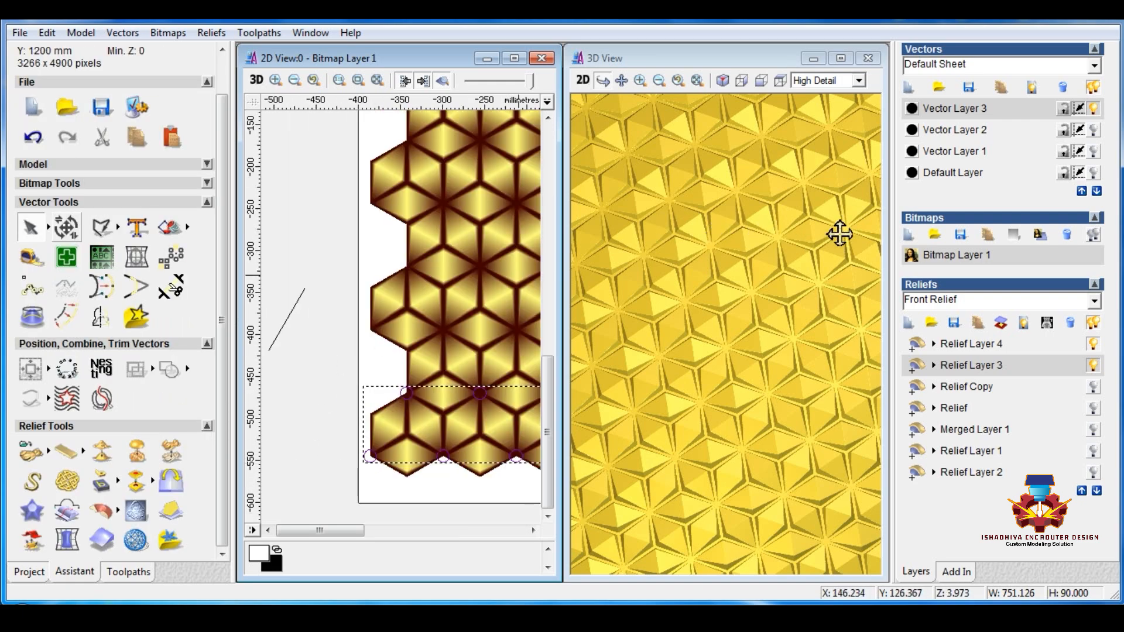
Step: Show Vector Layer 2, select the crossed lines to check their height, and hide the layer again
click(1095, 151)
click(1095, 152)
click(1093, 173)
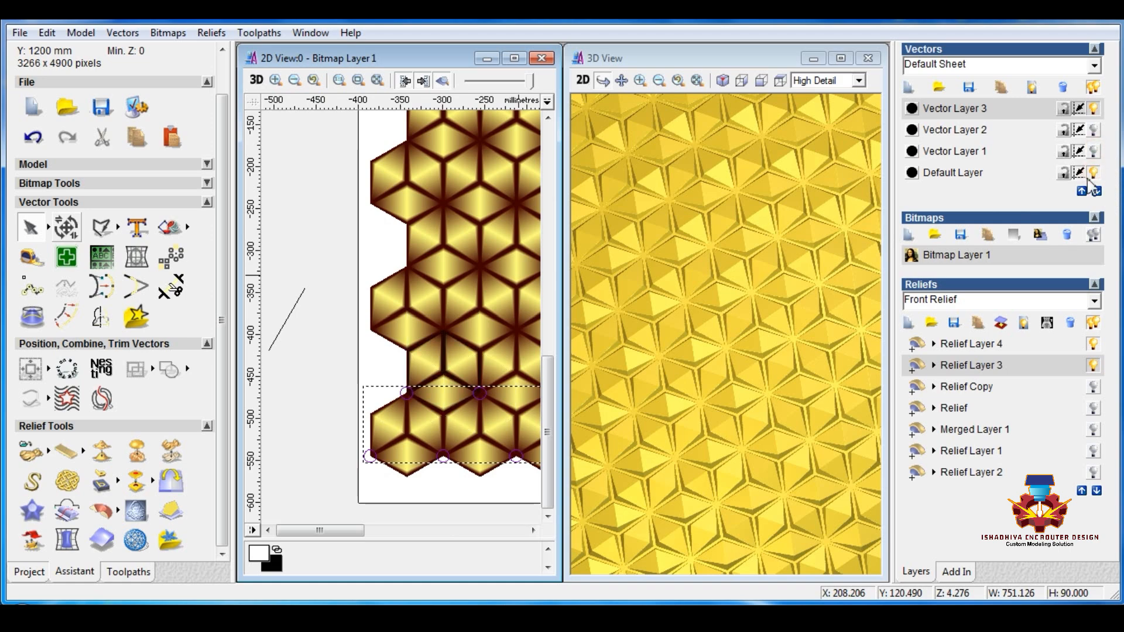
click(1094, 130)
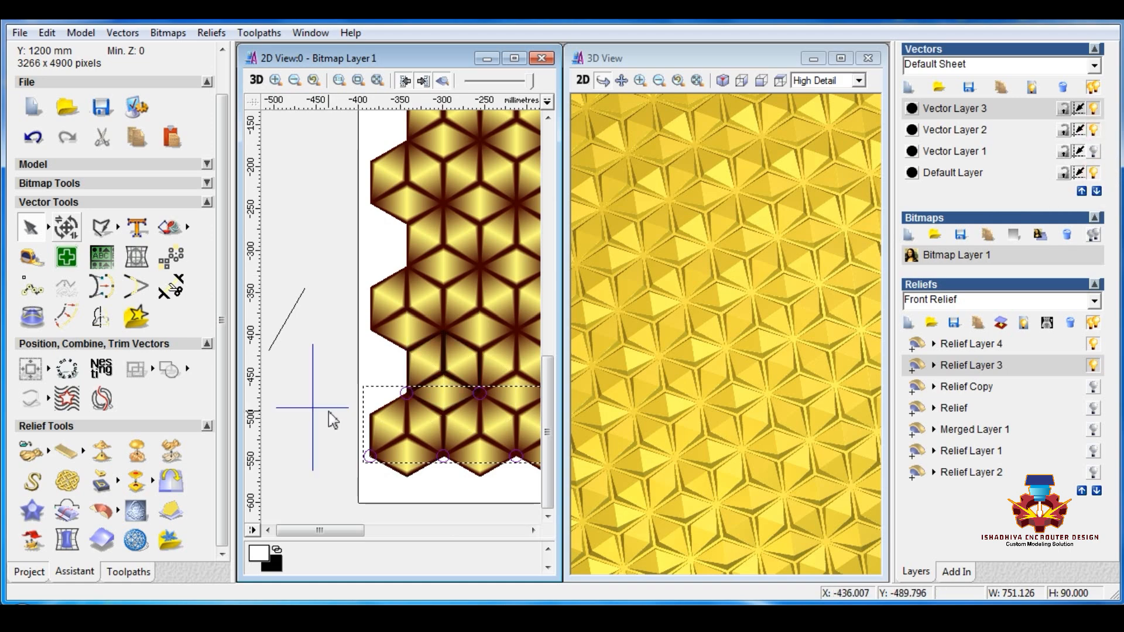
click(329, 408)
drag(310, 471, 317, 440)
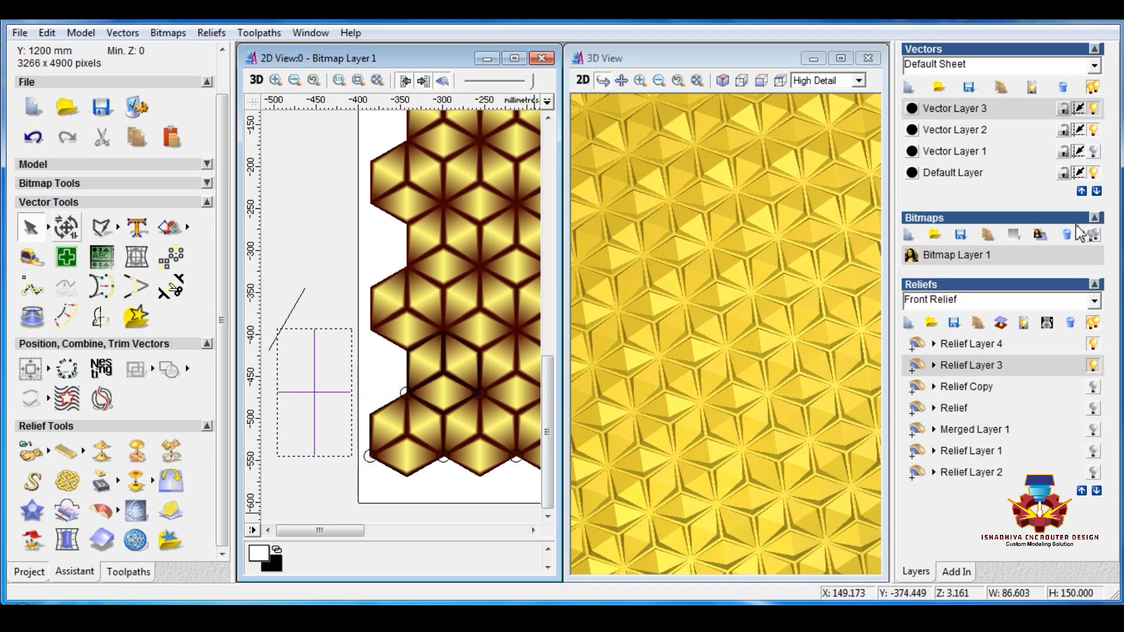
click(1094, 130)
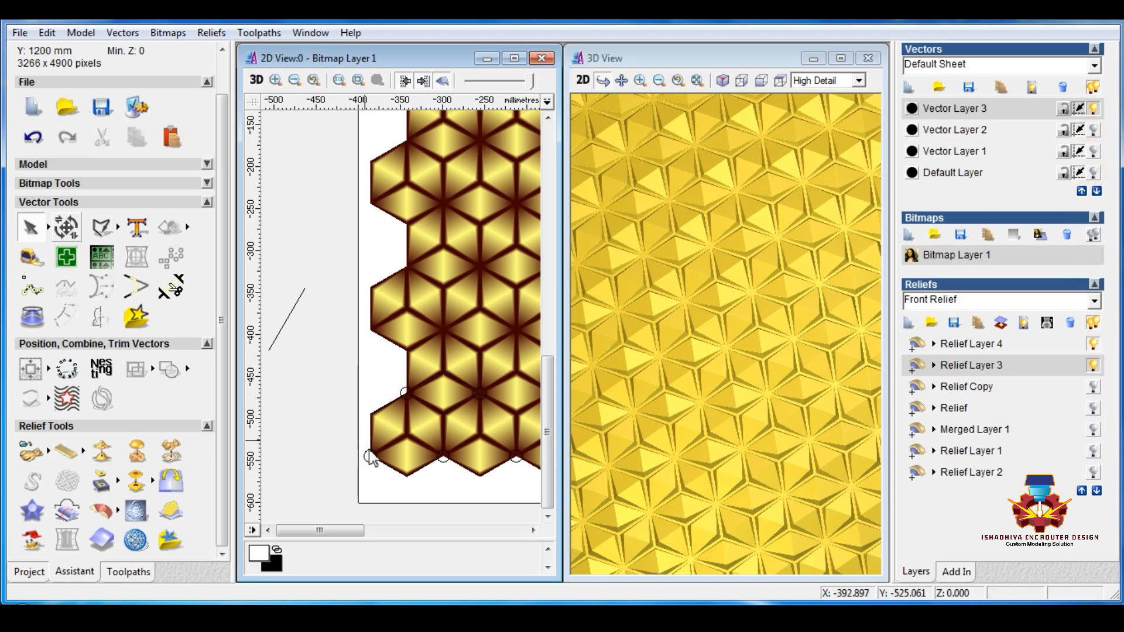
Step: Block-copy the grouped circle rows into 1 column and 18 rows with an X offset of 1 and a Y offset of 150
click(372, 462)
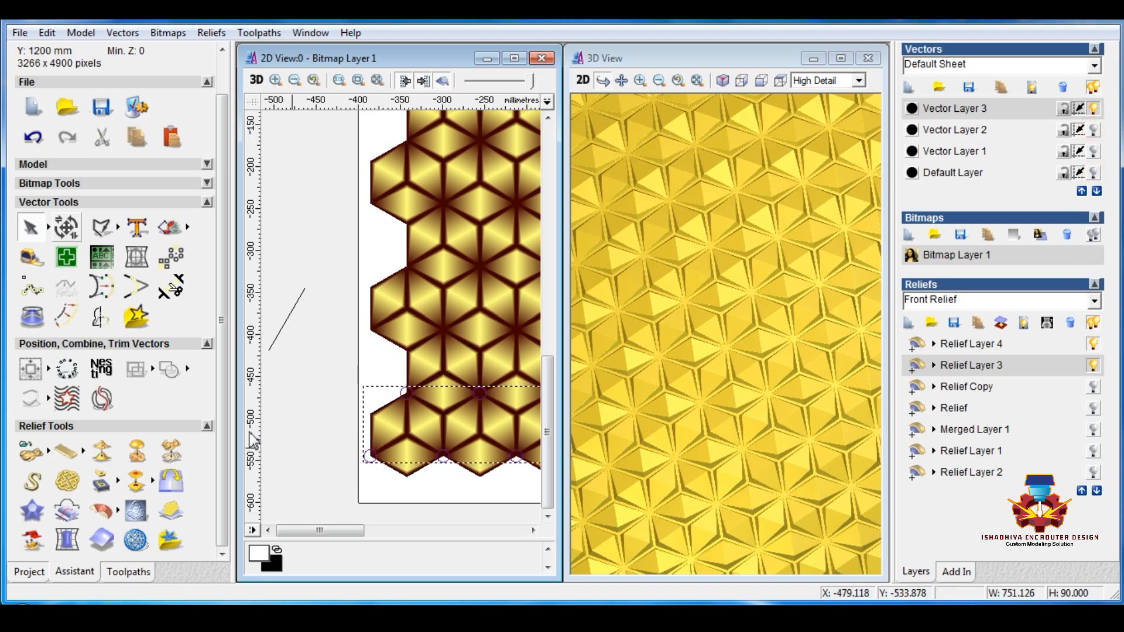
click(68, 398)
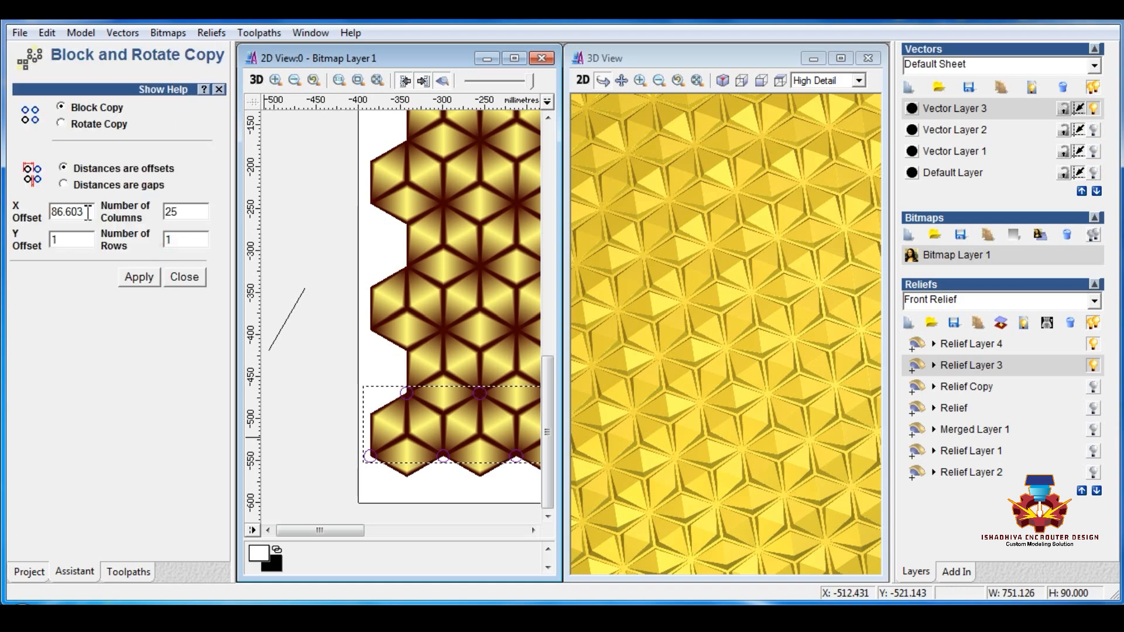
double_click(88, 212)
text(1)
key(Tab)
text(1150)
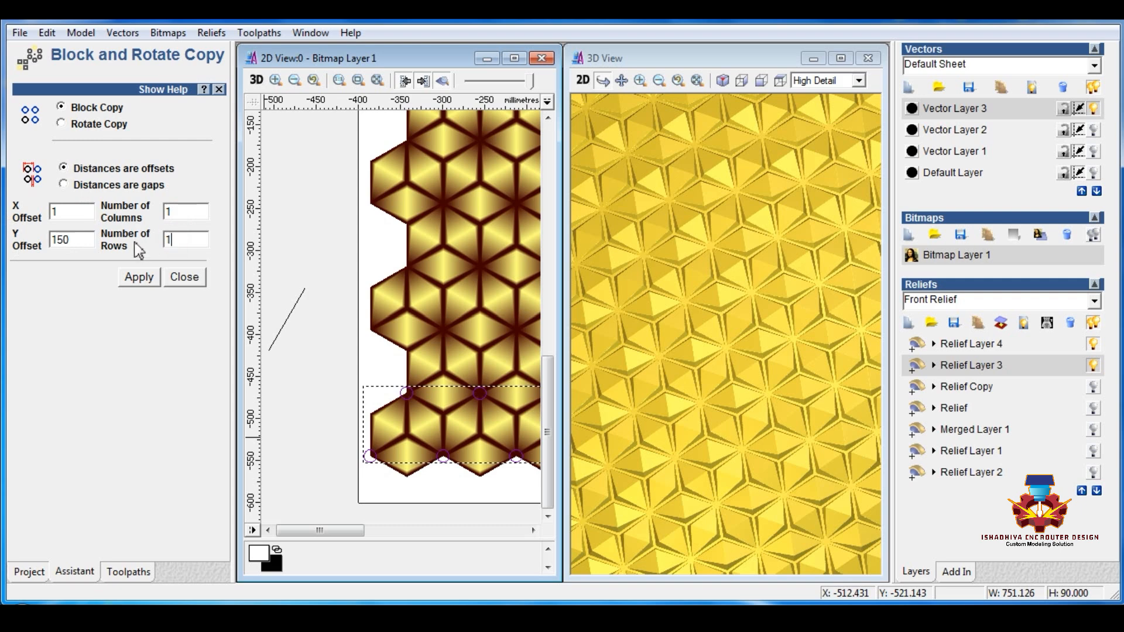
click(142, 278)
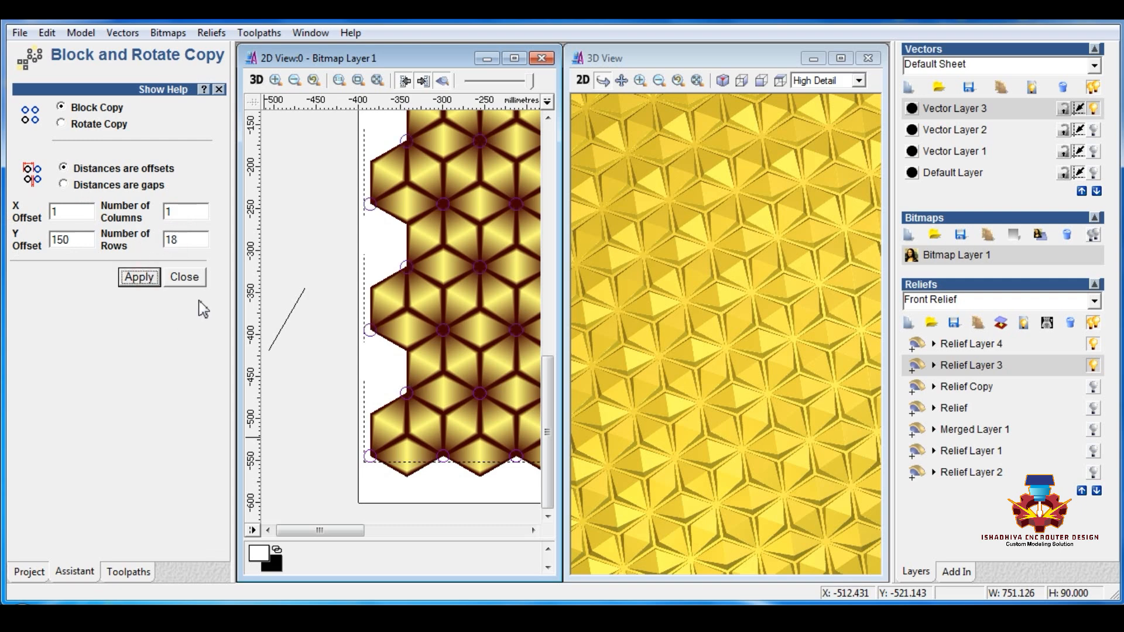
click(187, 277)
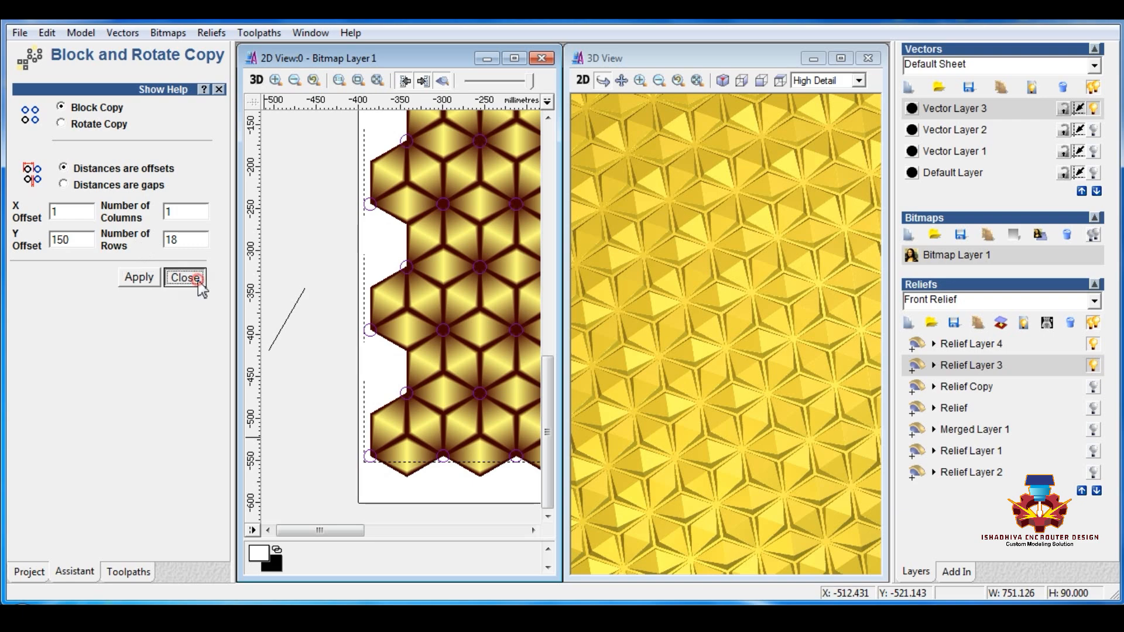
Step: Delete the surplus circle rows that extend above the panel's upper edge
click(330, 269)
scroll(351, 299, down, 3)
click(363, 234)
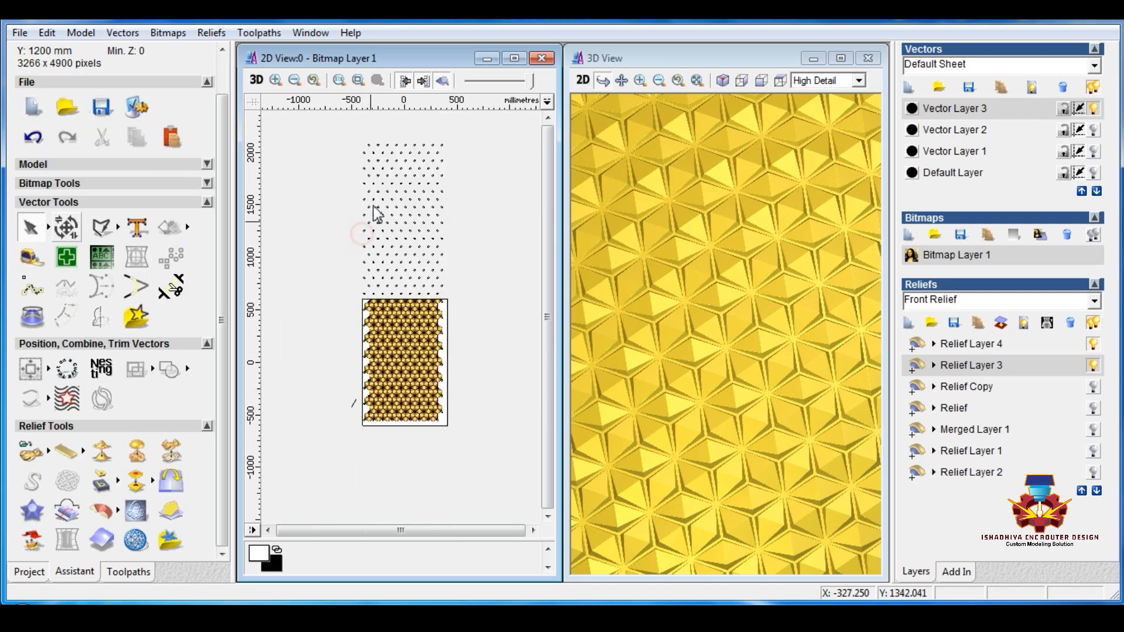
drag(331, 141, 497, 308)
key(Delete)
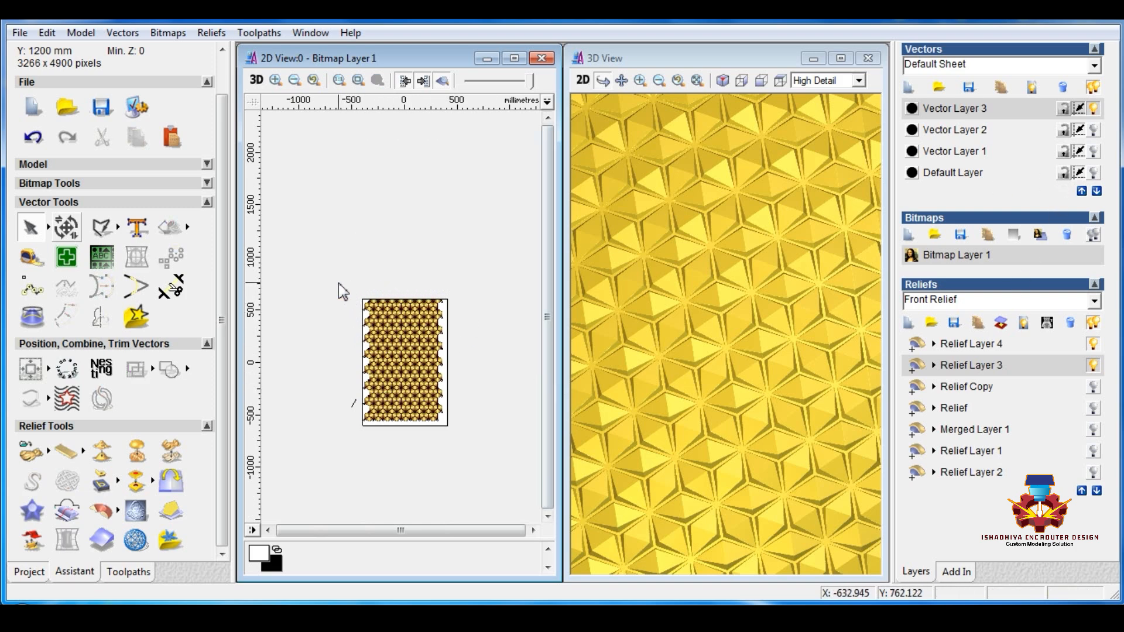
Step: Select all remaining circles and add round 45° domes with no height limit to Relief Layer 4
drag(358, 288, 487, 467)
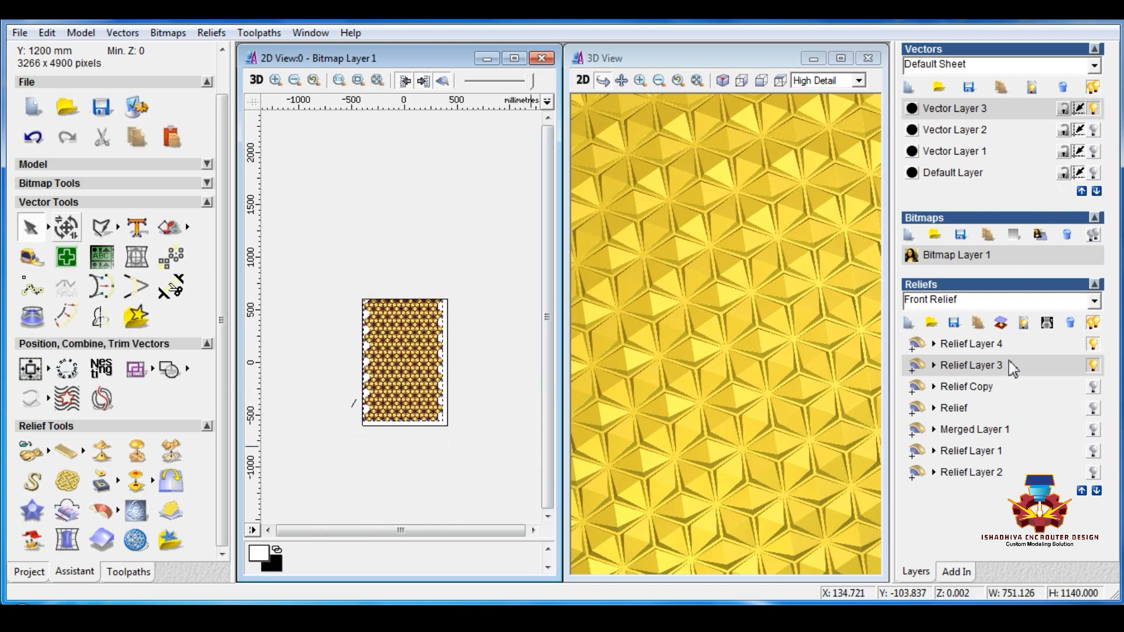
click(965, 343)
scroll(413, 343, up, 2)
double_click(410, 345)
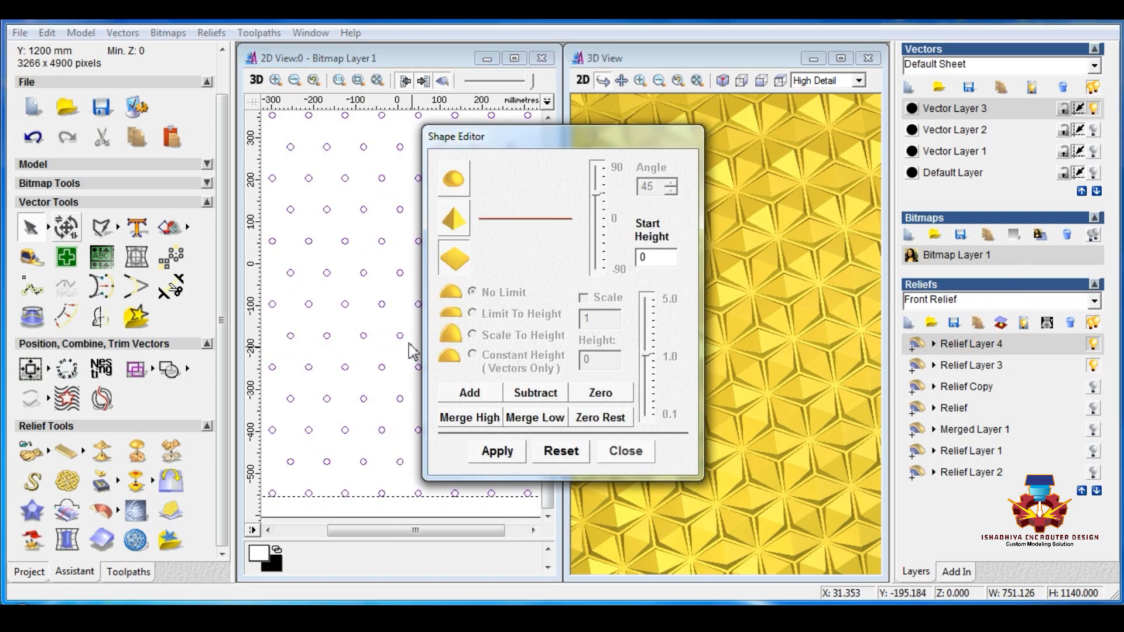
click(490, 398)
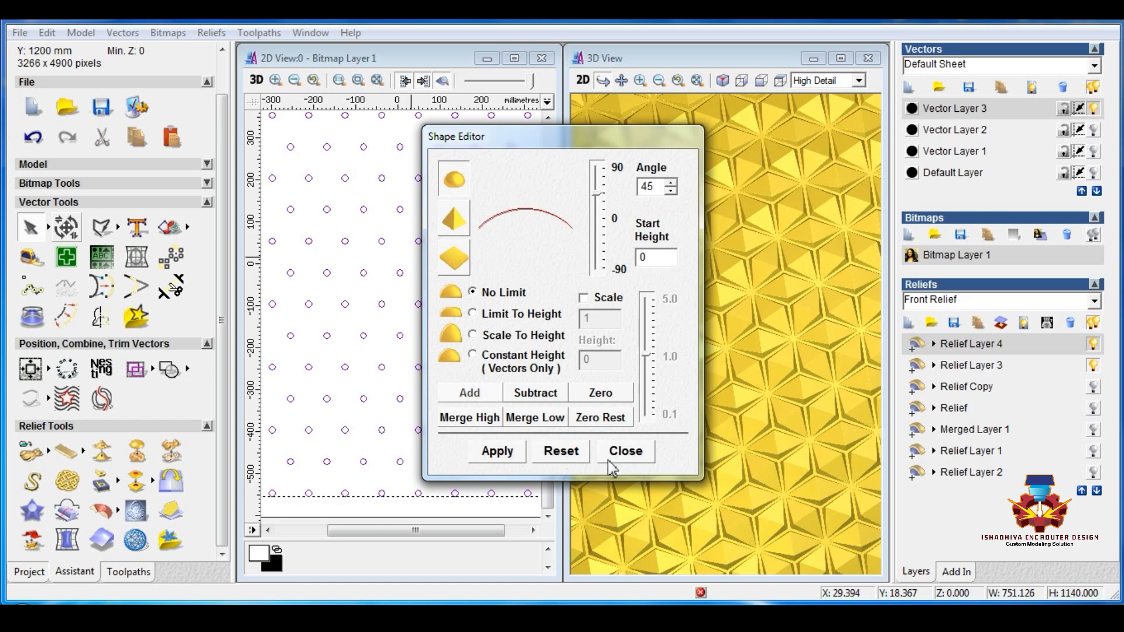
click(626, 451)
scroll(482, 363, up, 2)
drag(632, 452, 653, 356)
Step: Maximise the 3D view, inspect the domes up close, and change Relief Layer 4's combine mode
click(844, 58)
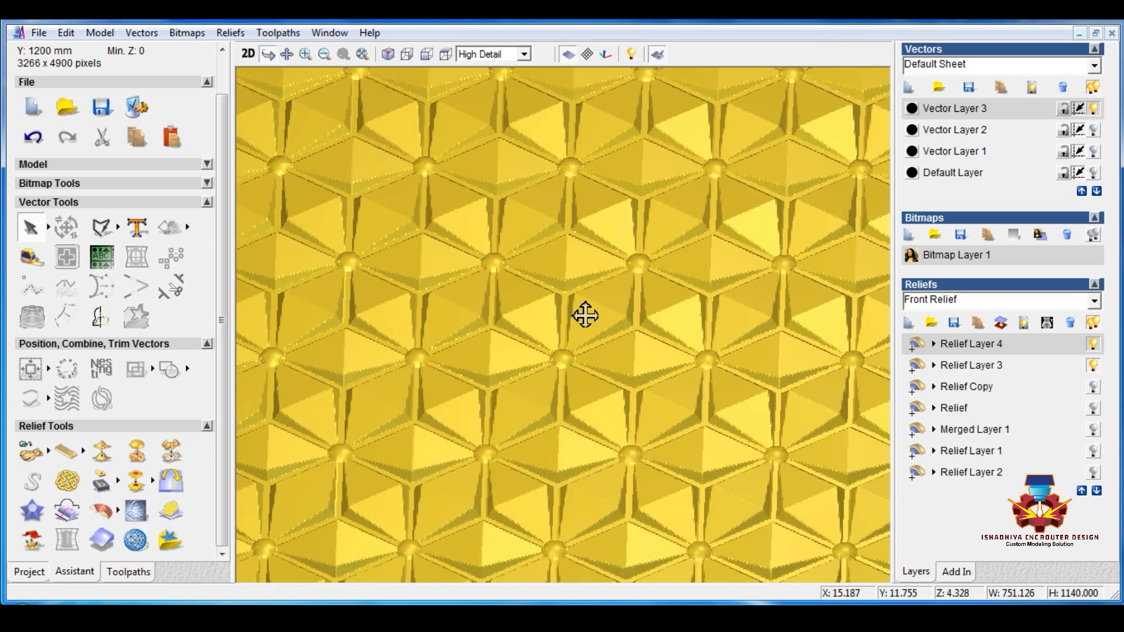
scroll(557, 369, up, 2)
scroll(653, 331, up, 4)
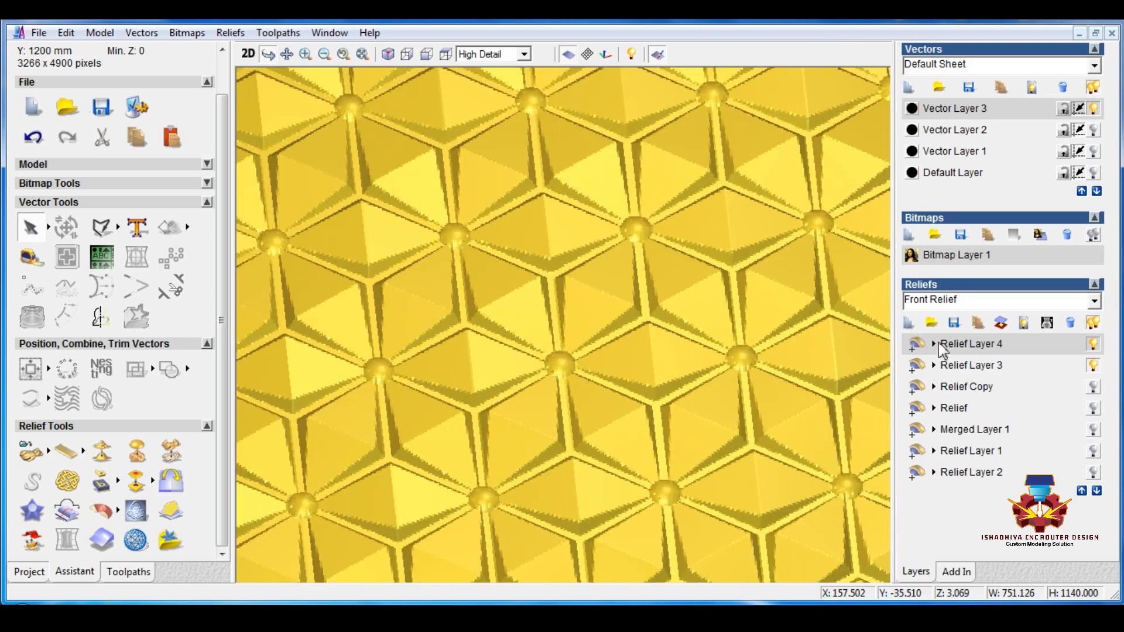
click(988, 344)
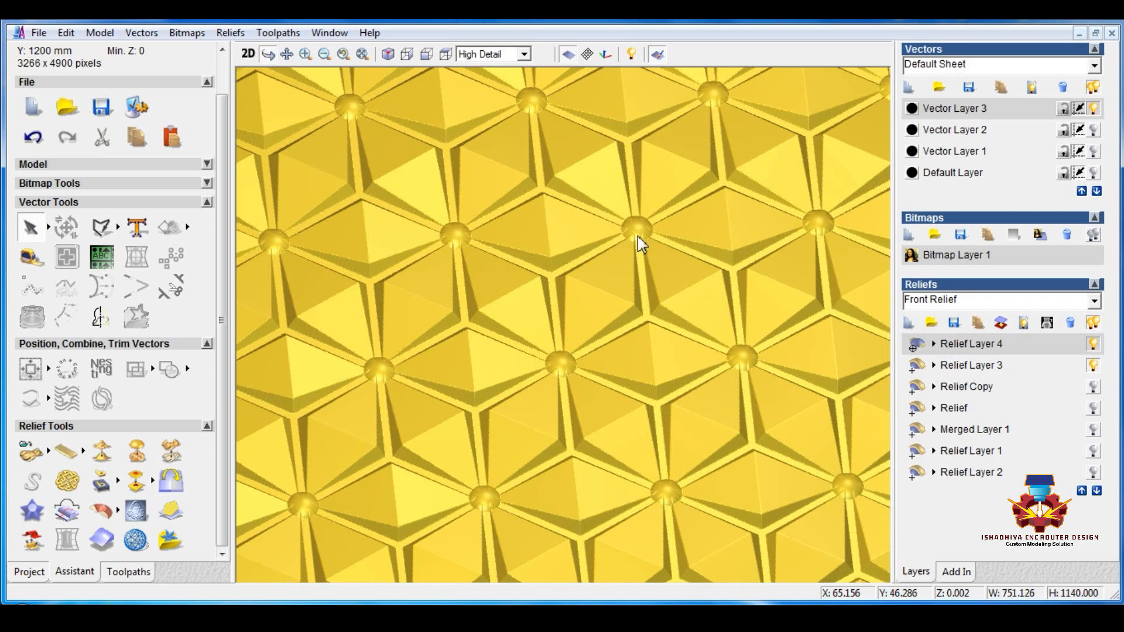
drag(634, 306, 635, 323)
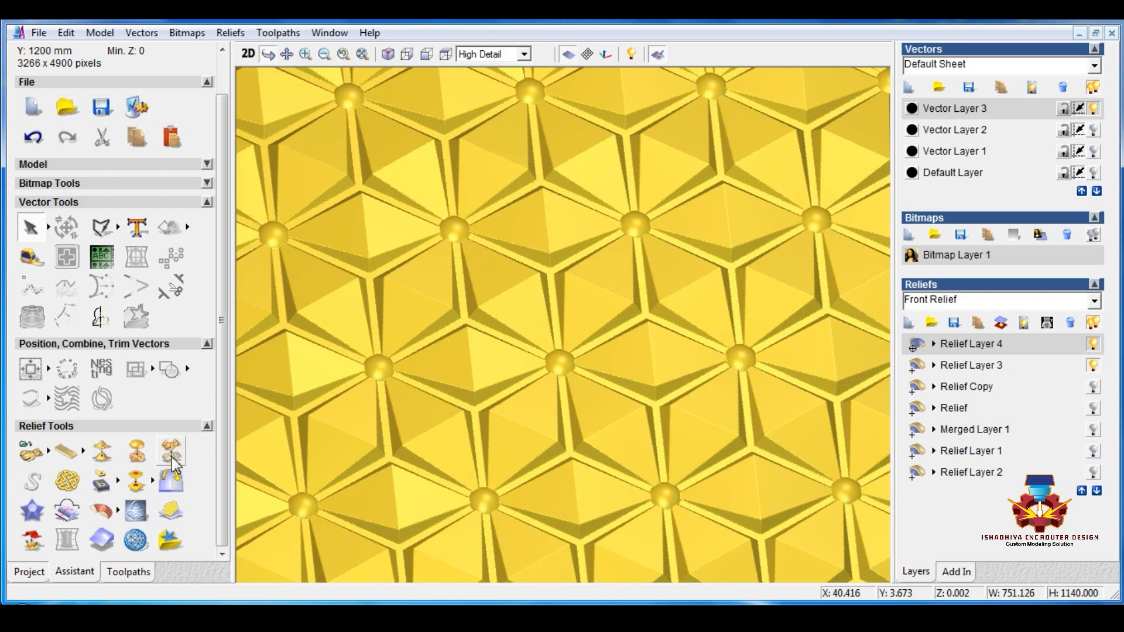
Step: Scale the whole of Relief Layer 4 to a height of 3 mm
click(170, 480)
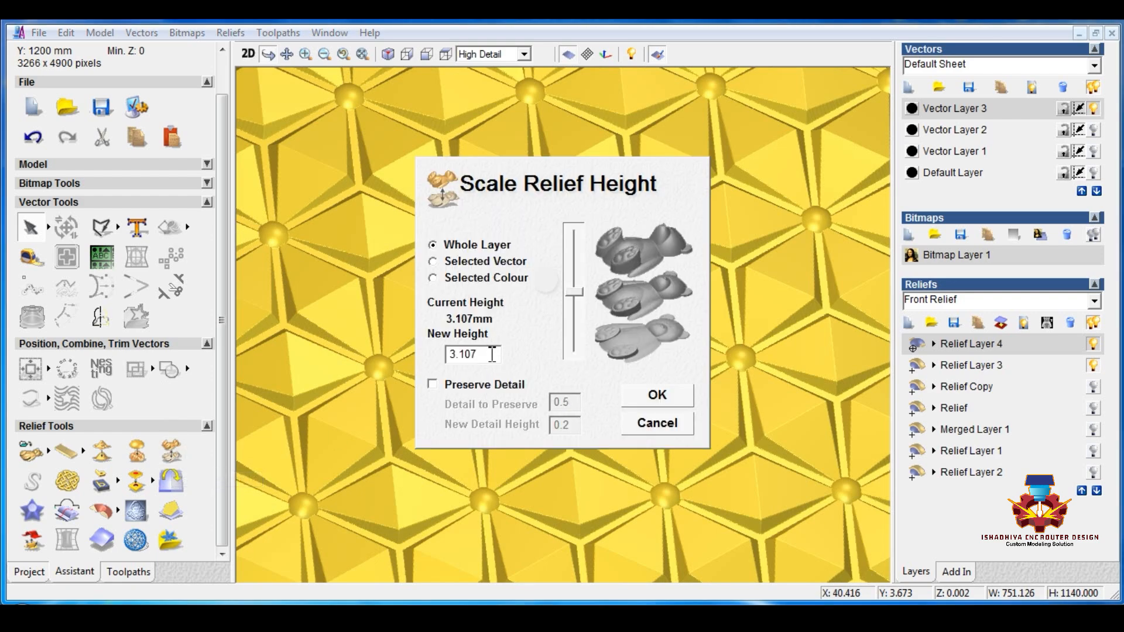
text(3.5)
key(Return)
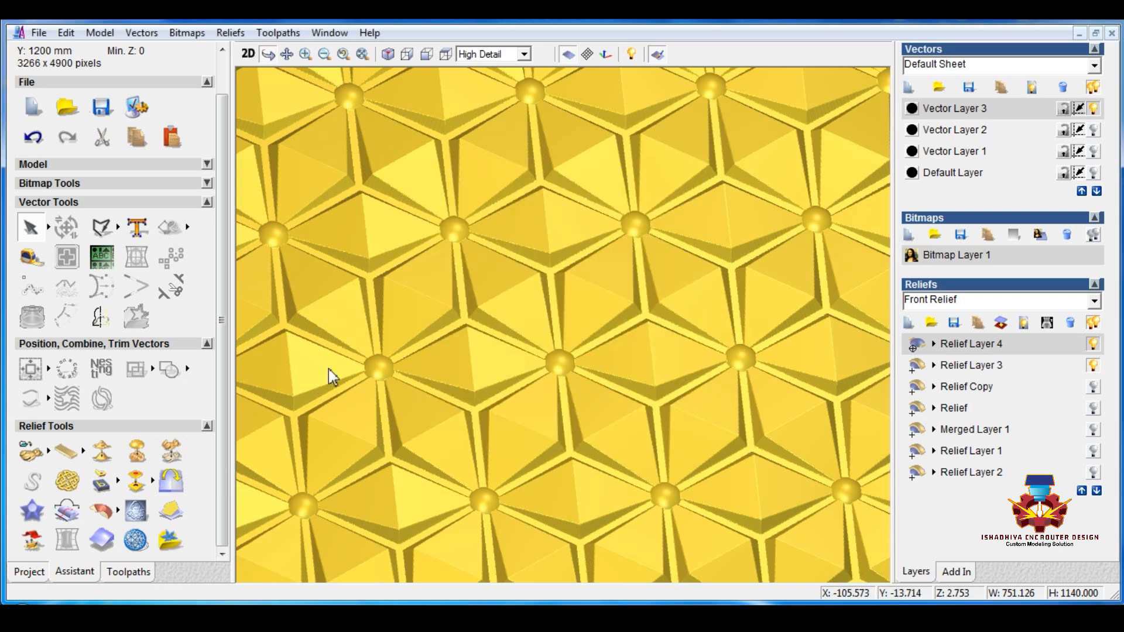
drag(528, 421, 522, 374)
Step: Scale the whole of Relief Layer 3 to a height of 6 mm and view the full panel
scroll(522, 374, down, 2)
click(985, 364)
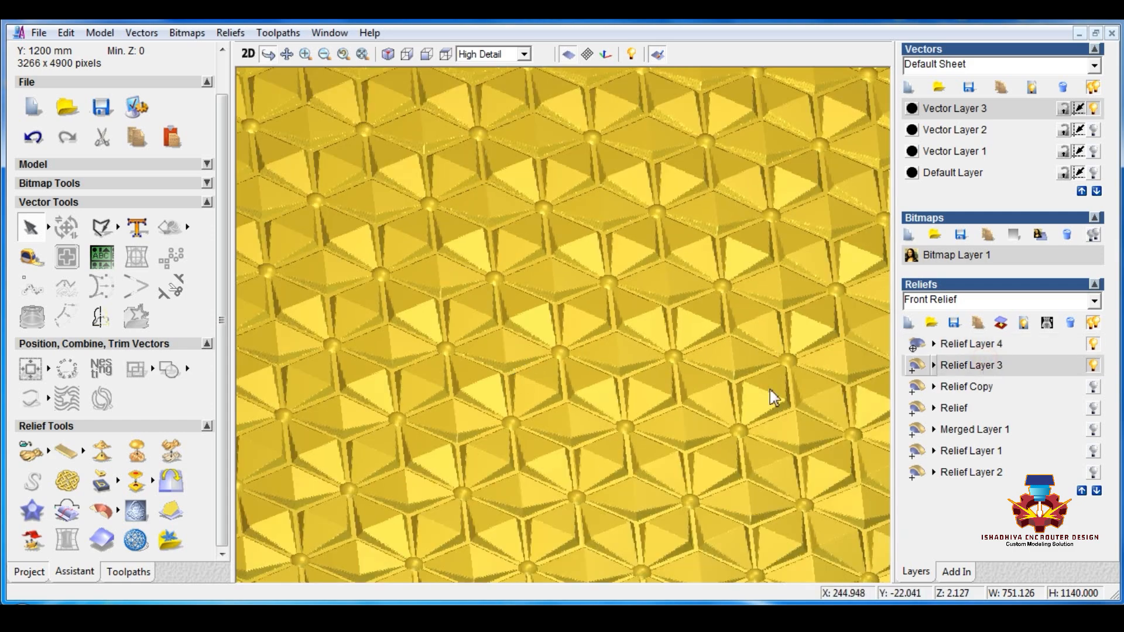
click(178, 451)
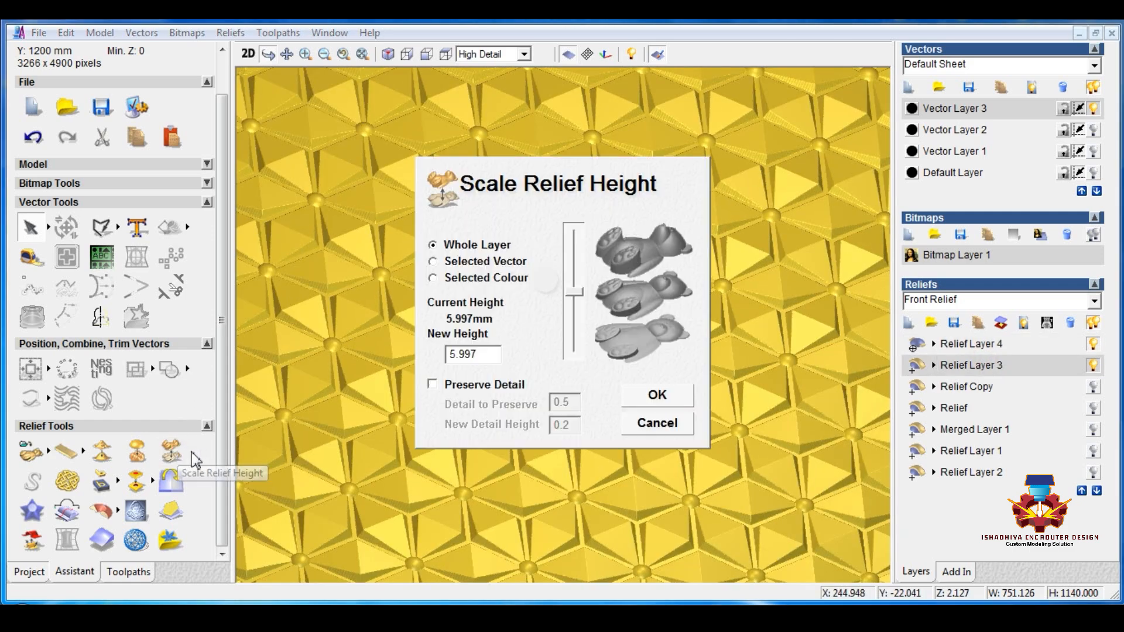
drag(481, 354, 416, 354)
text(6)
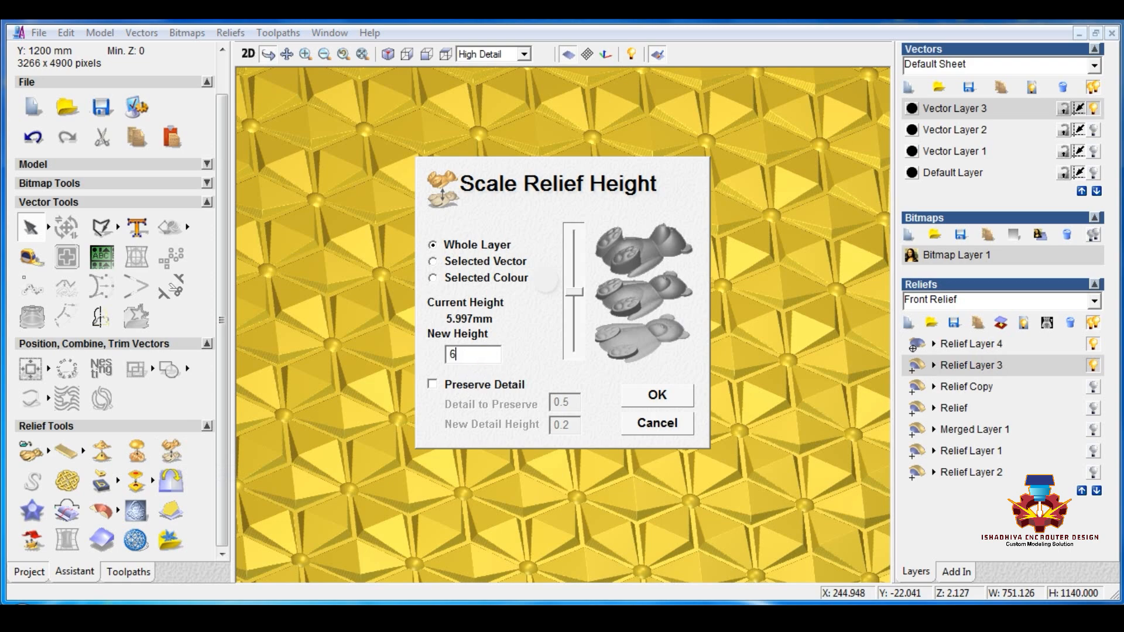
key(Return)
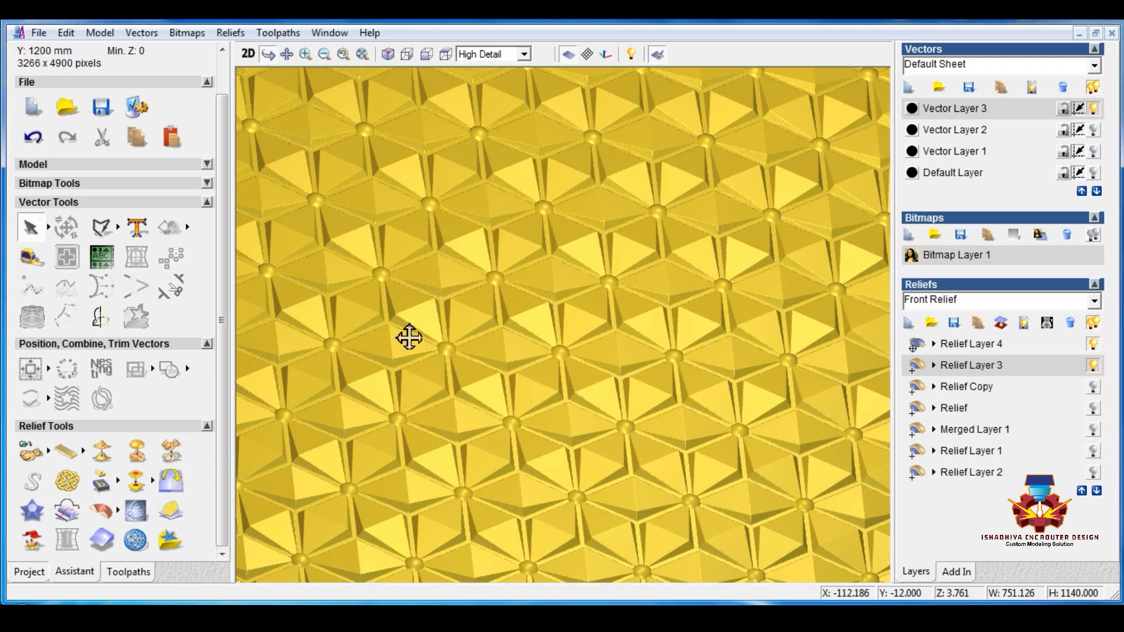
scroll(654, 333, down, 1)
scroll(651, 336, down, 2)
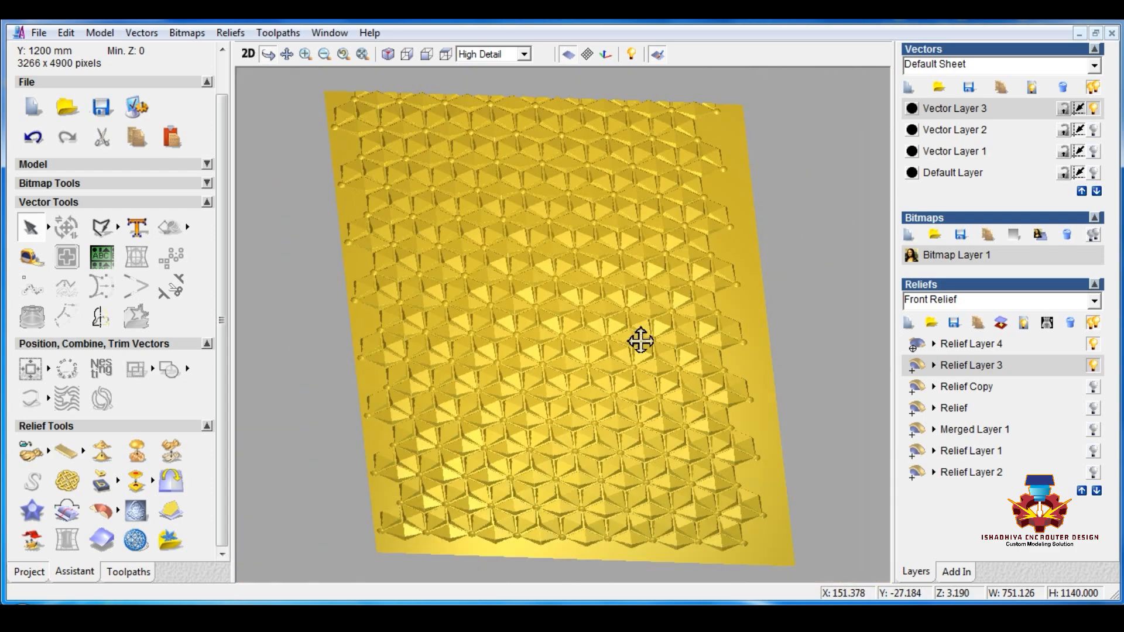
Step: Merge the visible relief layers into a new layer, make it active, and return to the 2D view
click(971, 345)
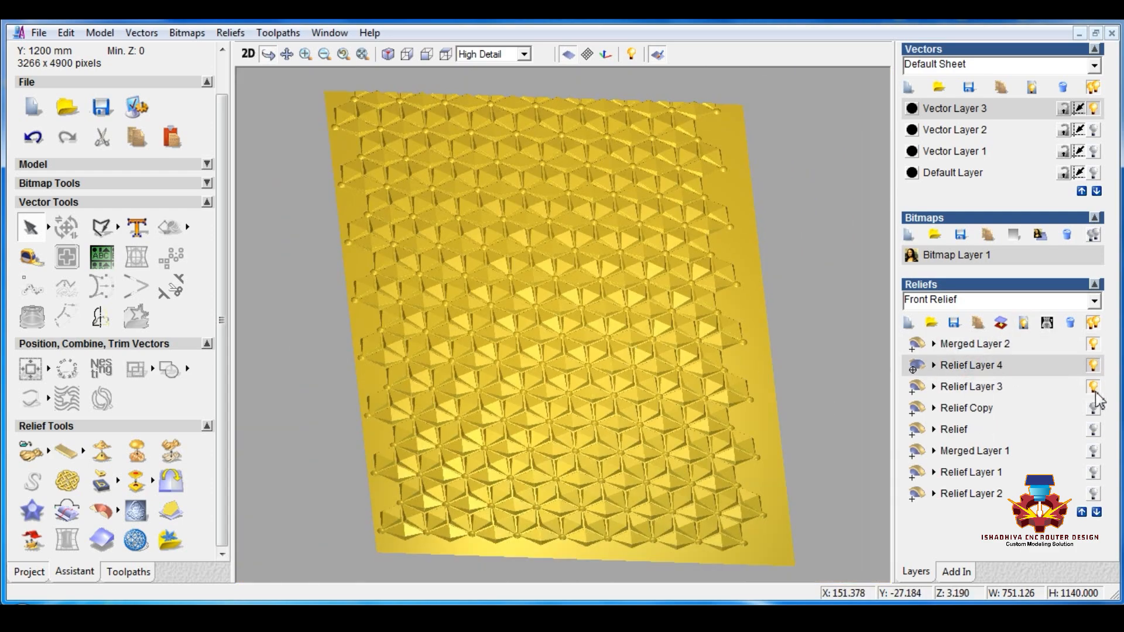
click(989, 345)
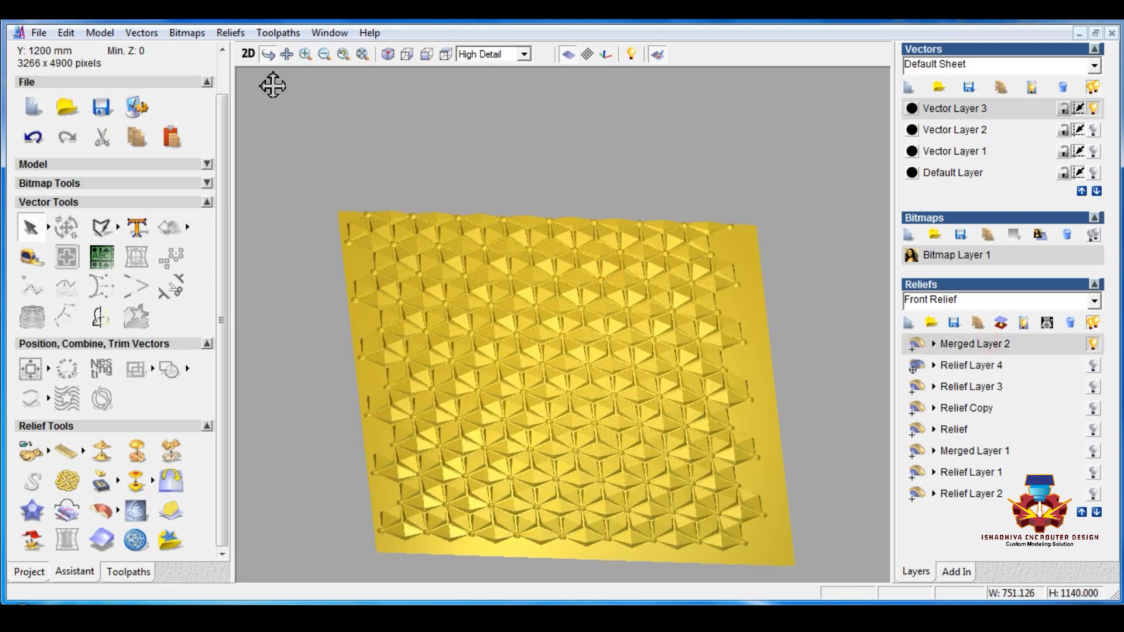
click(248, 53)
scroll(359, 227, down, 3)
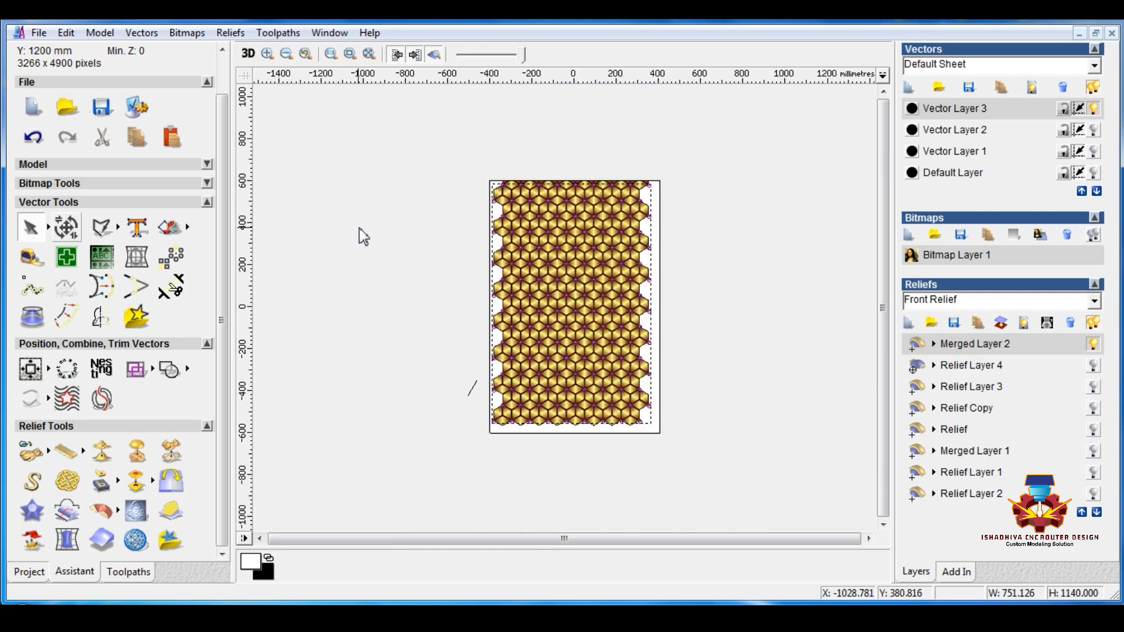
scroll(457, 160, up, 5)
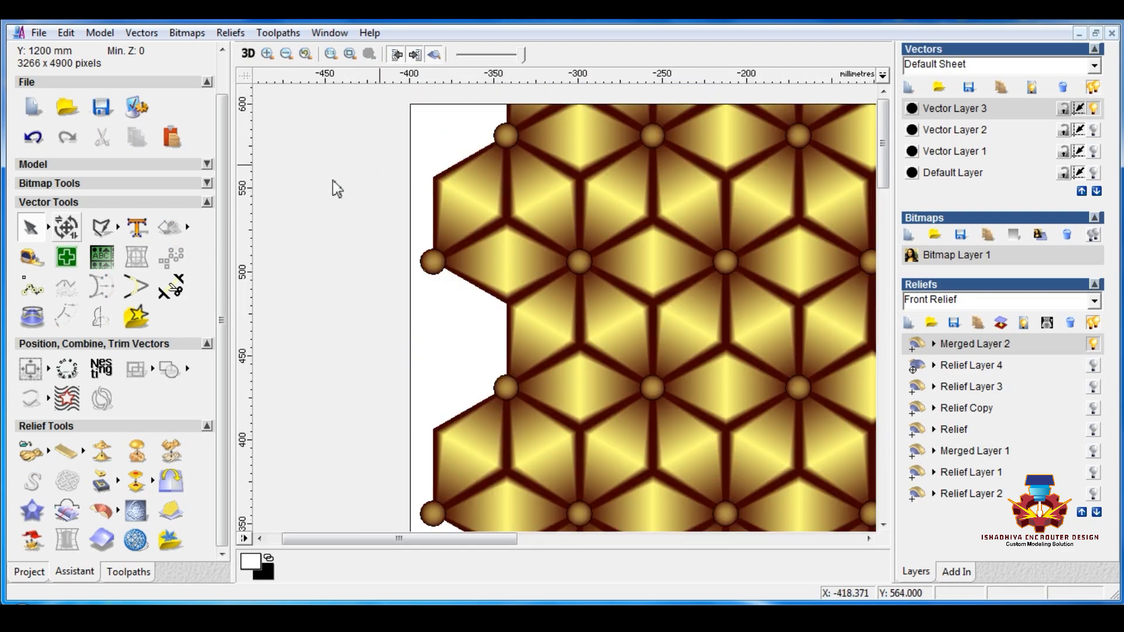
click(118, 228)
click(140, 230)
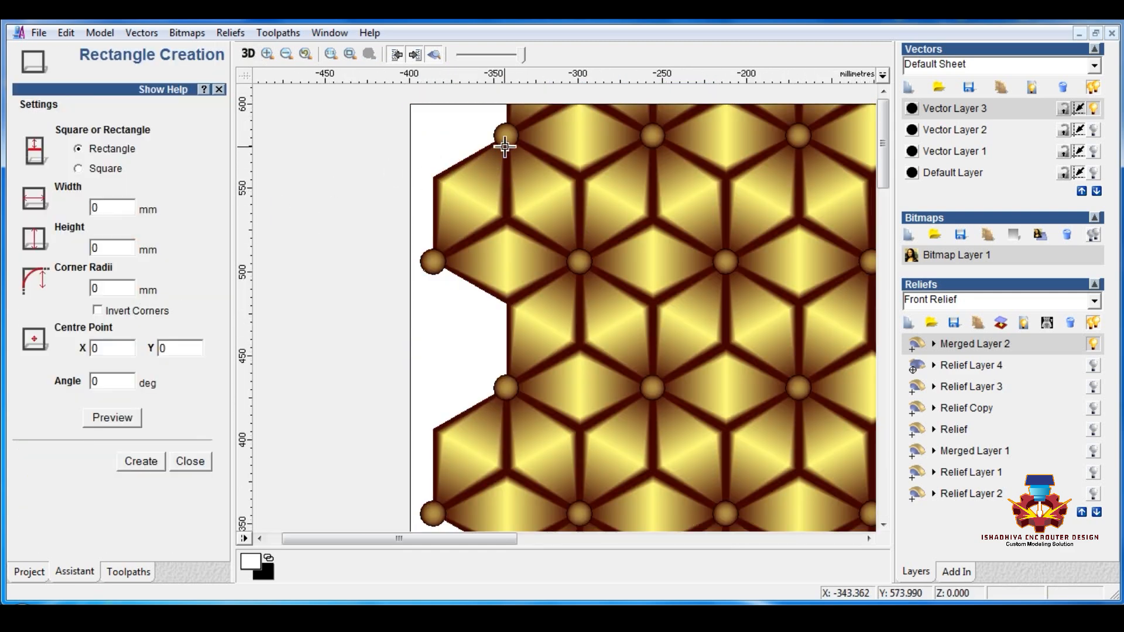
right_click(441, 144)
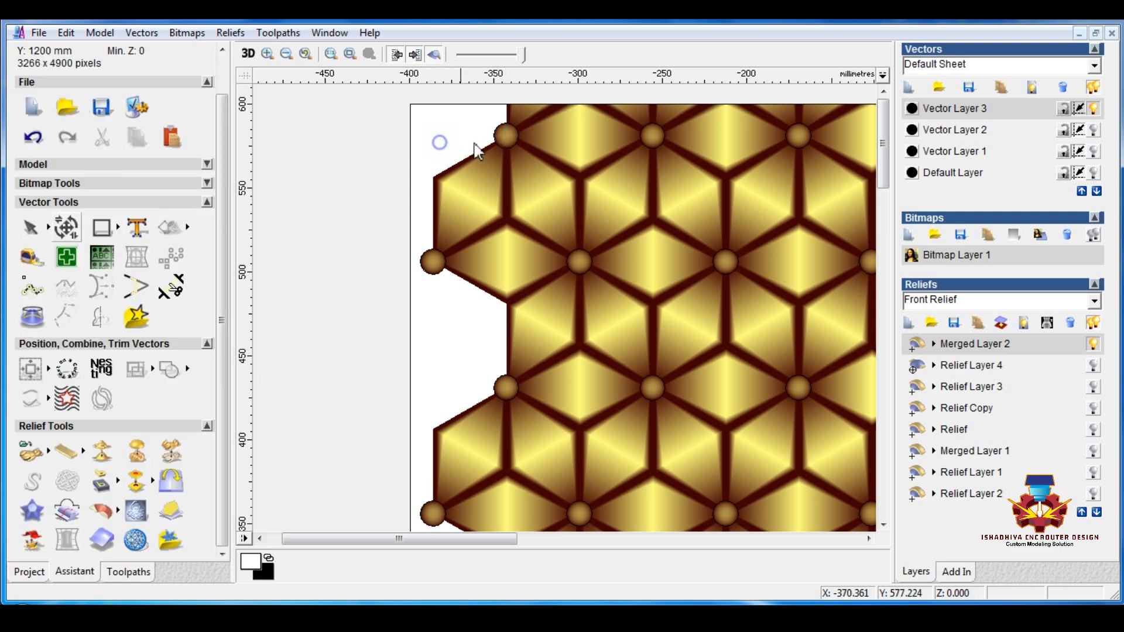
scroll(502, 144, up, 1)
click(103, 230)
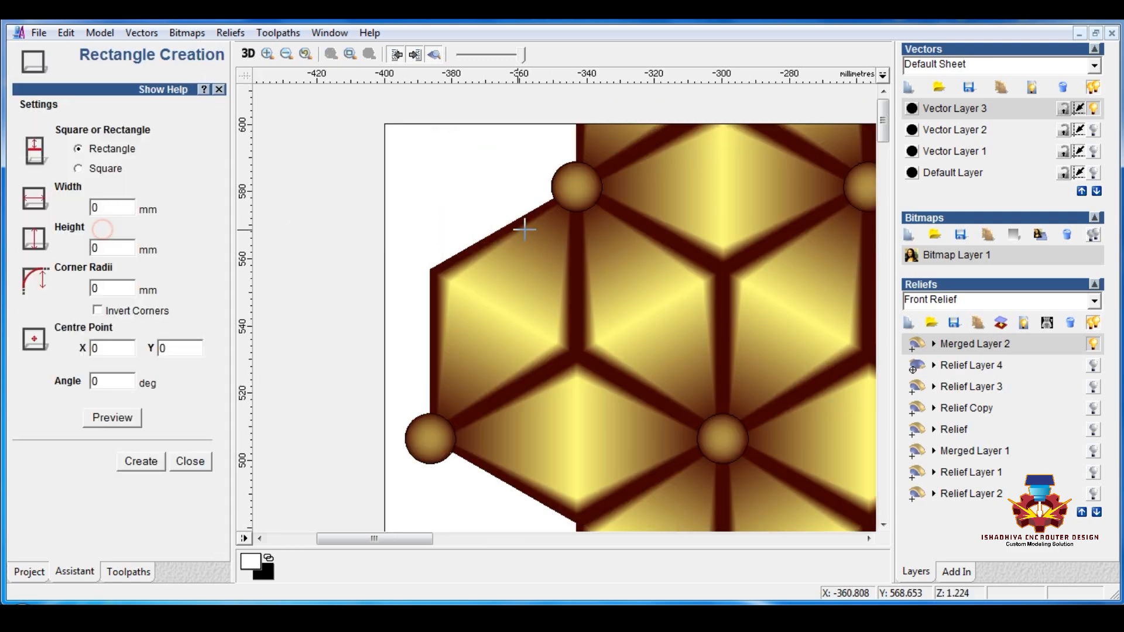
right_click(575, 185)
click(594, 186)
scroll(597, 226, down, 1)
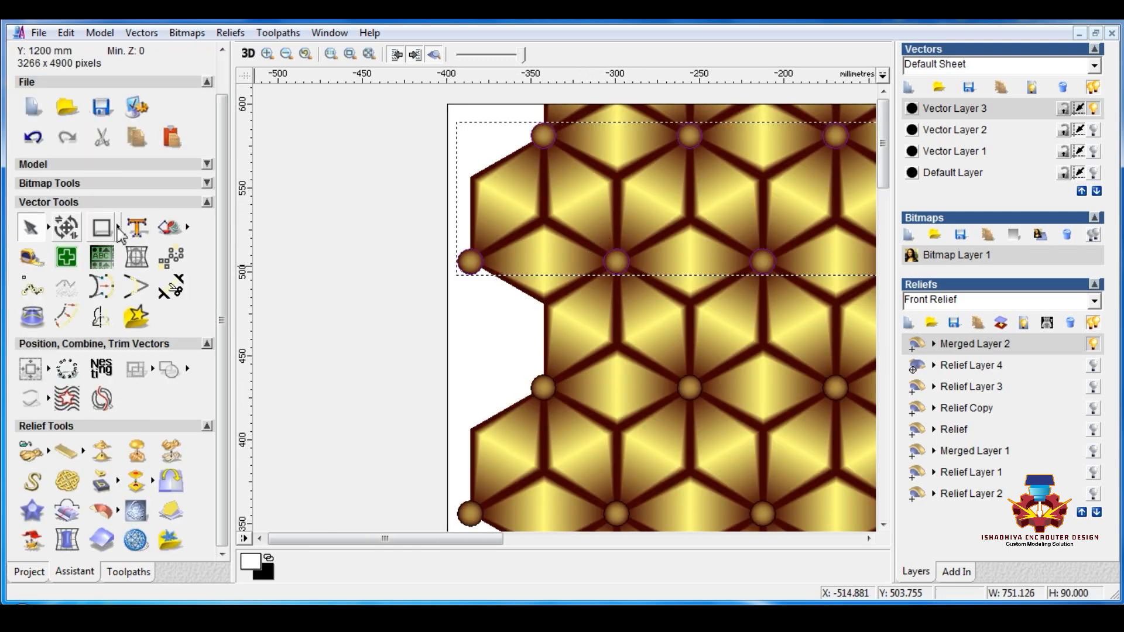
Step: Draw a rectangle about 607 by 1124 mm from the uppermost row's first circle centre down to the lowest row of circles
click(102, 228)
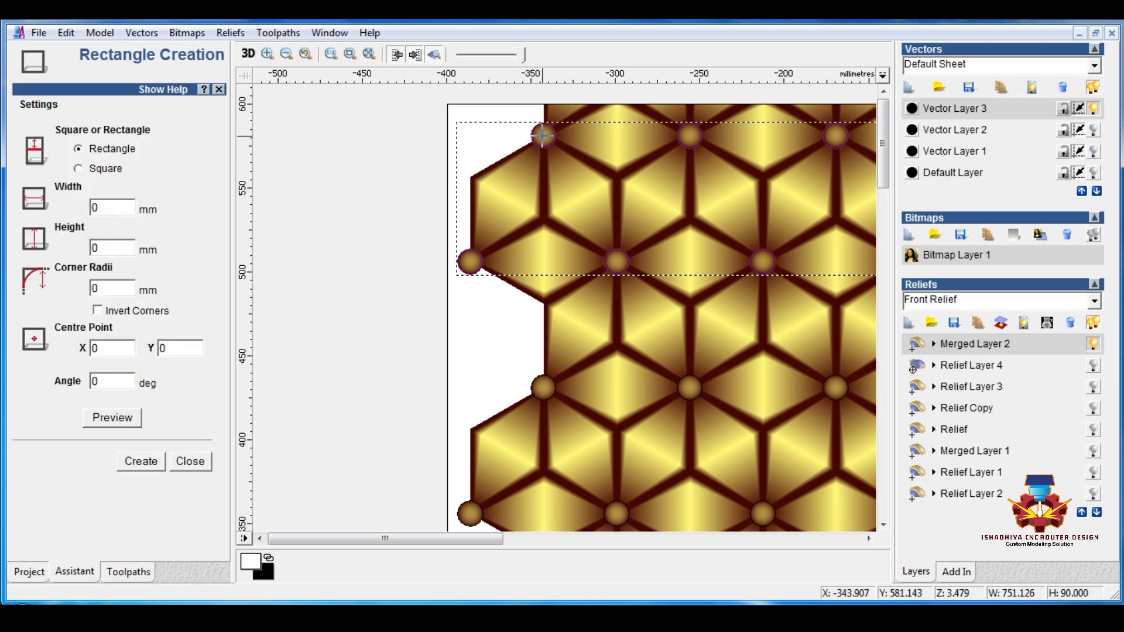
drag(543, 136, 698, 499)
scroll(612, 363, down, 1)
scroll(671, 491, down, 1)
scroll(671, 491, up, 1)
scroll(582, 381, up, 2)
scroll(534, 400, down, 2)
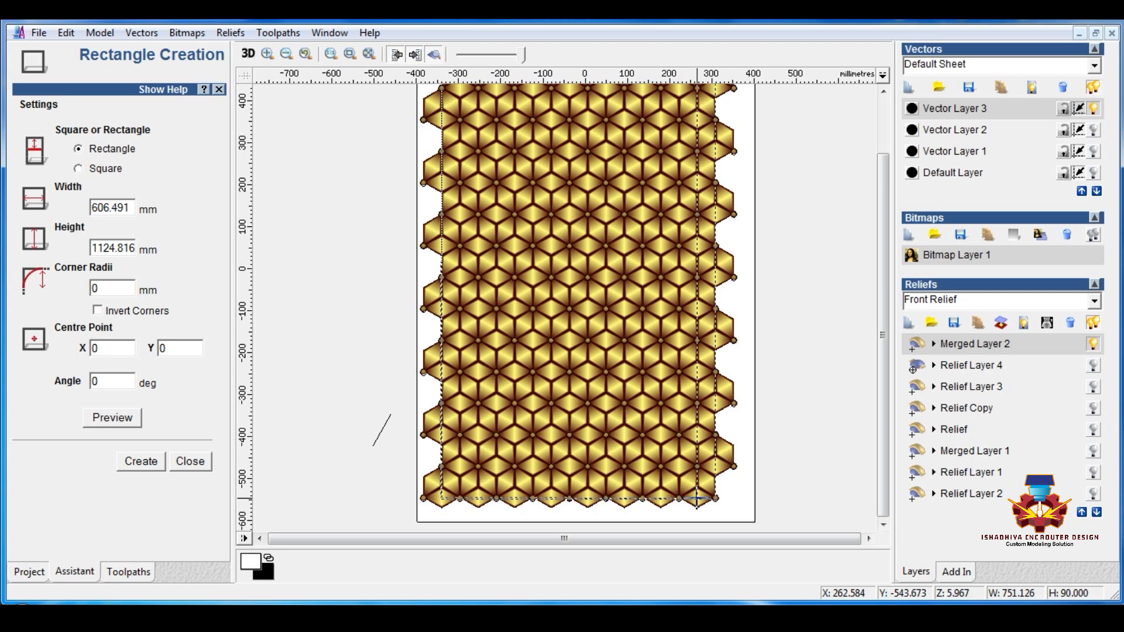
scroll(697, 498, up, 2)
drag(697, 499, 538, 333)
scroll(493, 381, up, 1)
key(Escape)
scroll(543, 354, down, 3)
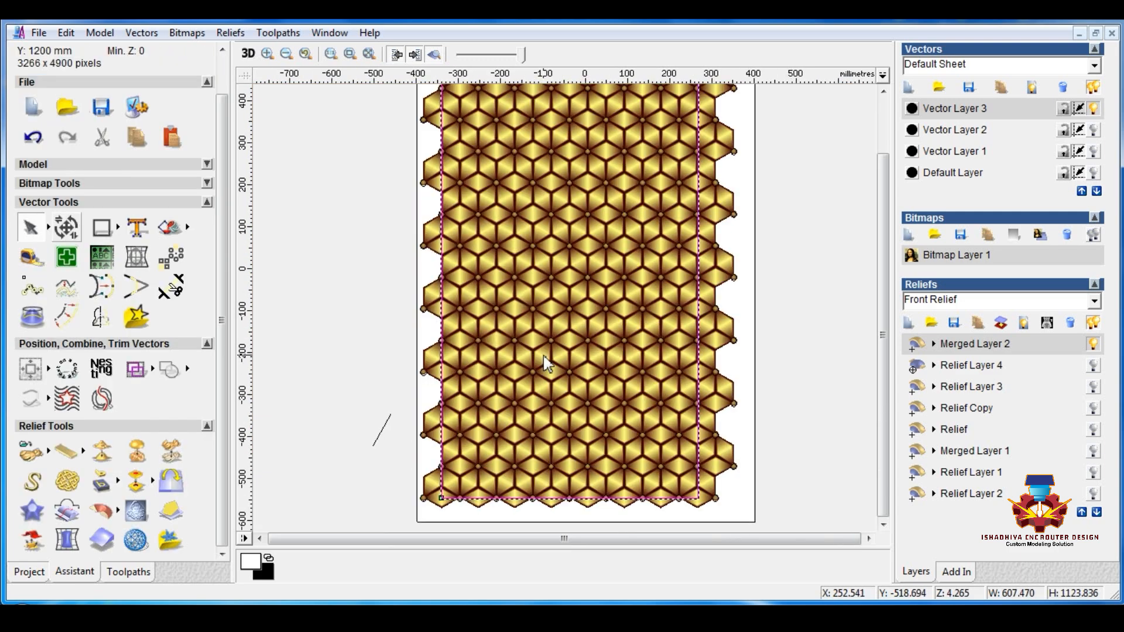
Step: Duplicate Merged Layer 2 and open the Shape Editor for the selected rectangle
scroll(543, 354, up, 1)
scroll(698, 369, down, 1)
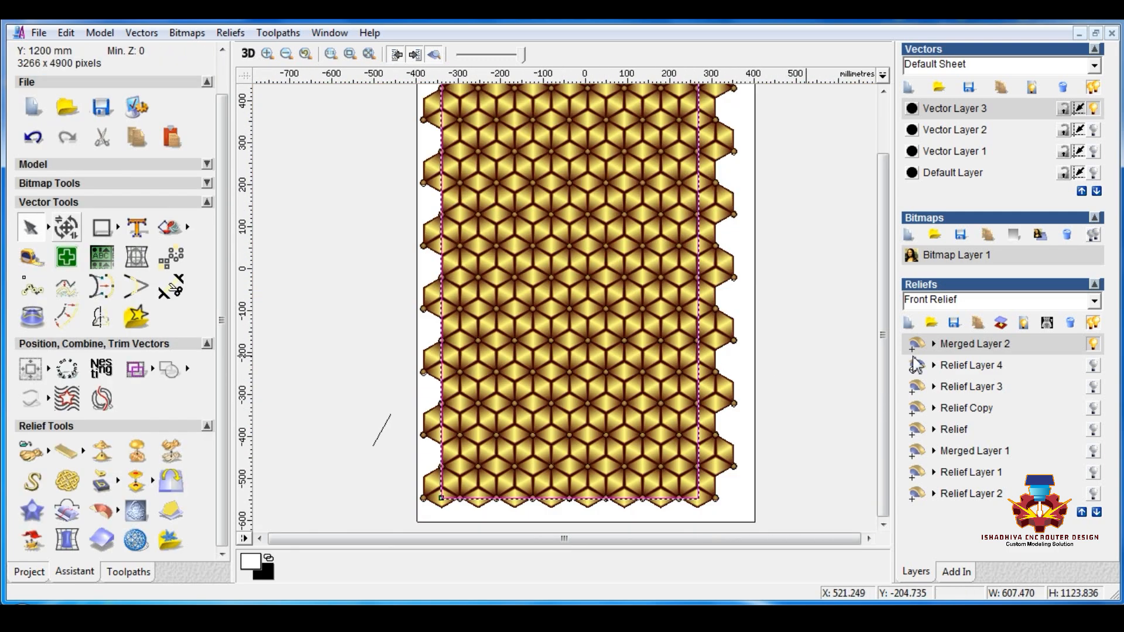
click(977, 323)
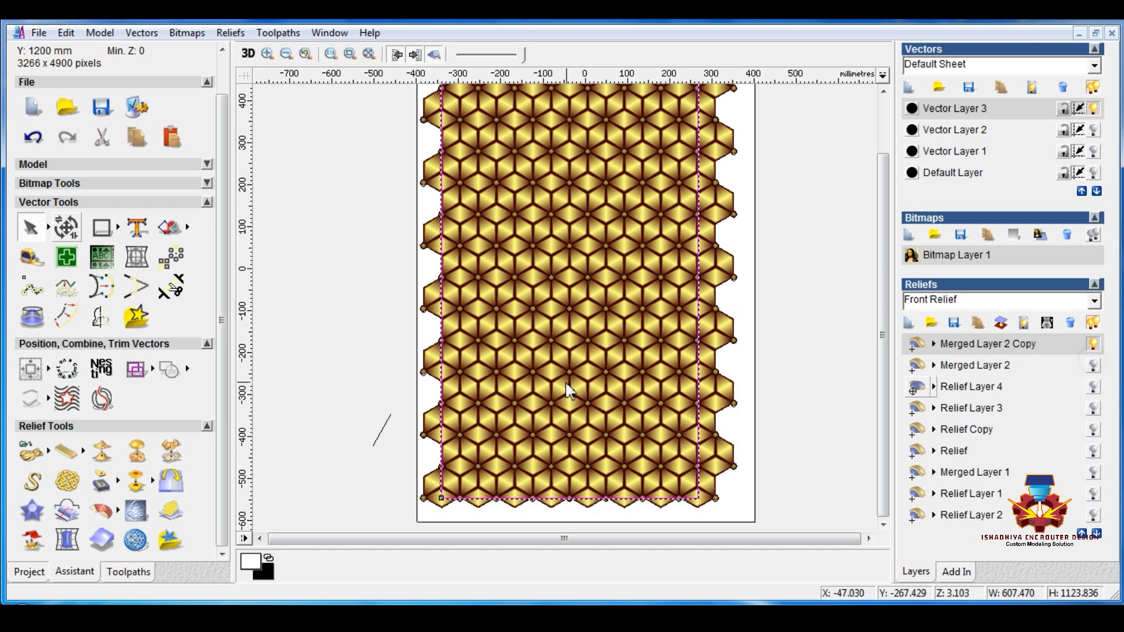
key(F12)
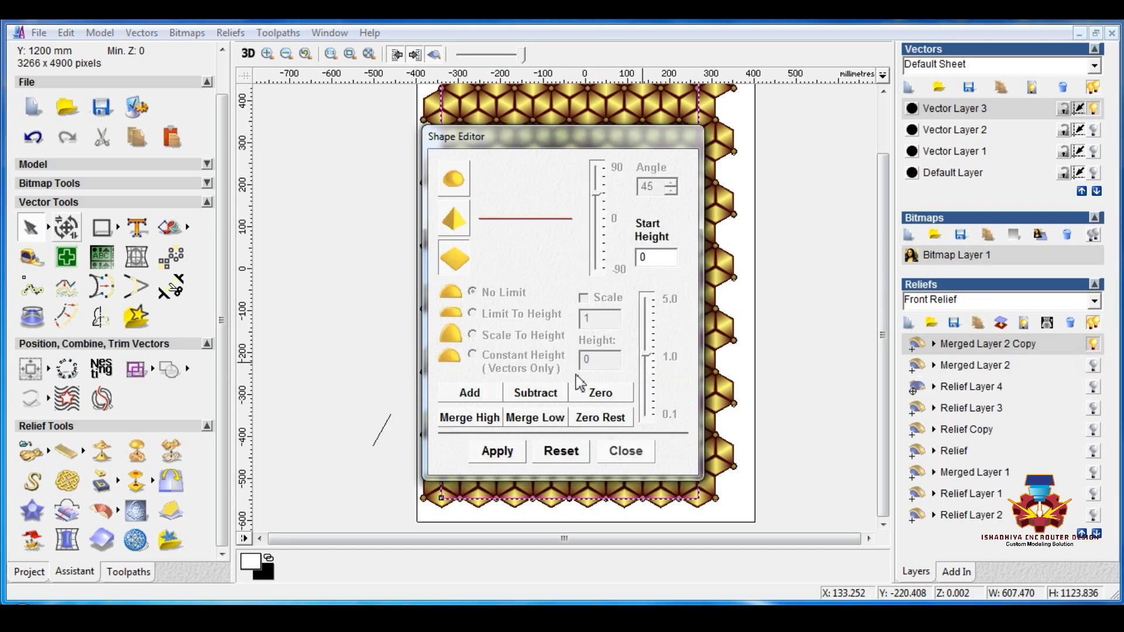
Step: Open Smooth Relief for the whole layer and show the 3D view maximized, with the open dialogs moved aside
click(102, 451)
click(596, 228)
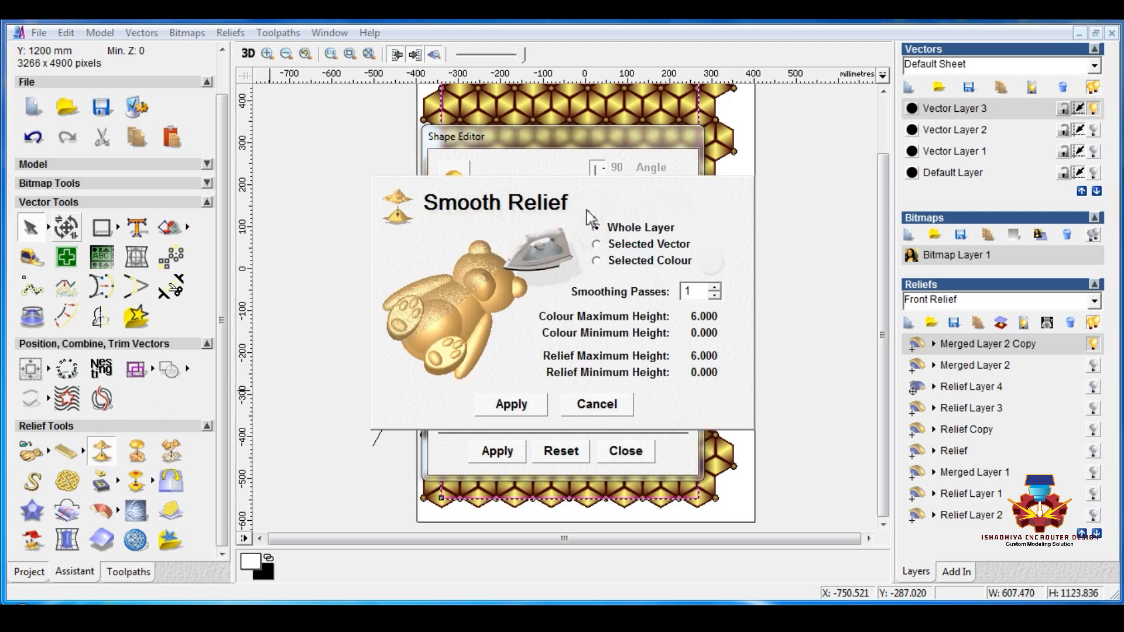
click(330, 33)
click(362, 70)
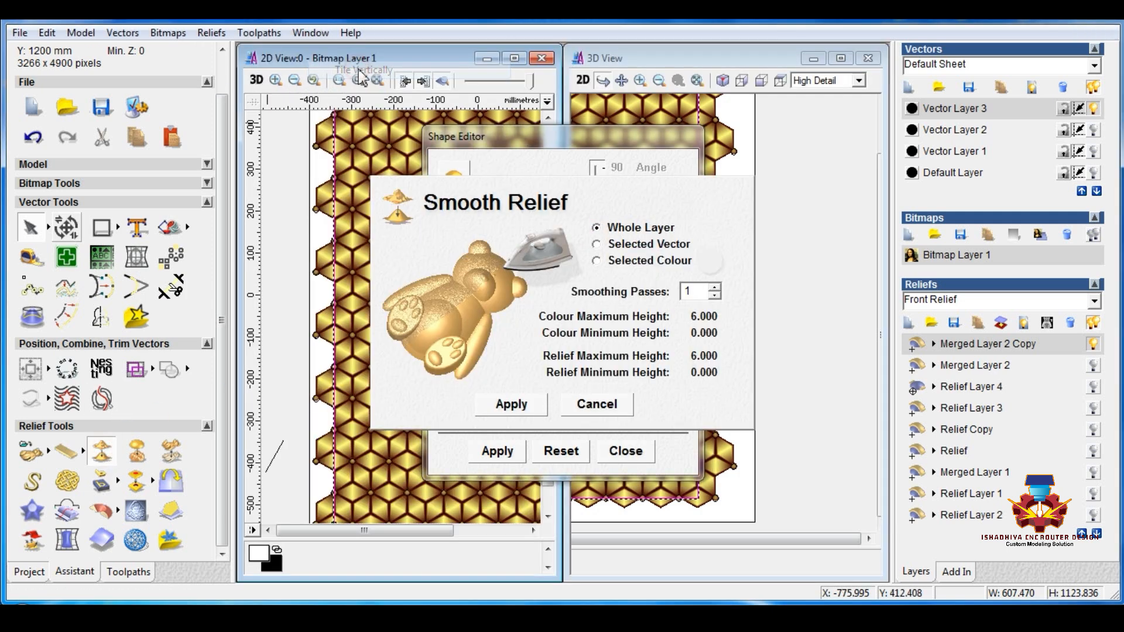
drag(606, 146, 338, 125)
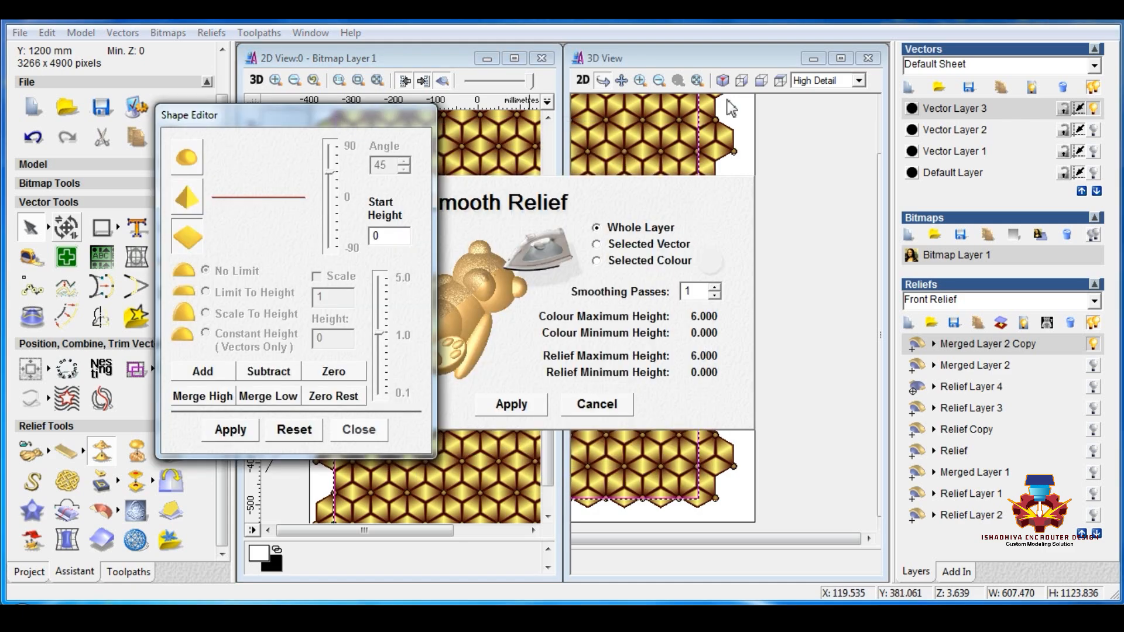
click(841, 58)
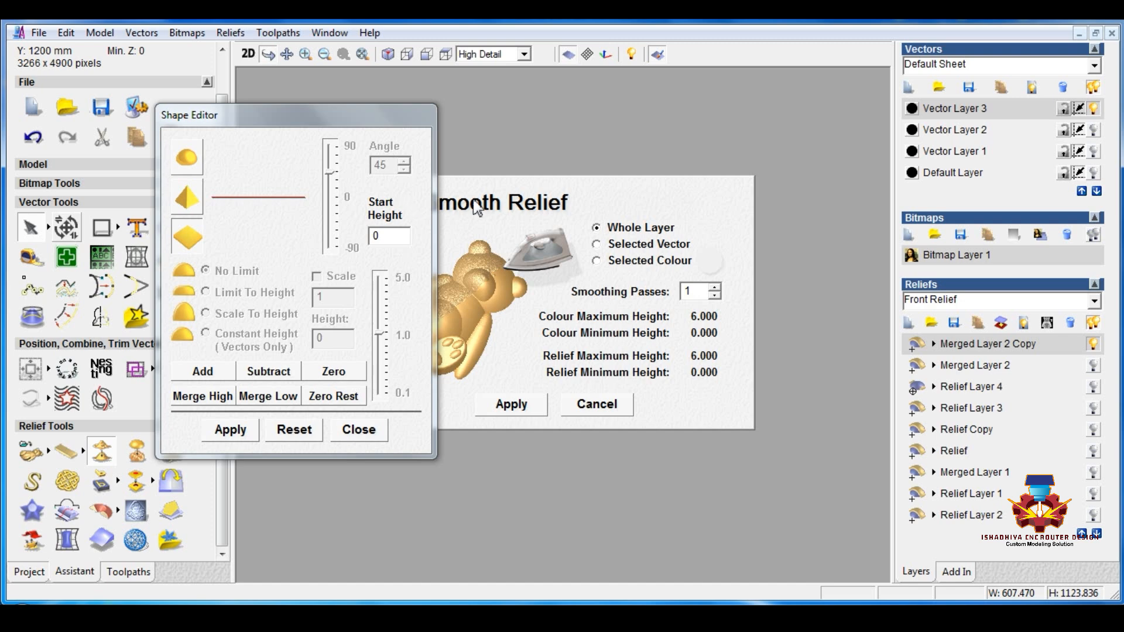
drag(535, 189, 535, 134)
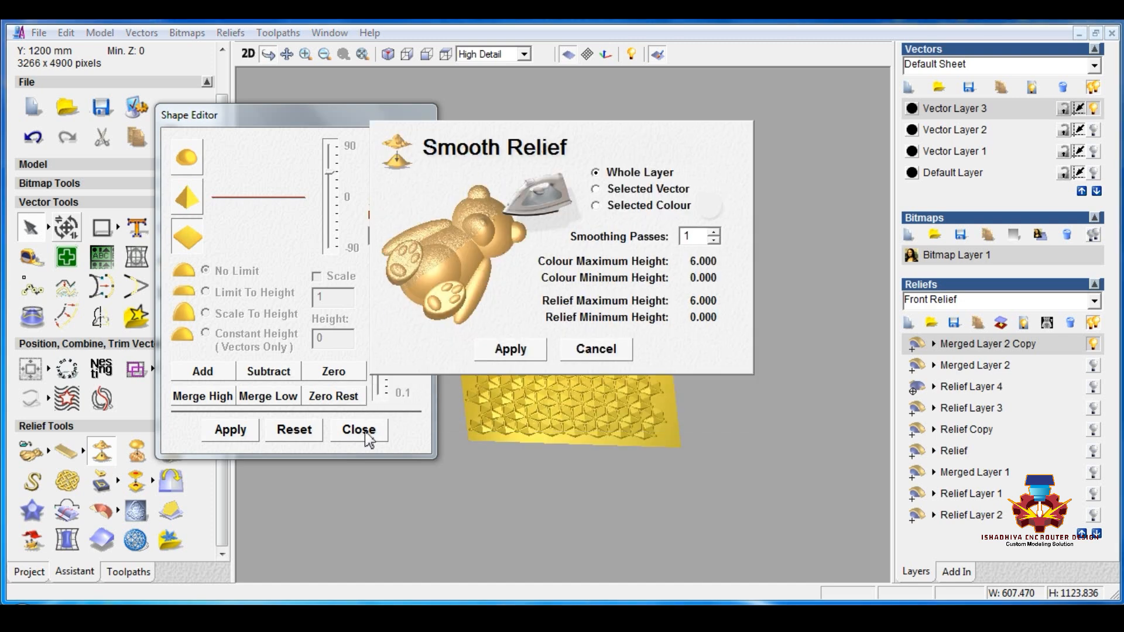
Step: Smooth the whole Merged Layer 2 Copy with 6 smoothing passes and close the smoothing dialog
double_click(690, 236)
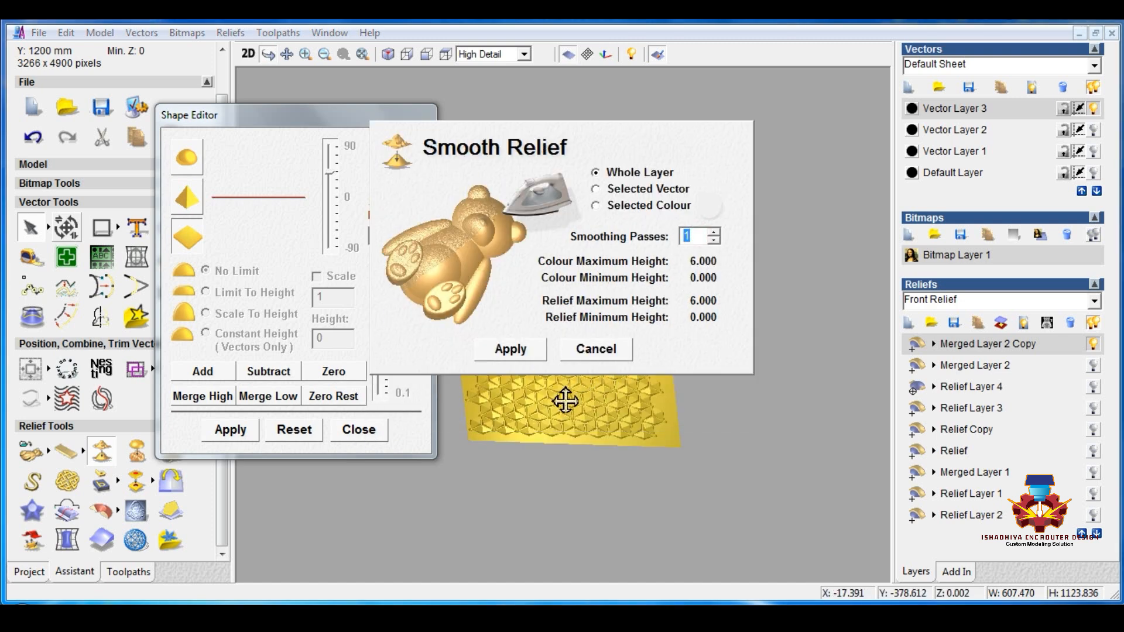
scroll(575, 463, up, 6)
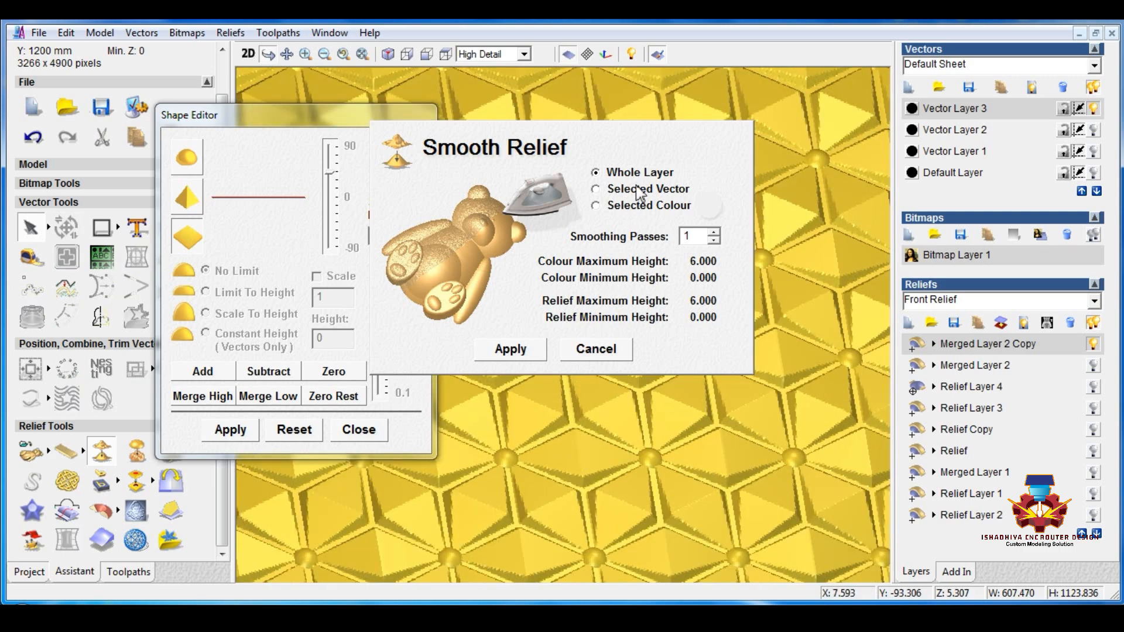
drag(652, 153, 592, 58)
drag(211, 111, 41, 112)
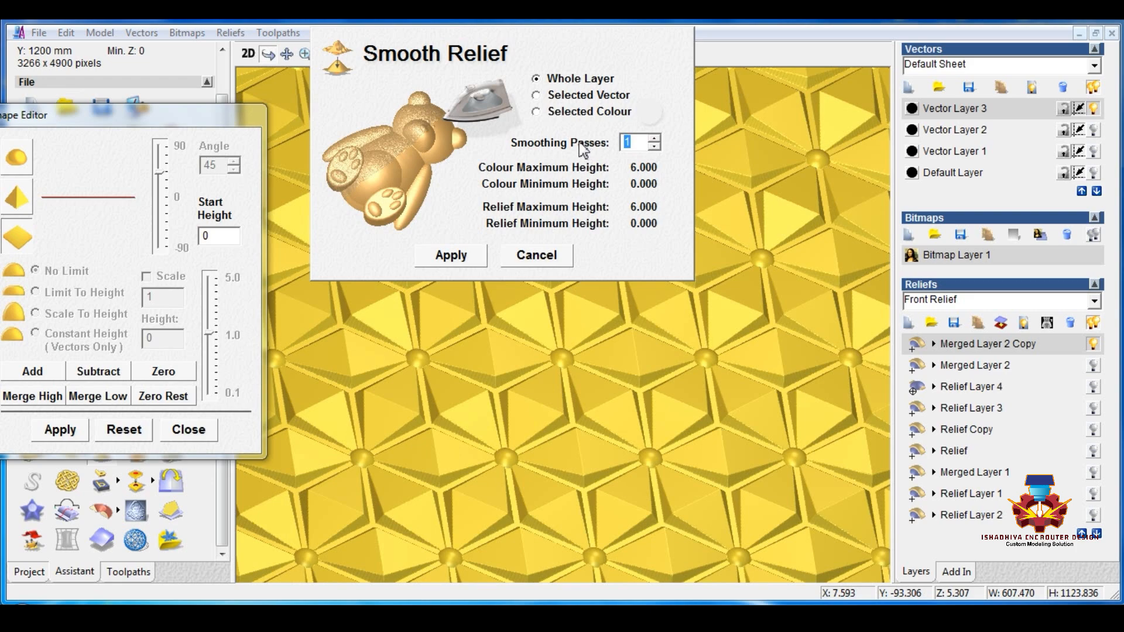
click(476, 260)
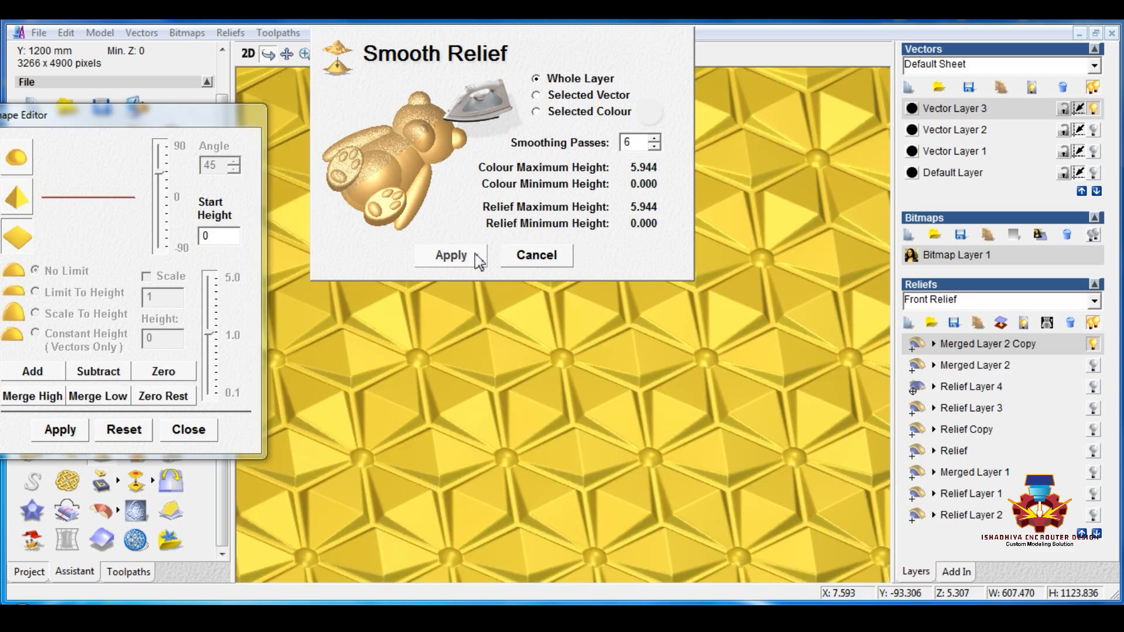
click(549, 257)
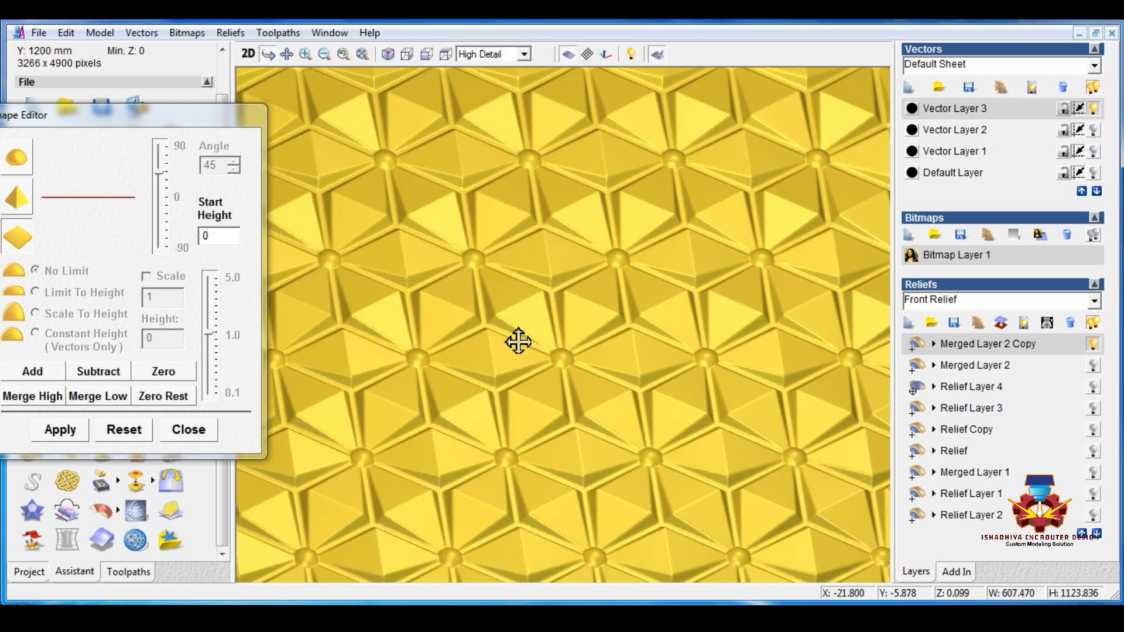
Step: Zero the relief outside the selected rectangle with Zero Rest and close the Shape Editor
scroll(519, 342, down, 3)
drag(522, 352, 634, 224)
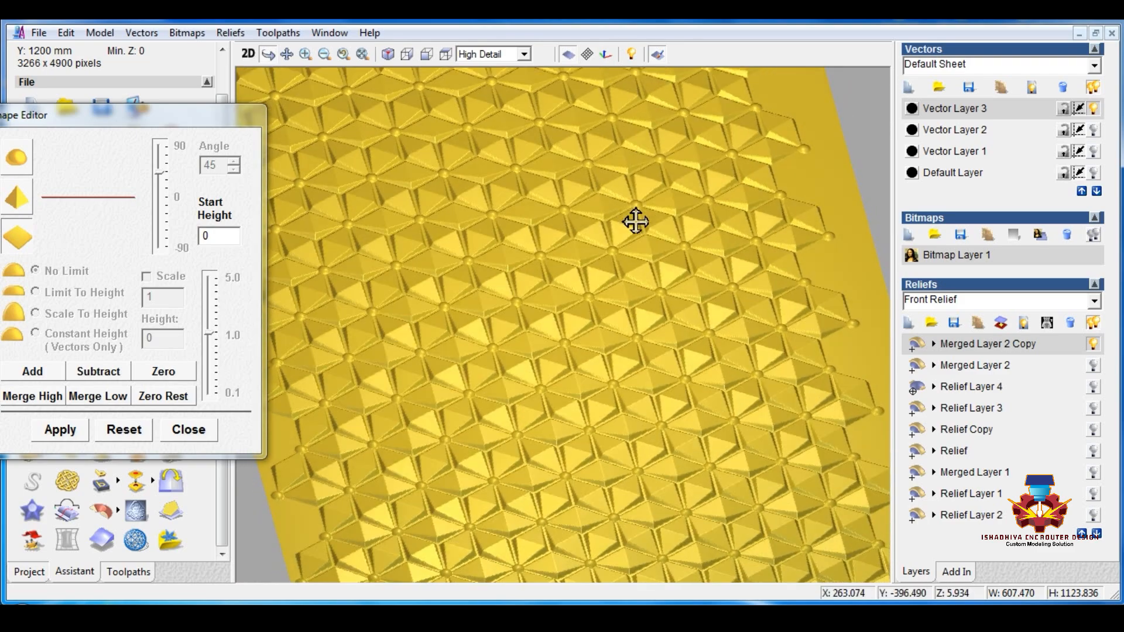
drag(540, 472, 564, 507)
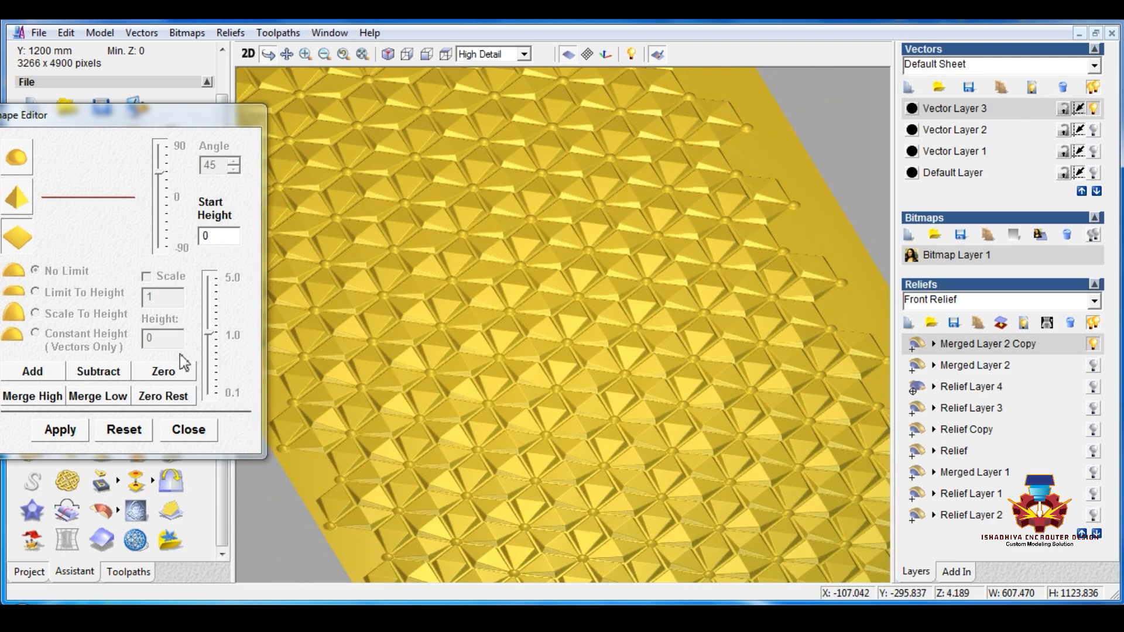
click(248, 54)
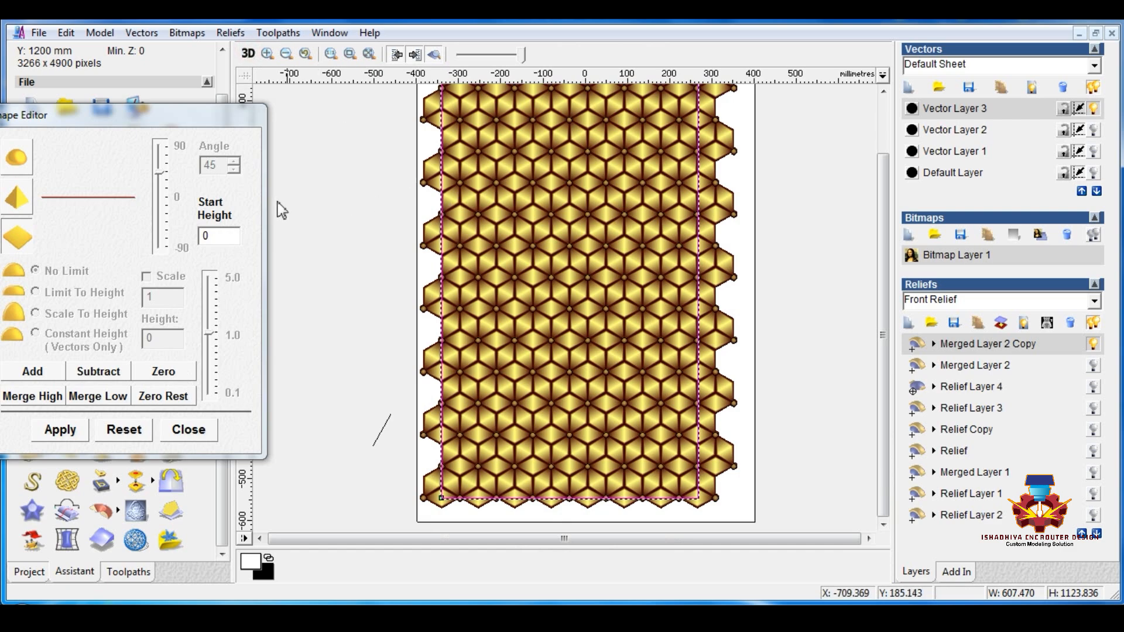
click(248, 54)
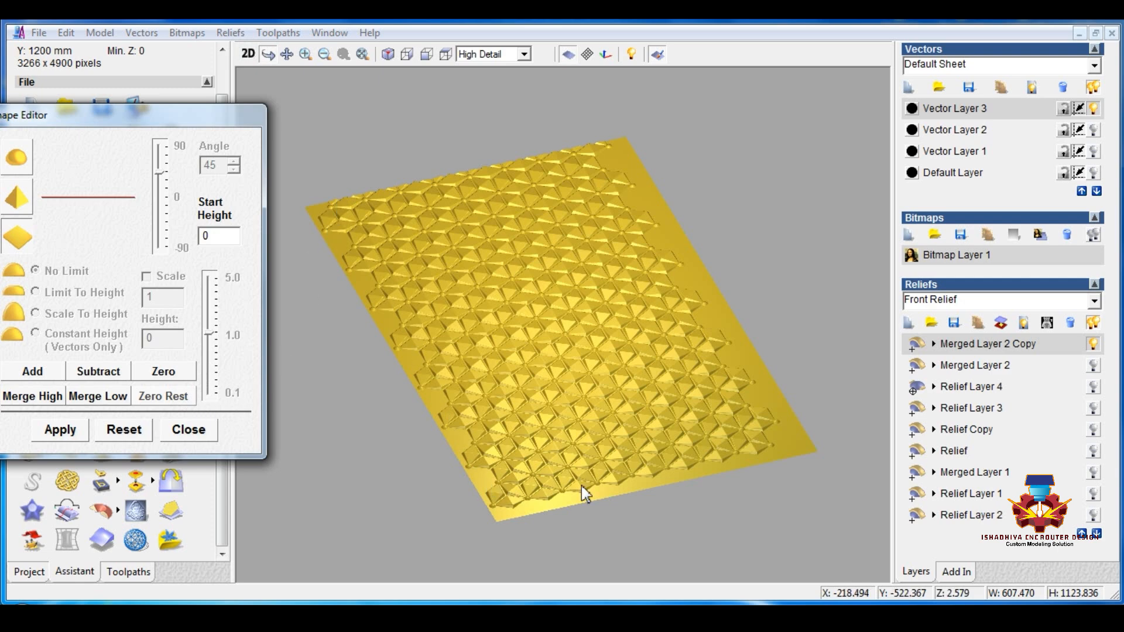
click(188, 431)
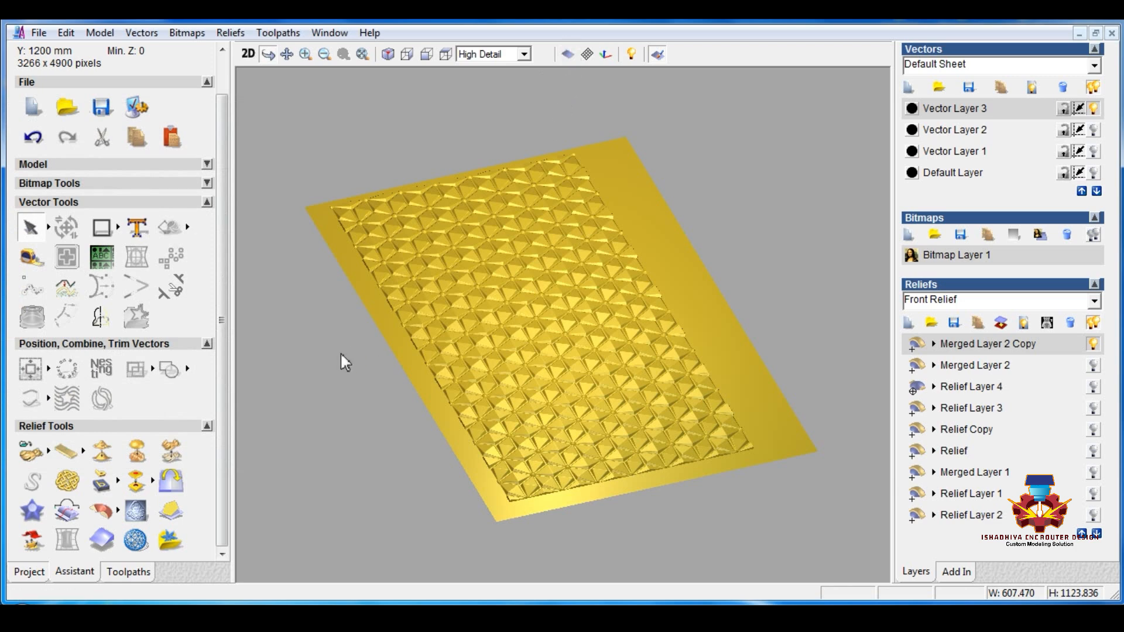
Step: Hide the zero plane and examine the trimmed panel in 3D from several angles
drag(563, 330, 584, 454)
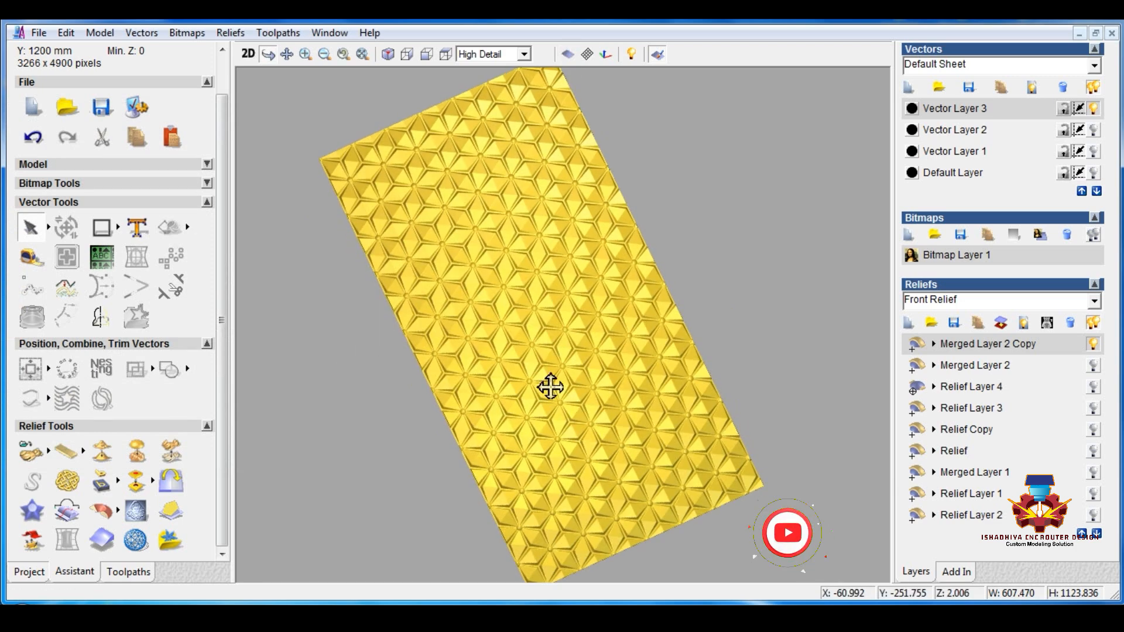
drag(551, 387, 539, 375)
drag(665, 391, 493, 440)
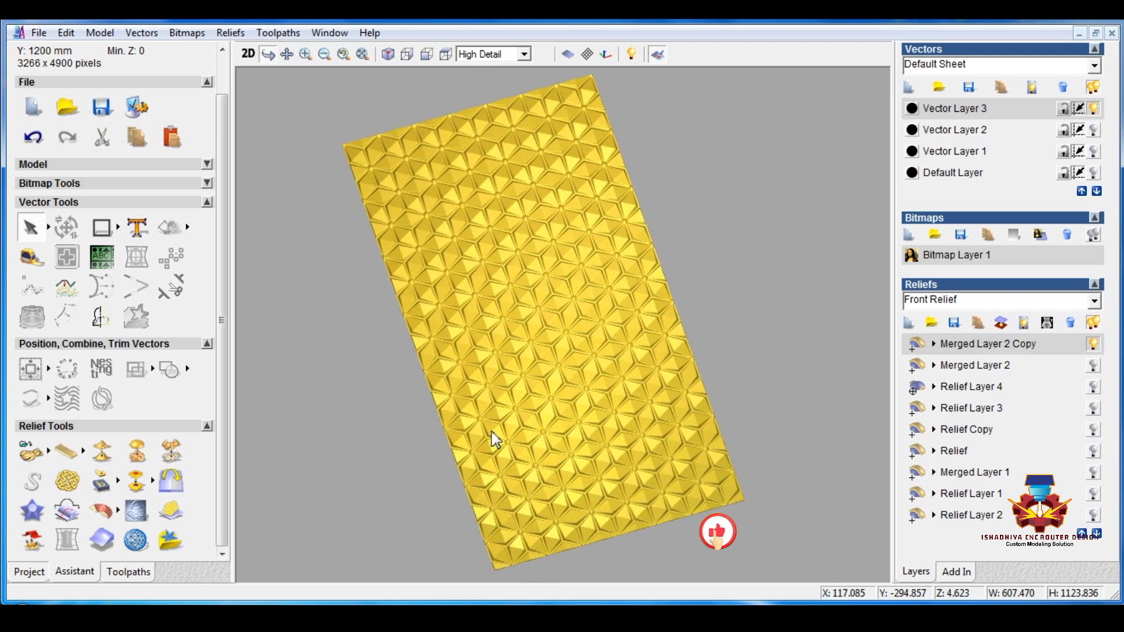
drag(453, 387, 459, 384)
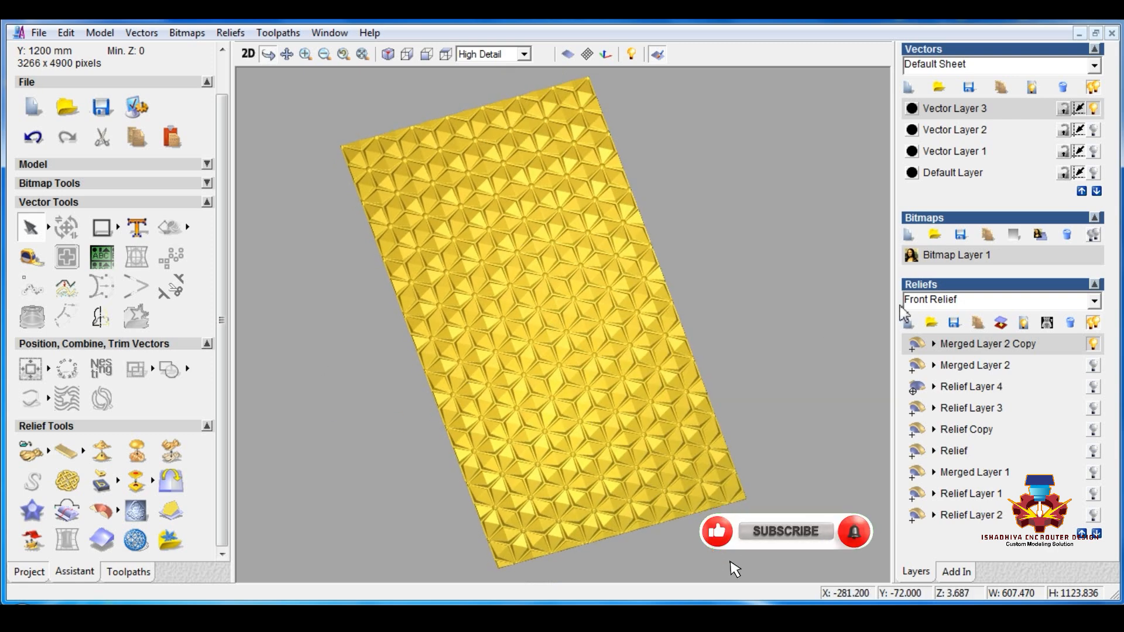